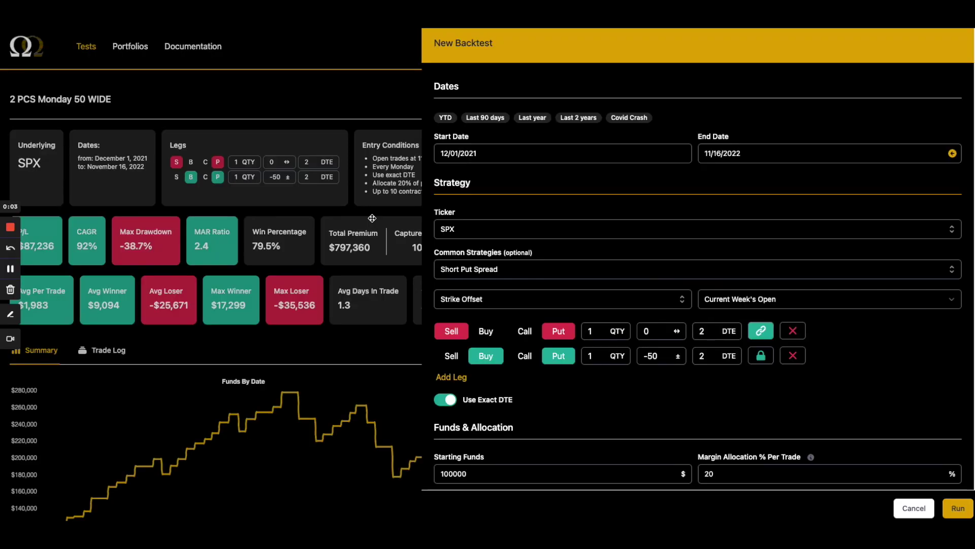
Step: Set the backtest's end date to 12/04/2022 and run the backtest
type("1204")
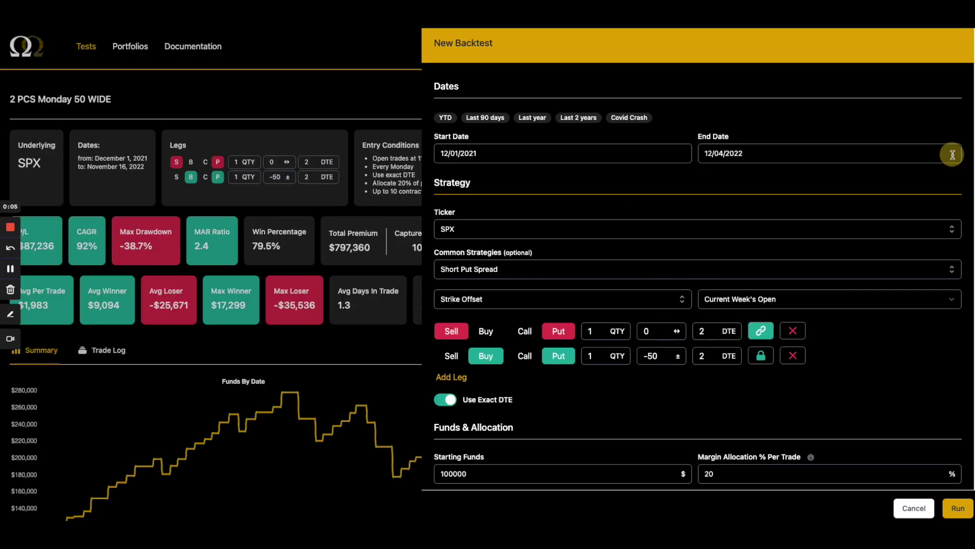
left_click(958, 507)
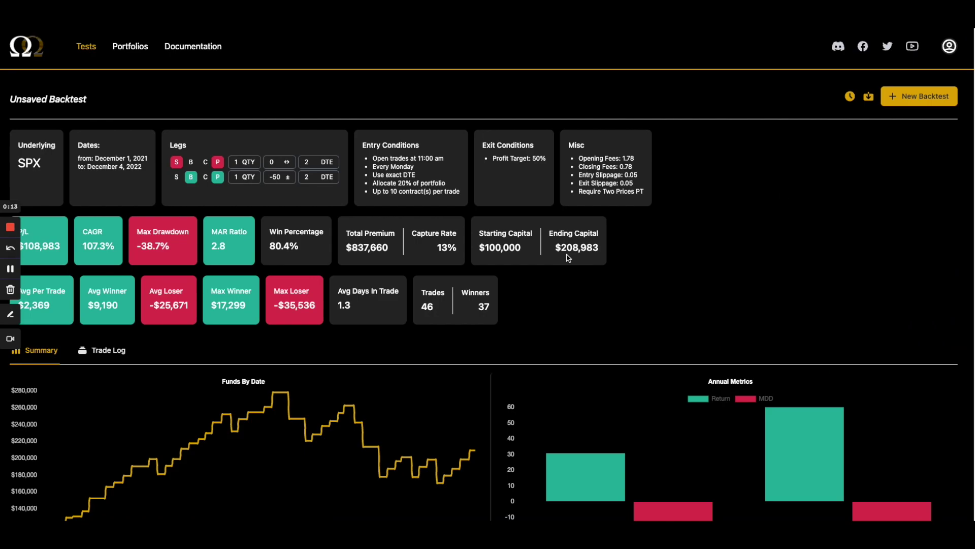
Step: Create a new backtest with the entry time set to 11:30 AM and run it
left_click(917, 96)
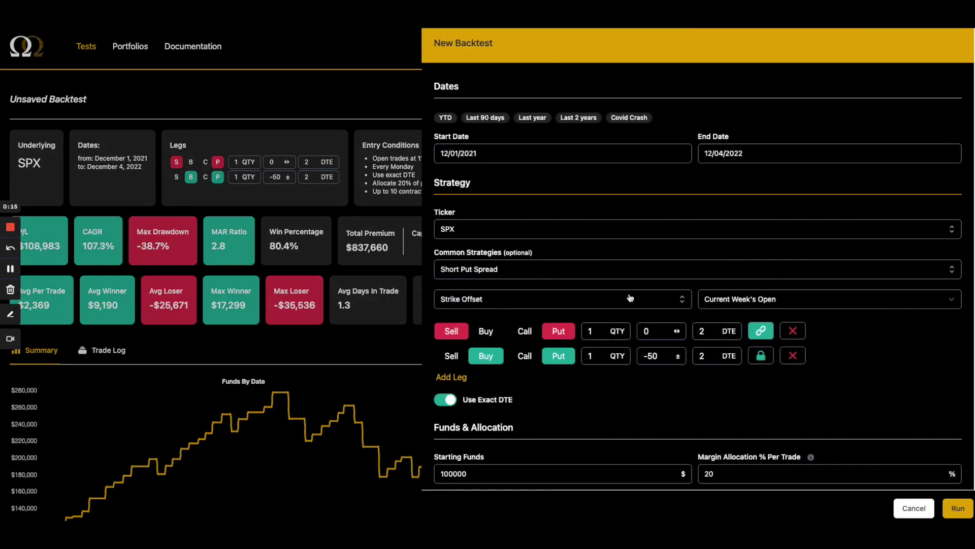
scroll(542, 279, "down", 8)
scroll(542, 278, "down", 5)
scroll(518, 280, "down", 4)
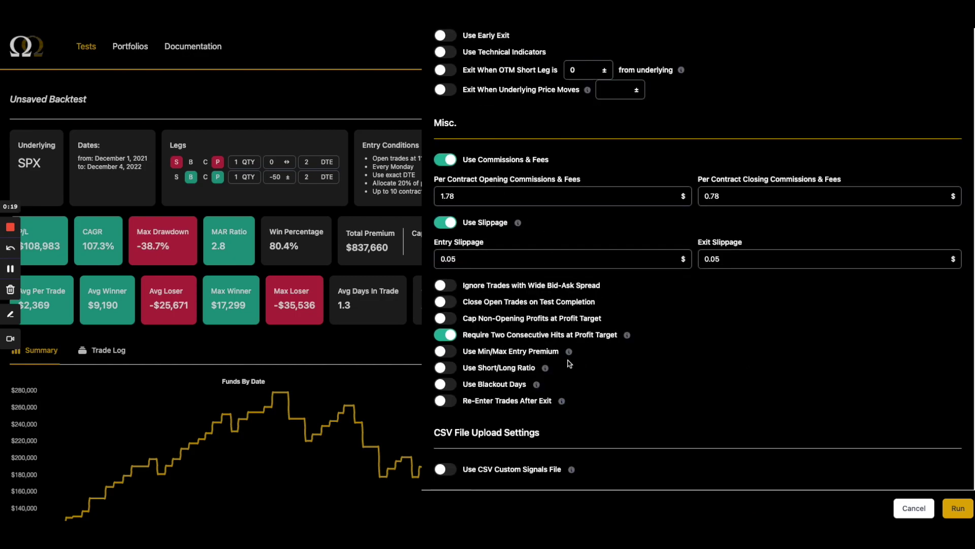
scroll(605, 373, "up", 15)
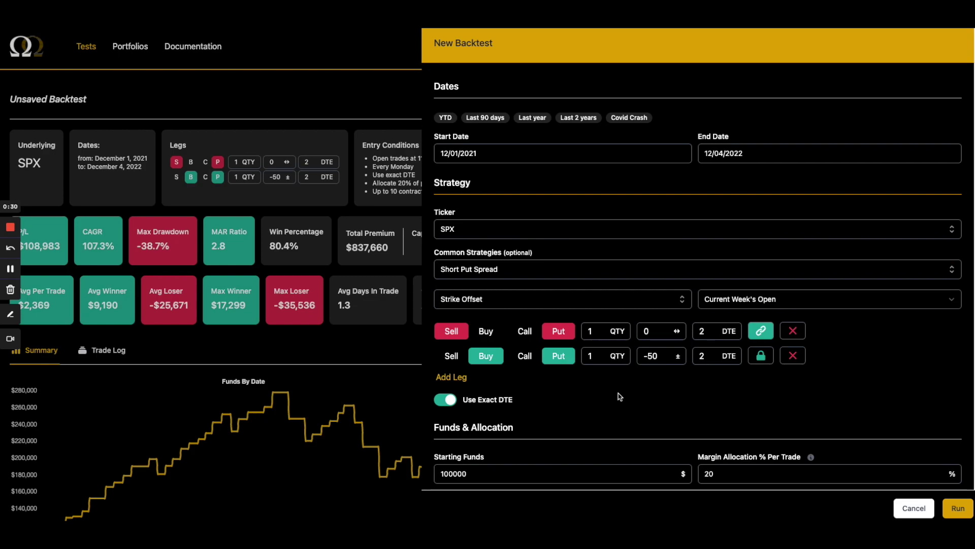
scroll(597, 369, "down", 5)
left_click(511, 338)
left_click(448, 338)
left_click(455, 338)
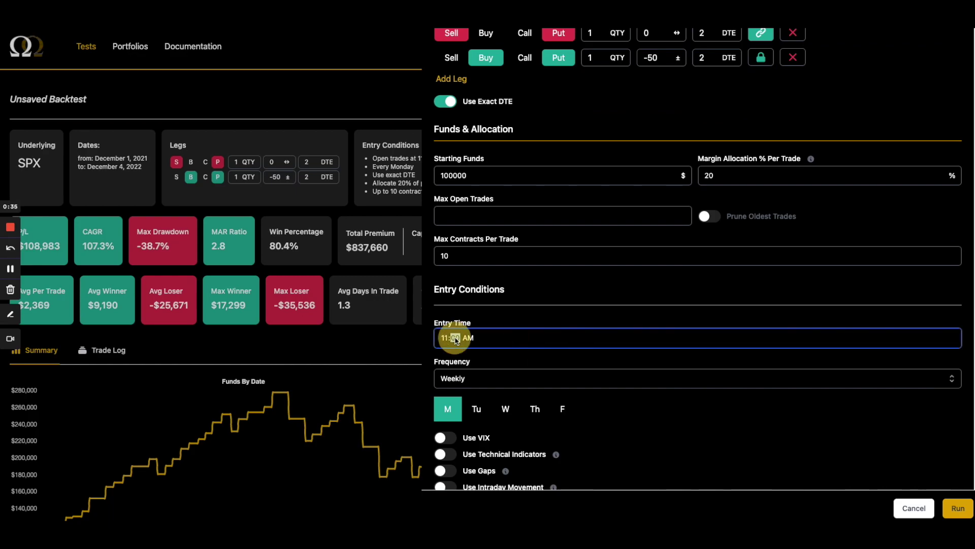
type("30")
left_click(957, 508)
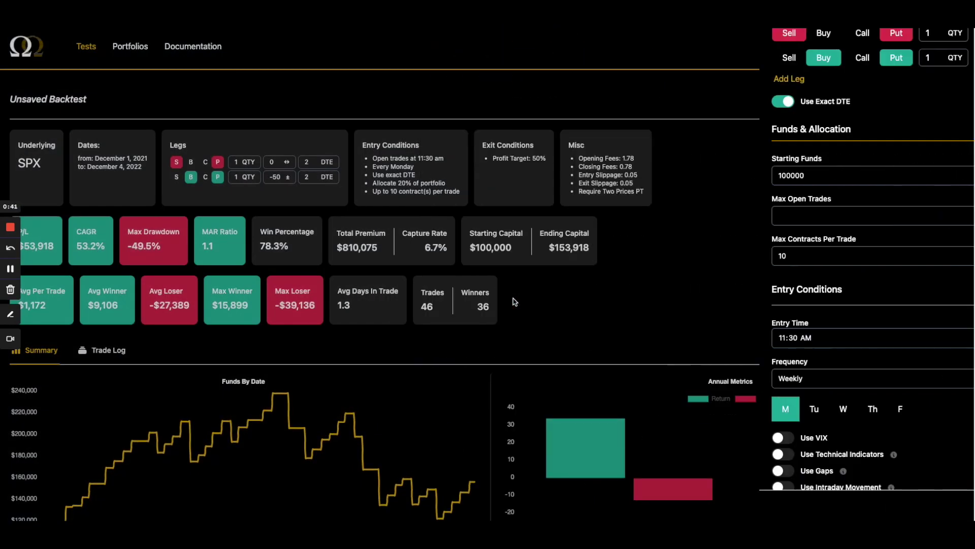
Step: Create another backtest with the entry time set back to 11:00 AM and run it
left_click(920, 96)
scroll(521, 361, "down", 5)
left_click(457, 361)
type("00")
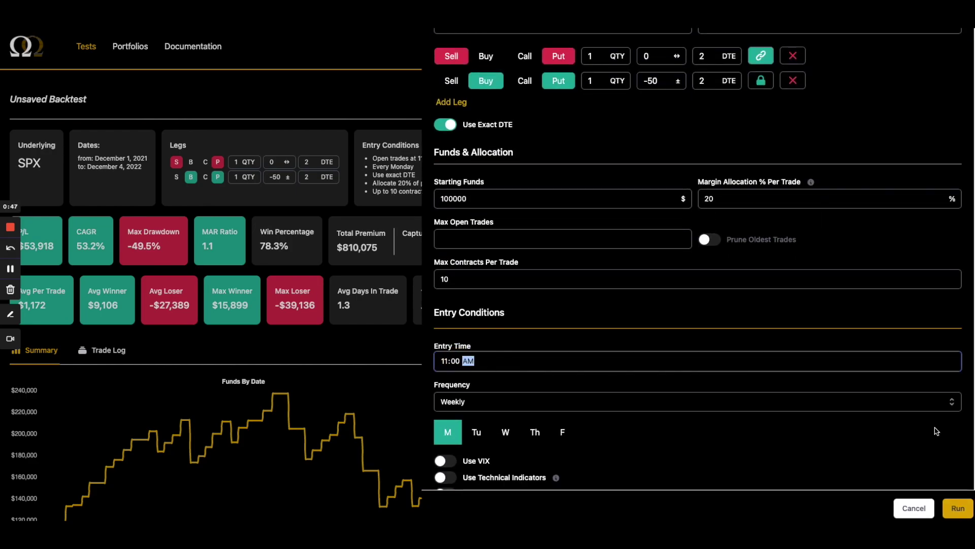
left_click(954, 507)
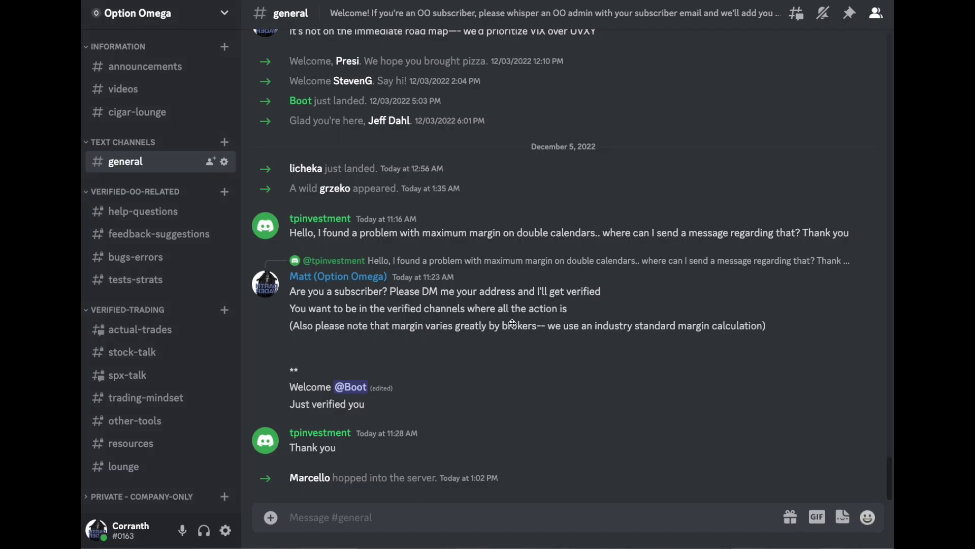
Step: Browse the message history of the general channel in the Option Omega Discord server
scroll(473, 319, "up", 7)
scroll(469, 318, "down", 7)
scroll(458, 317, "up", 13)
scroll(395, 316, "down", 13)
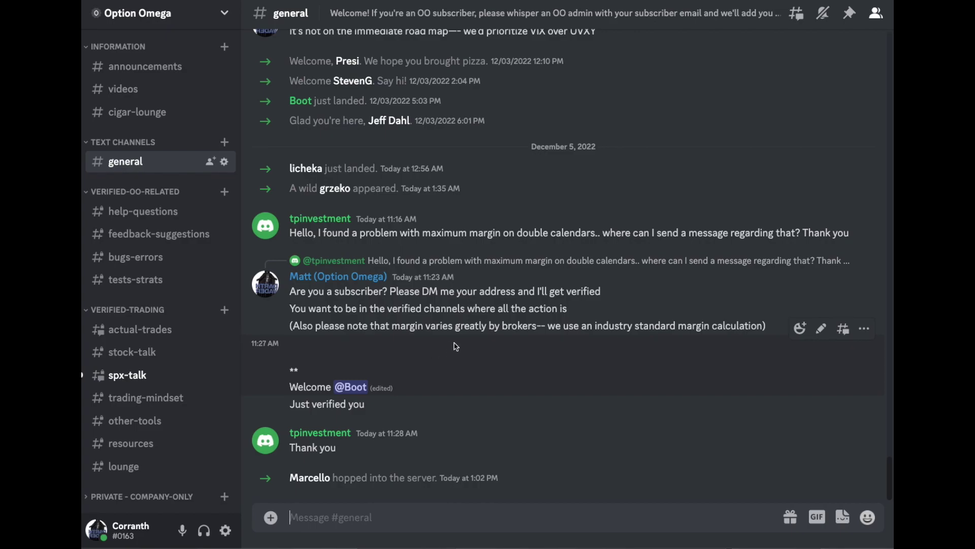
scroll(457, 347, "up", 10)
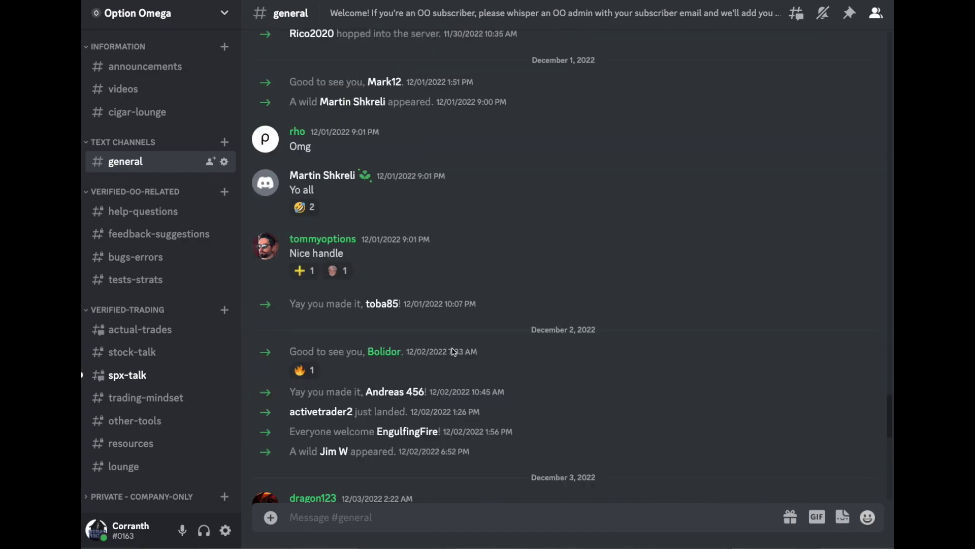
scroll(454, 352, "up", 15)
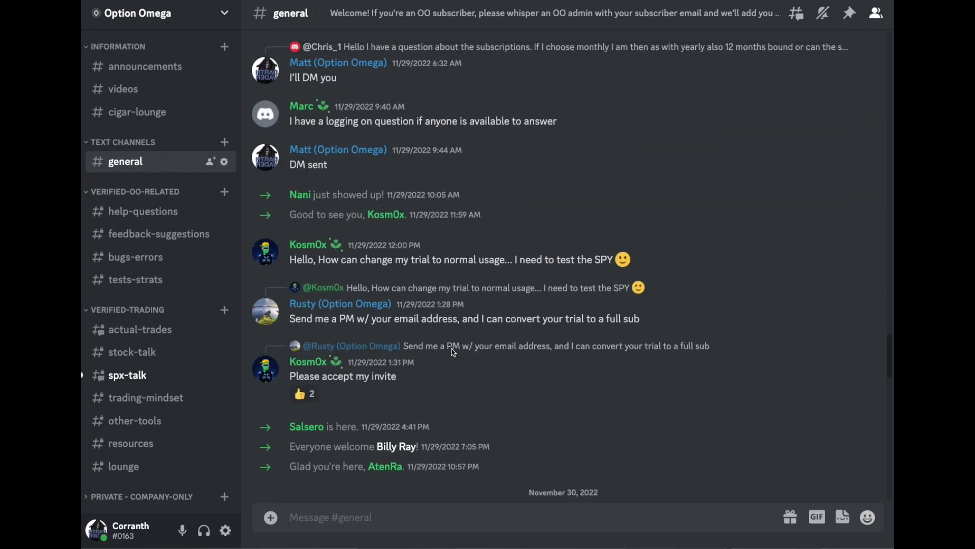
scroll(453, 351, "down", 20)
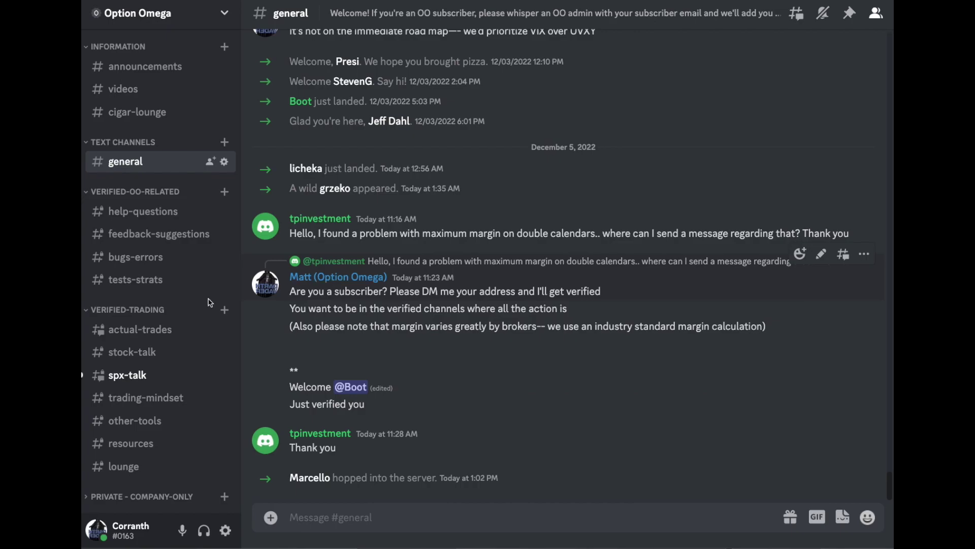
Step: Open the cigar-lounge channel and look through its past messages and shared session videos
mouse_move(156, 331)
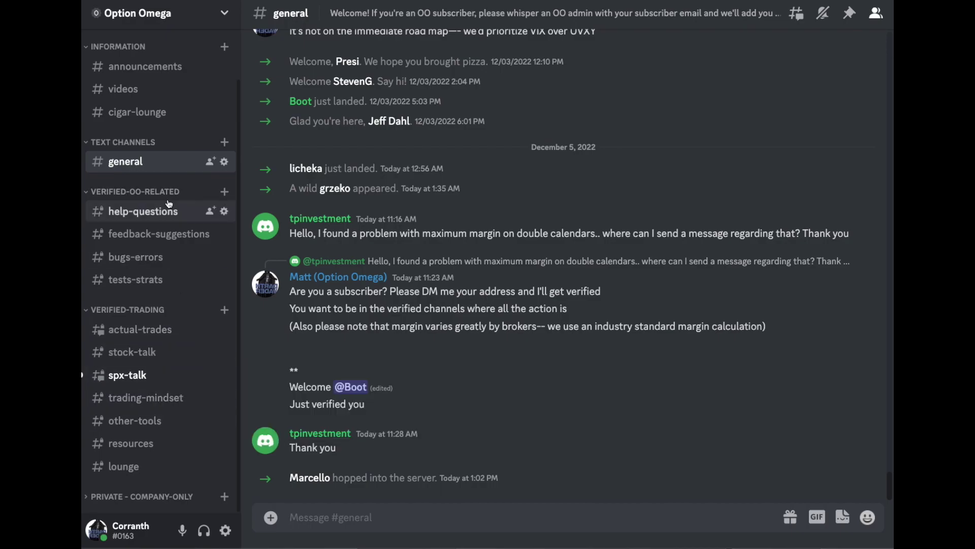
left_click(169, 117)
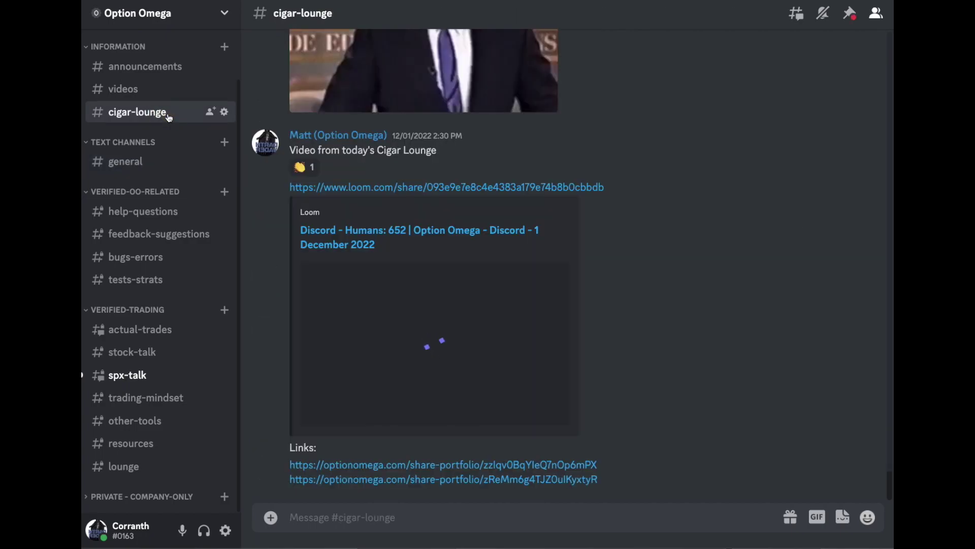
scroll(491, 379, "up", 15)
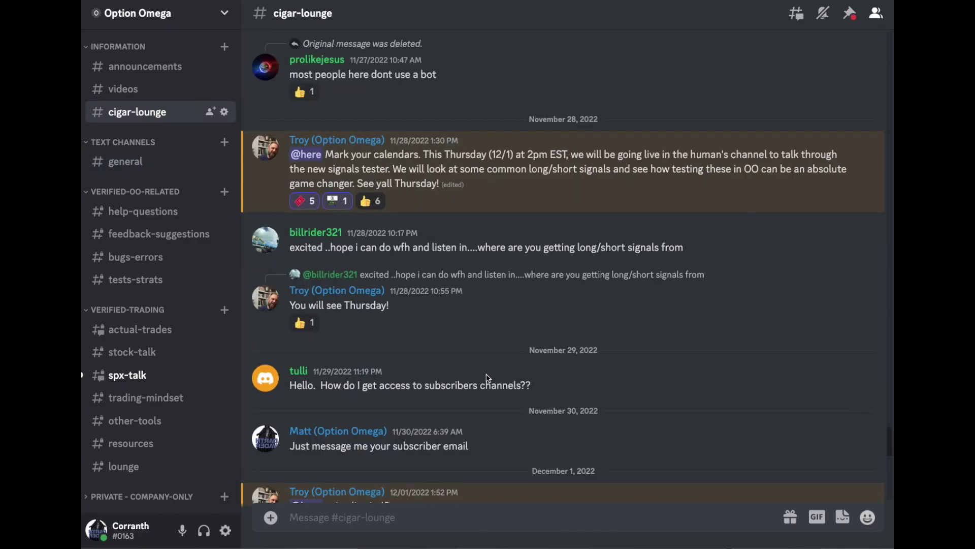
scroll(485, 380, "up", 15)
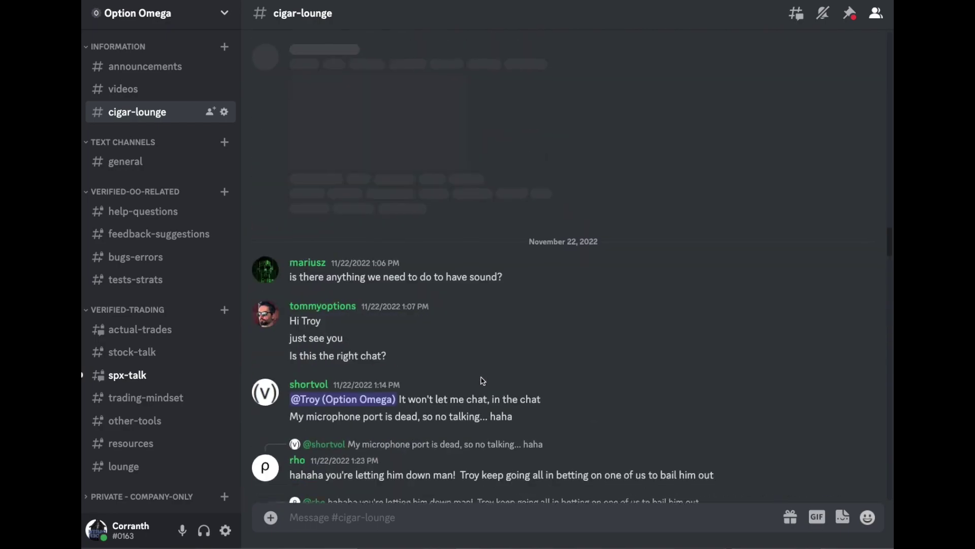
scroll(483, 381, "down", 15)
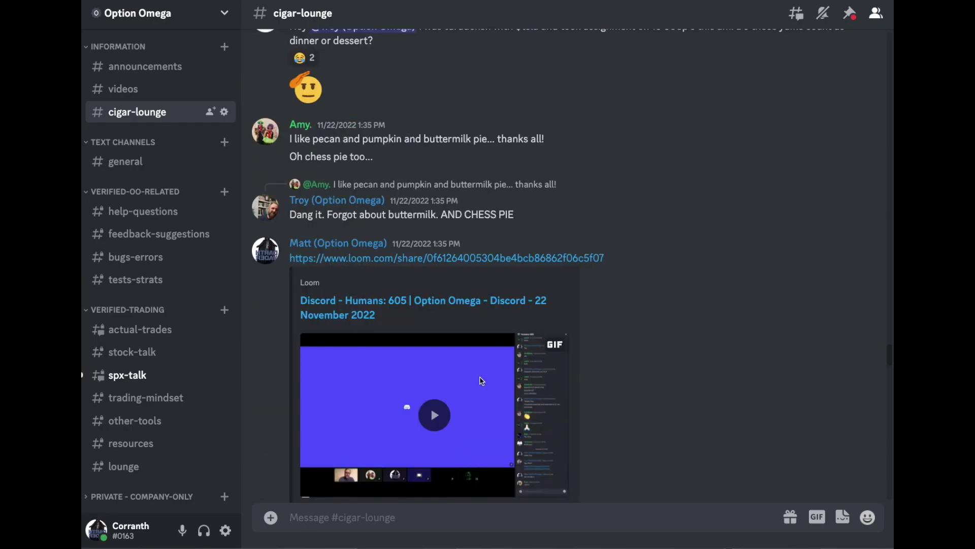
scroll(481, 381, "down", 15)
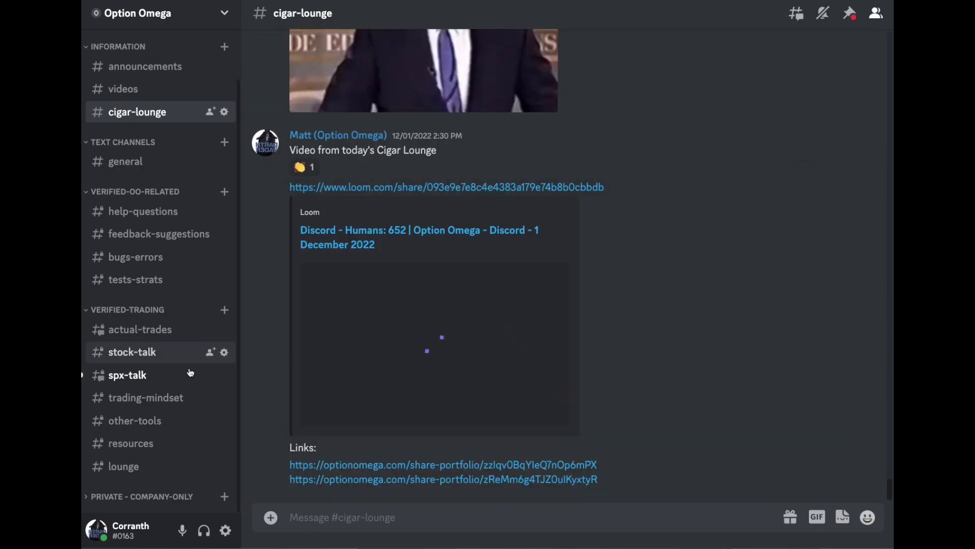
Step: View the spx-talk, help-questions and feedback-suggestions channels, ending in the general channel
left_click(169, 374)
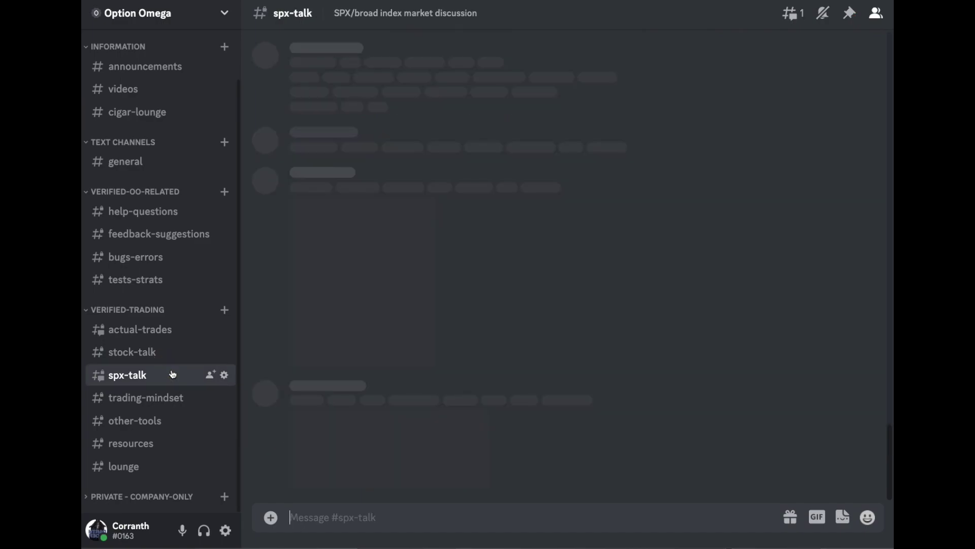
left_click(151, 219)
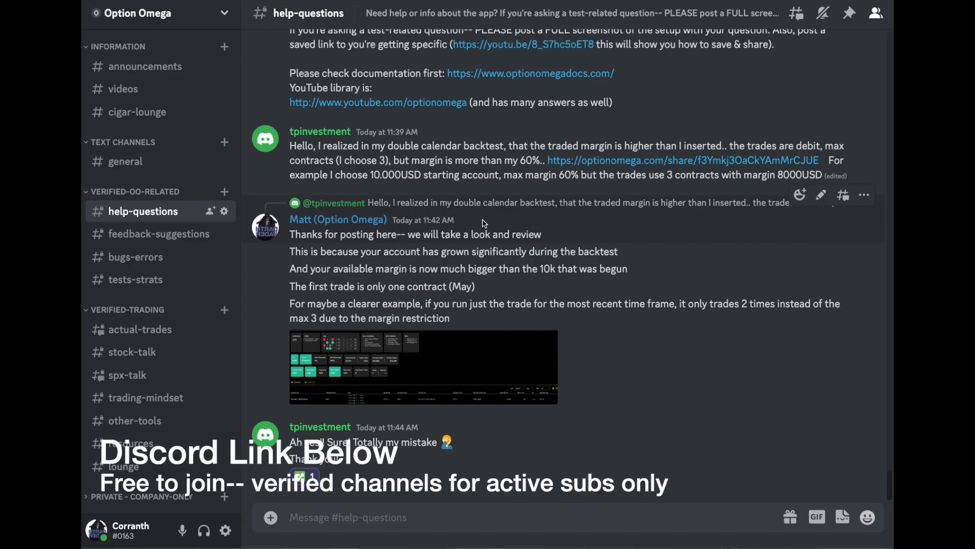
left_click(154, 236)
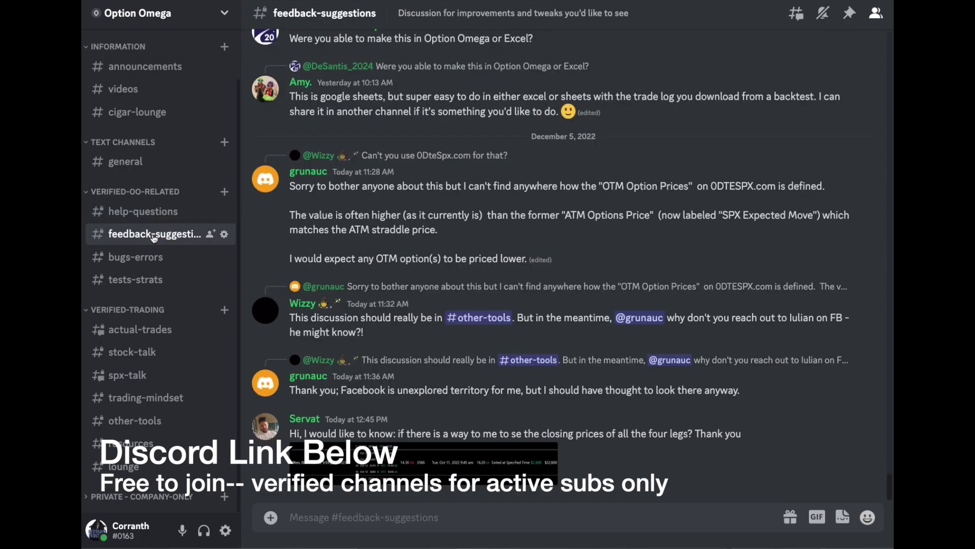
left_click(152, 163)
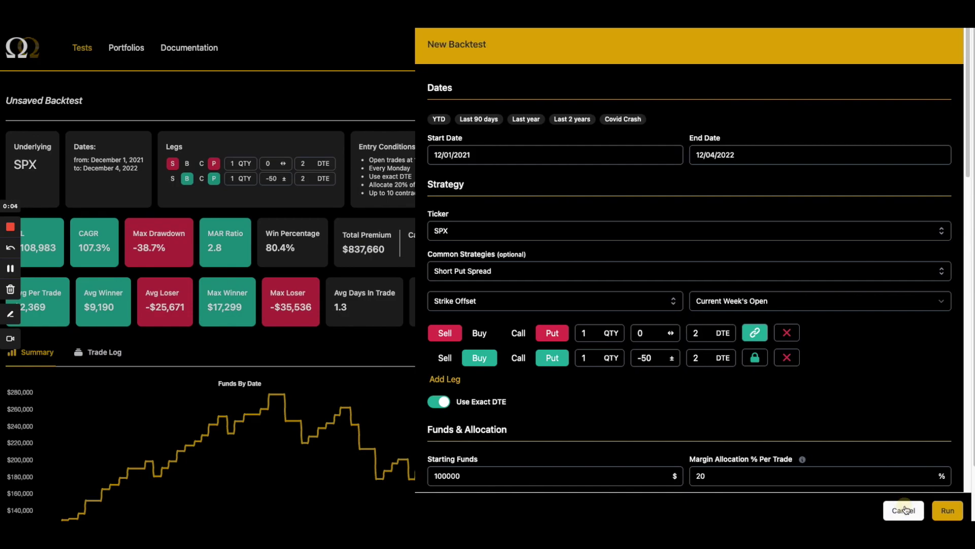
Step: Close the New Backtest form and examine the entry conditions of the unsaved SPX backtest
left_click(905, 510)
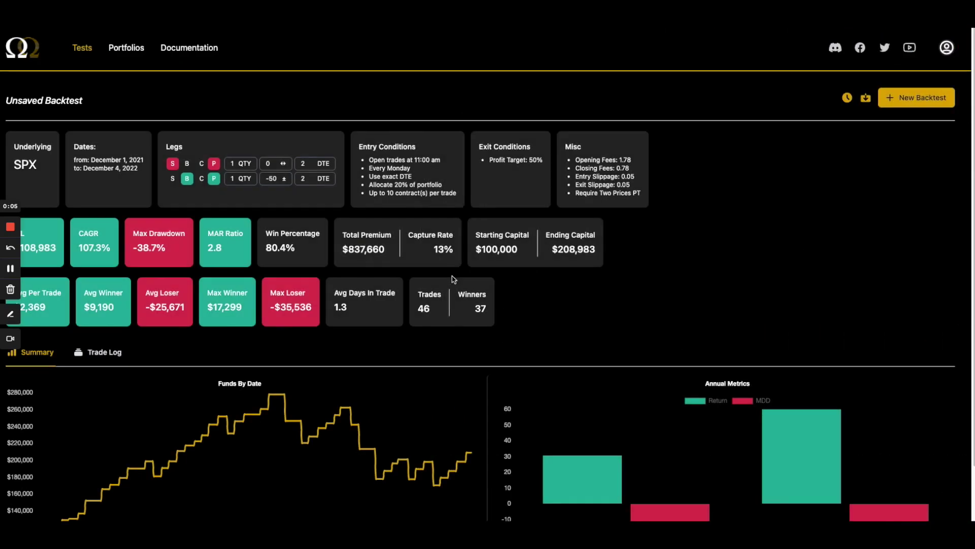
left_click_drag(370, 193, 454, 201)
left_click(456, 196)
Step: Reopen the New Backtest form and look through the available common strategies and remaining settings
left_click(866, 99)
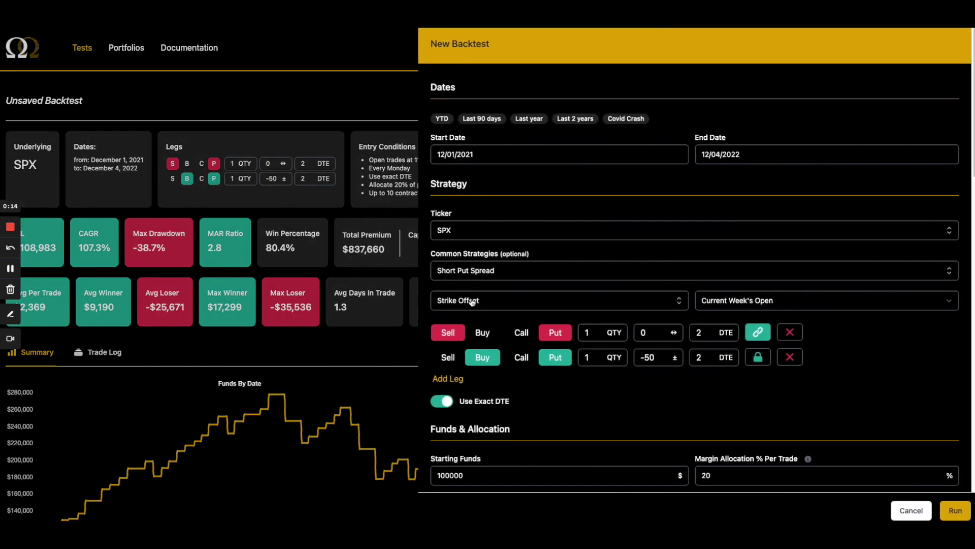
left_click(498, 246)
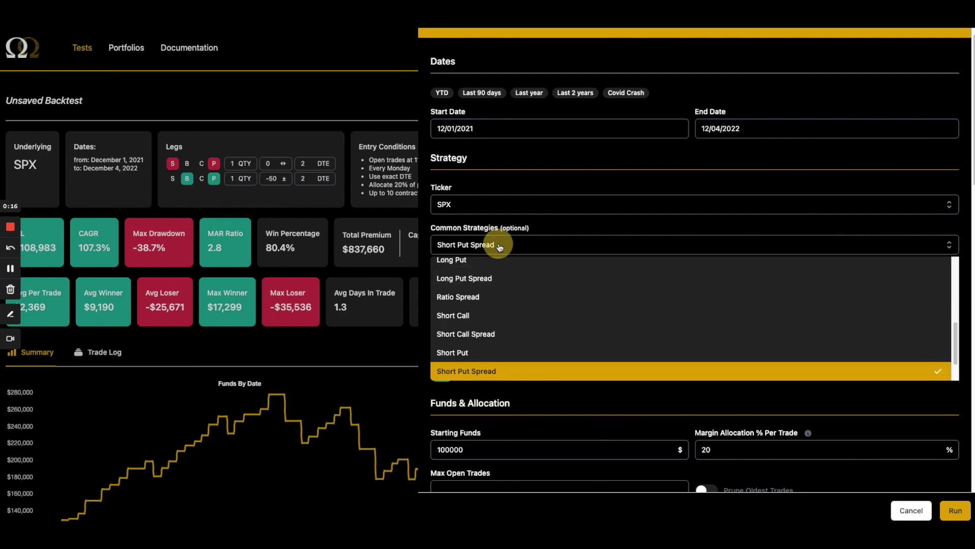
scroll(509, 318, "up", 5)
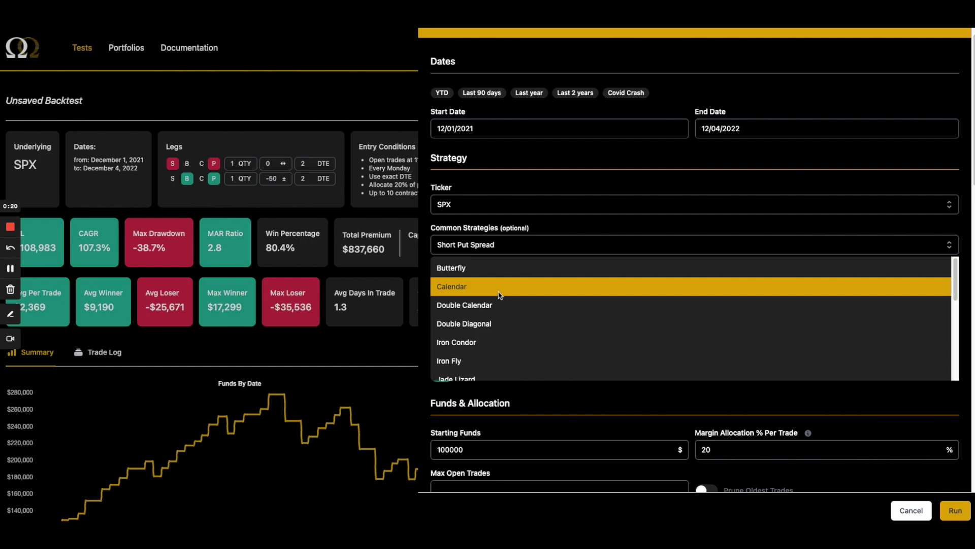
scroll(498, 312, "down", 3)
scroll(500, 311, "down", 3)
scroll(499, 311, "down", 10)
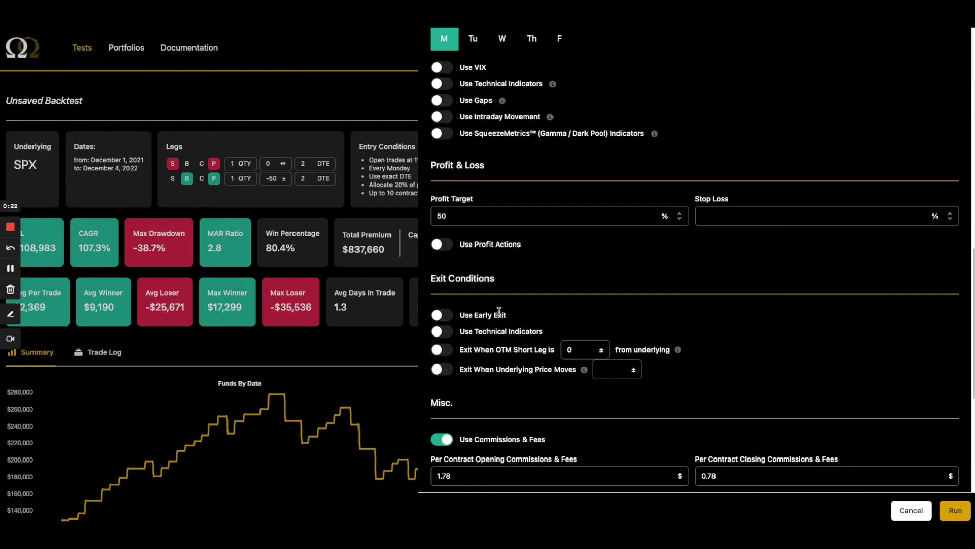
scroll(508, 256, "up", 5)
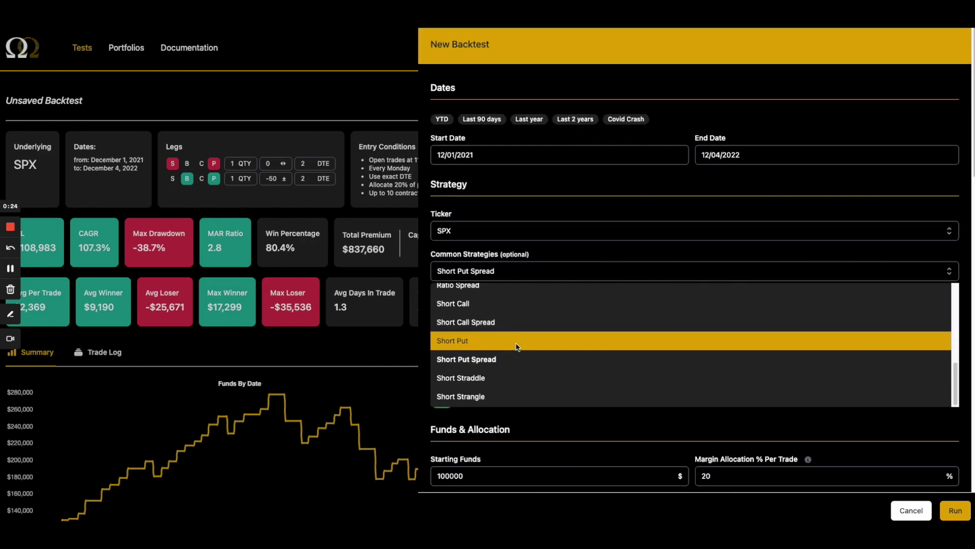
scroll(516, 342, "up", 3)
left_click(542, 262)
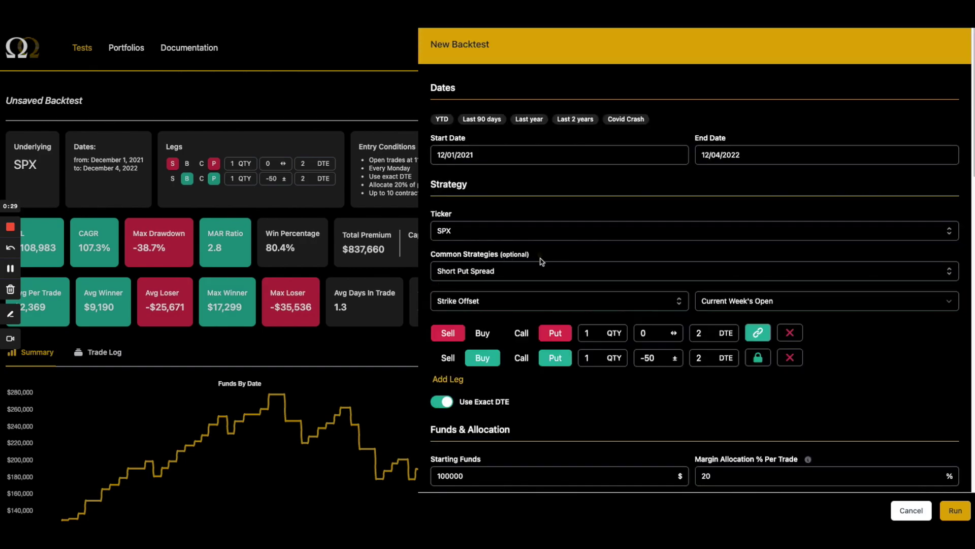
Step: Add six extra legs to the short put spread strategy
left_click(451, 380)
left_click(451, 405)
left_click(451, 429)
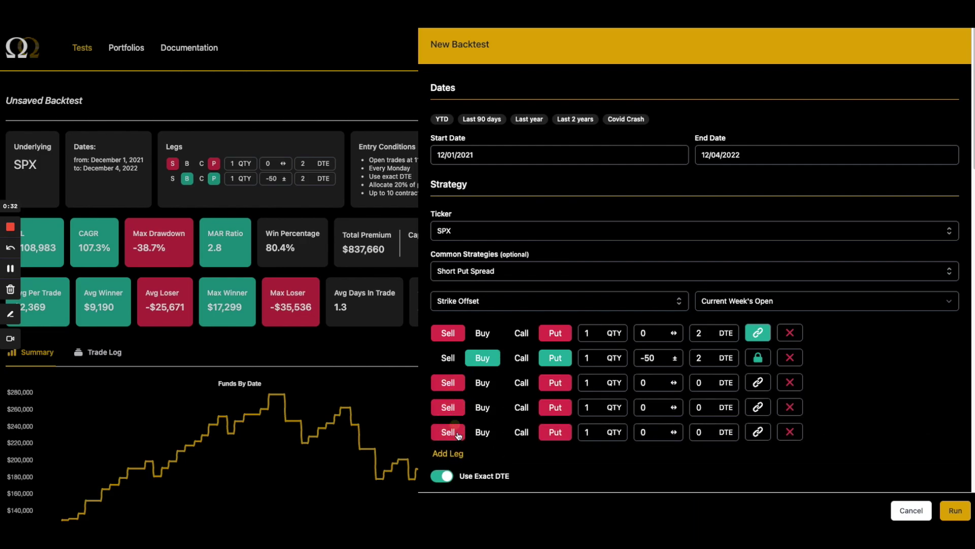
left_click(454, 453)
left_click(454, 479)
scroll(454, 479, "down", 3)
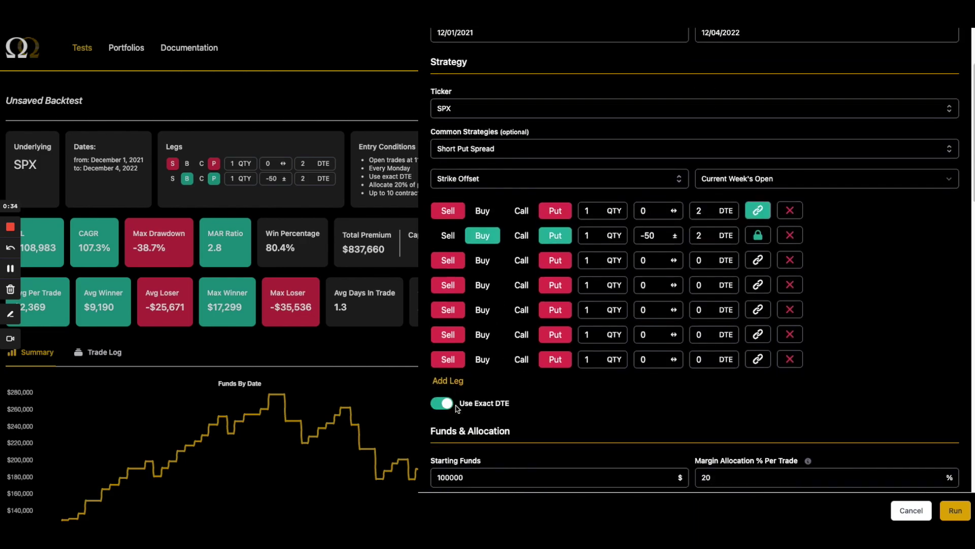
left_click(456, 380)
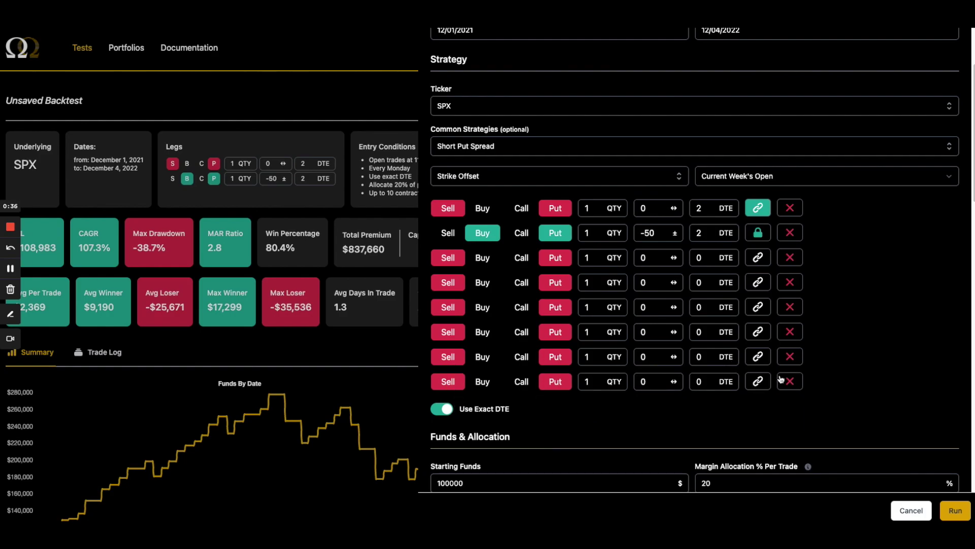
Step: Remove the six extra legs, keeping only the two original put legs
left_click(789, 257)
left_click(789, 257)
left_click(789, 257)
left_click(788, 257)
left_click(789, 258)
left_click(789, 257)
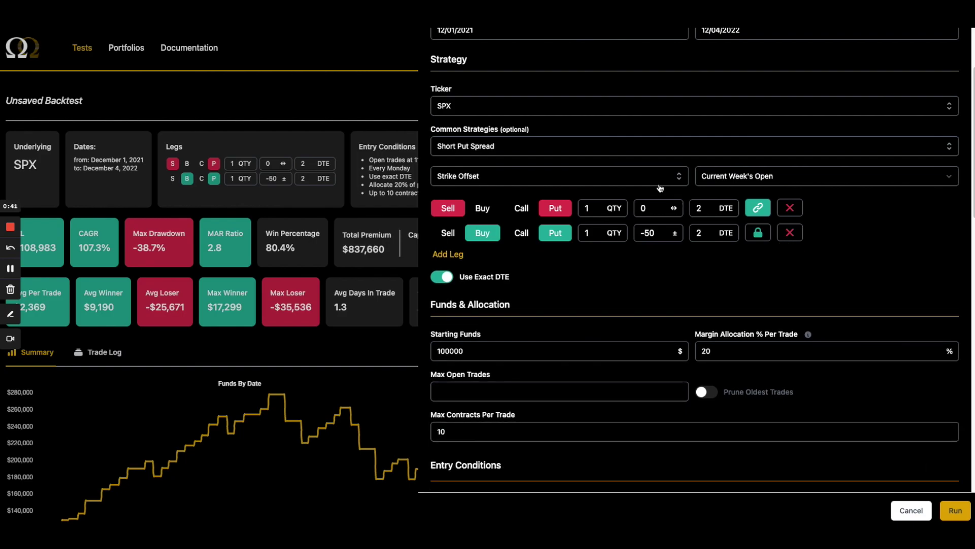
Step: Look at the common strategies list and the sold put's strike in the newest trade log entry
left_click(611, 149)
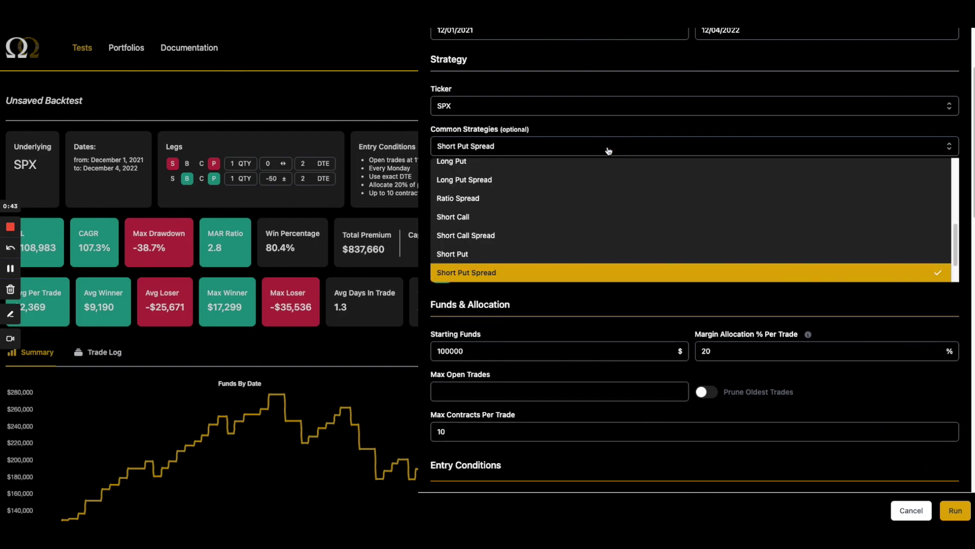
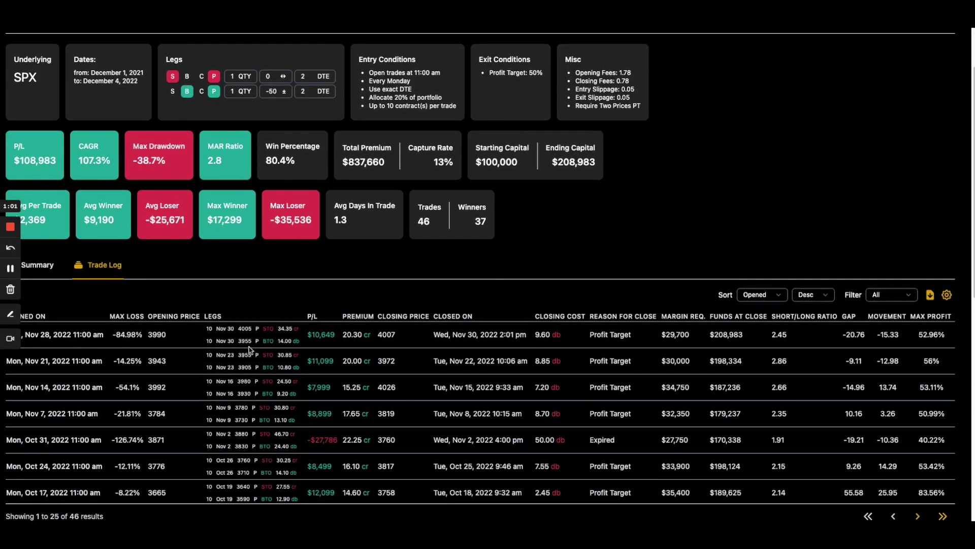
double_click(247, 329)
scroll(281, 377, "up", 1)
scroll(280, 377, "up", 2)
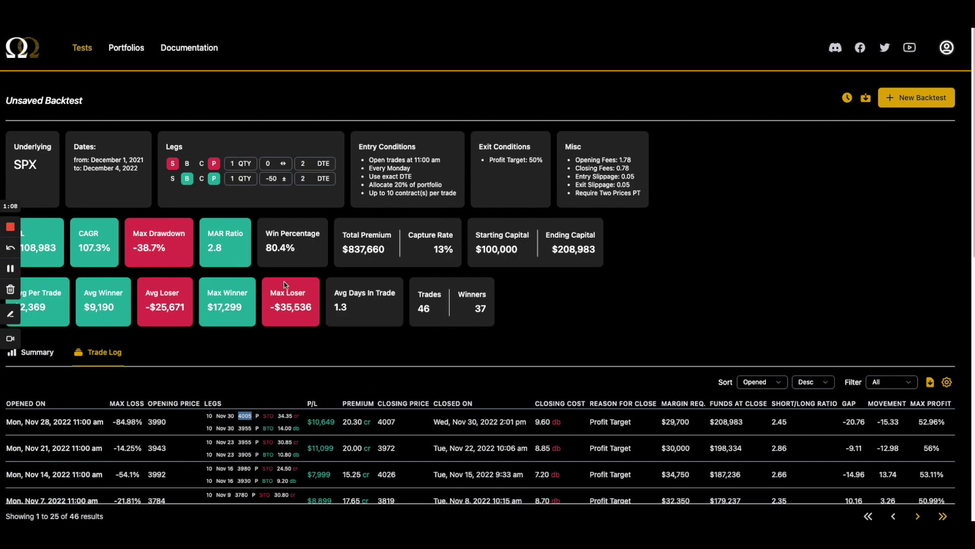
Step: Examine the backtest's win percentage and the Funds By Date and Annual Metrics summary charts
left_click_drag(266, 233, 301, 246)
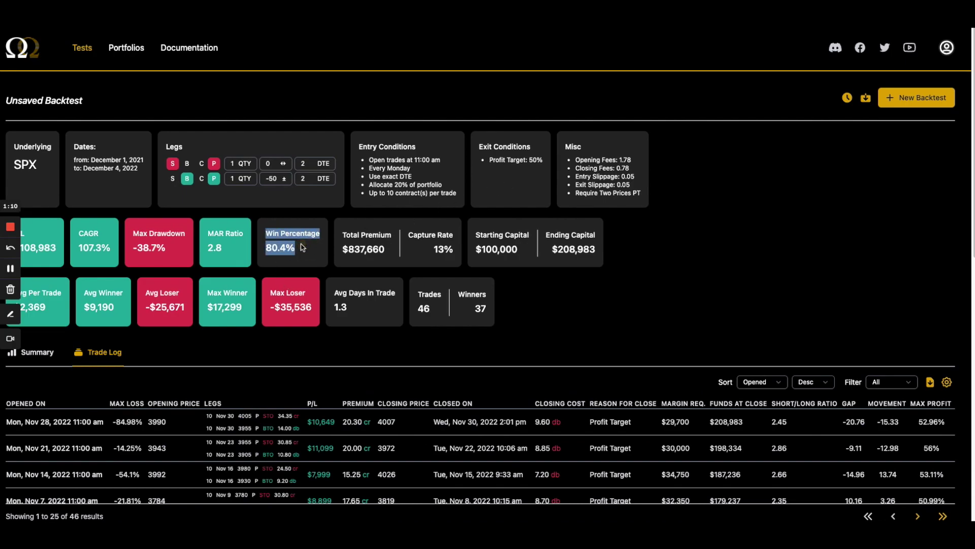
left_click(303, 248)
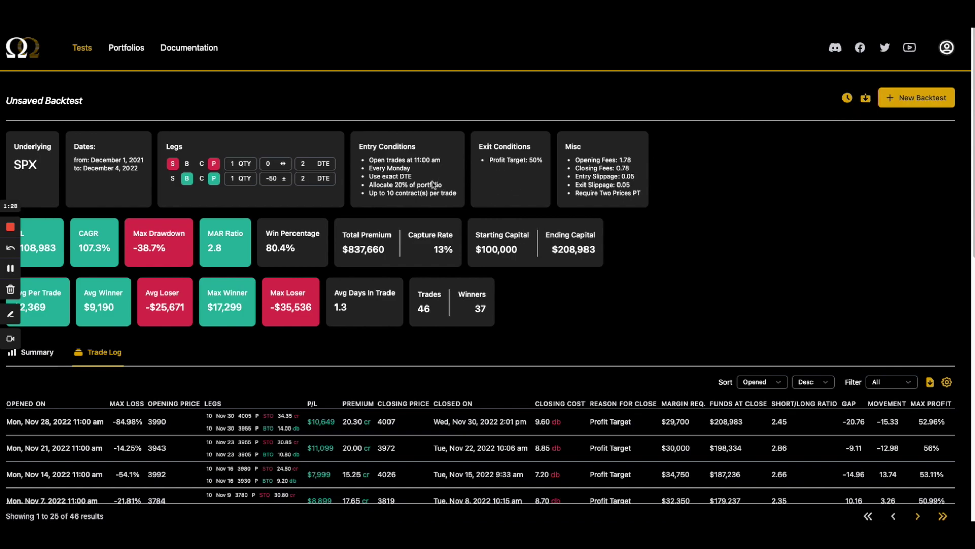
left_click(38, 353)
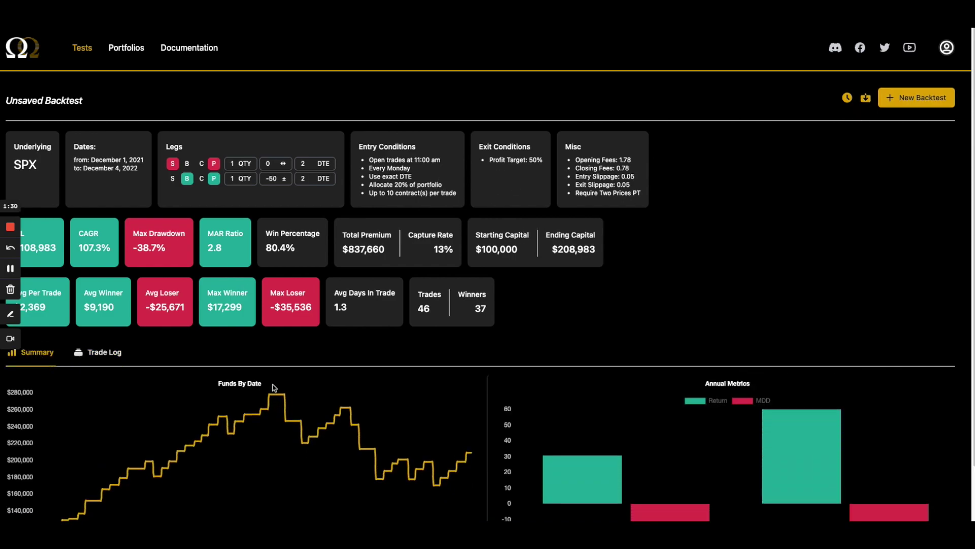
scroll(87, 417, "down", 2)
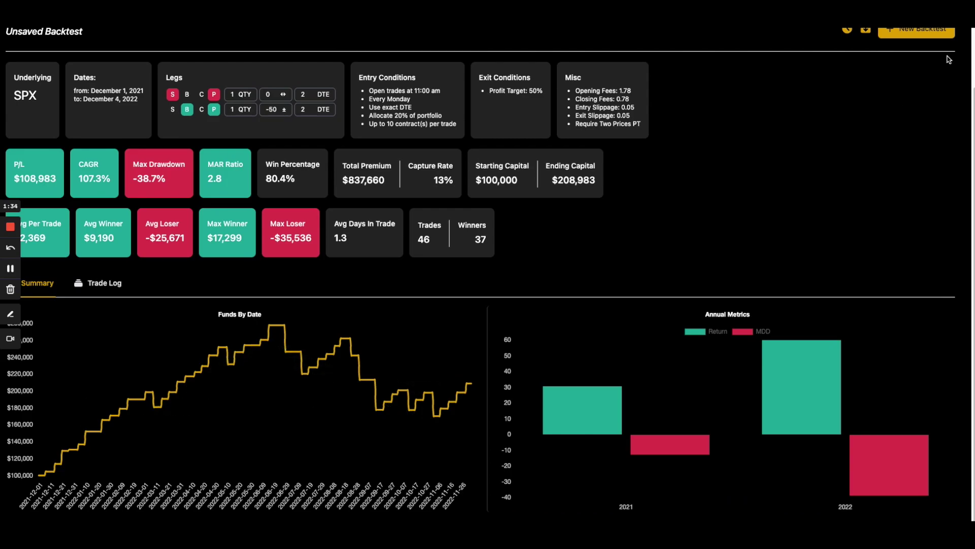
Step: Rerun the backtest with a maximum of 5 contracts per trade and open its trade log
left_click(917, 30)
scroll(616, 300, "down", 5)
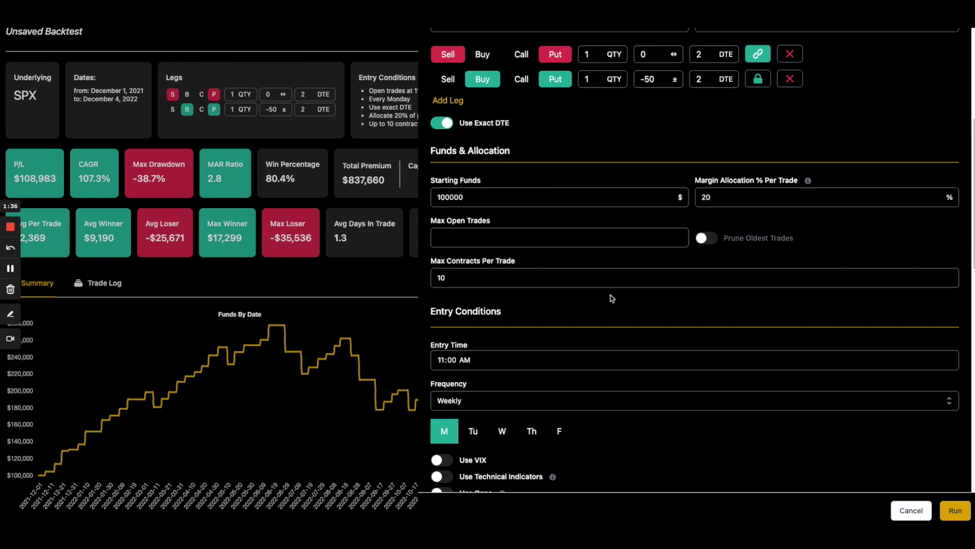
left_click_drag(540, 279, 316, 275)
type("5")
left_click(949, 511)
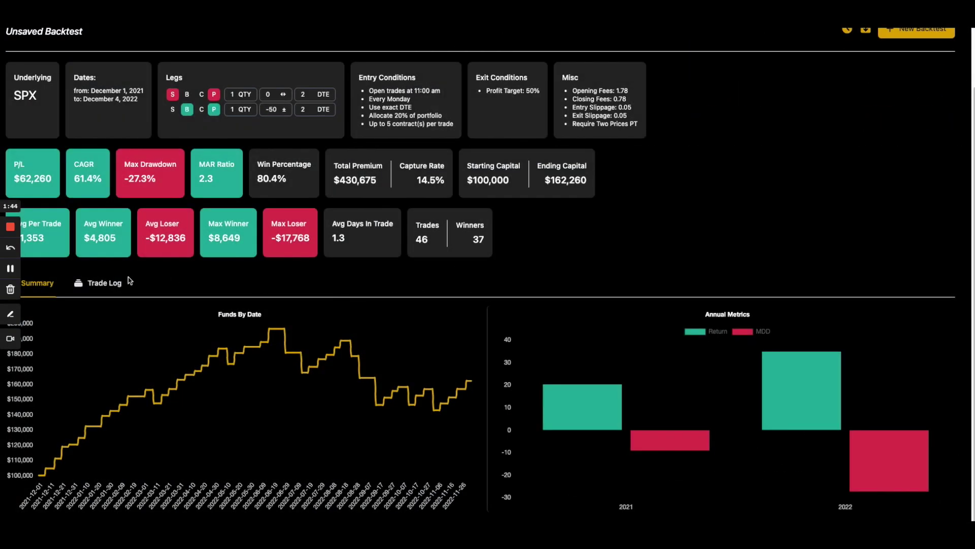
left_click(107, 283)
left_click(40, 283)
left_click(99, 283)
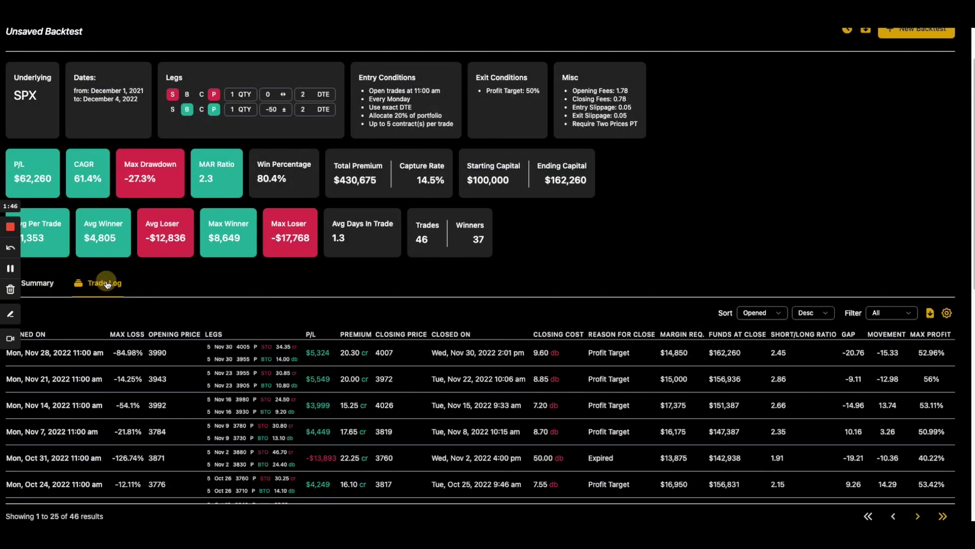
Step: Rerun the backtest with a maximum of 100 contracts per trade
left_click(917, 30)
scroll(559, 328, "down", 5)
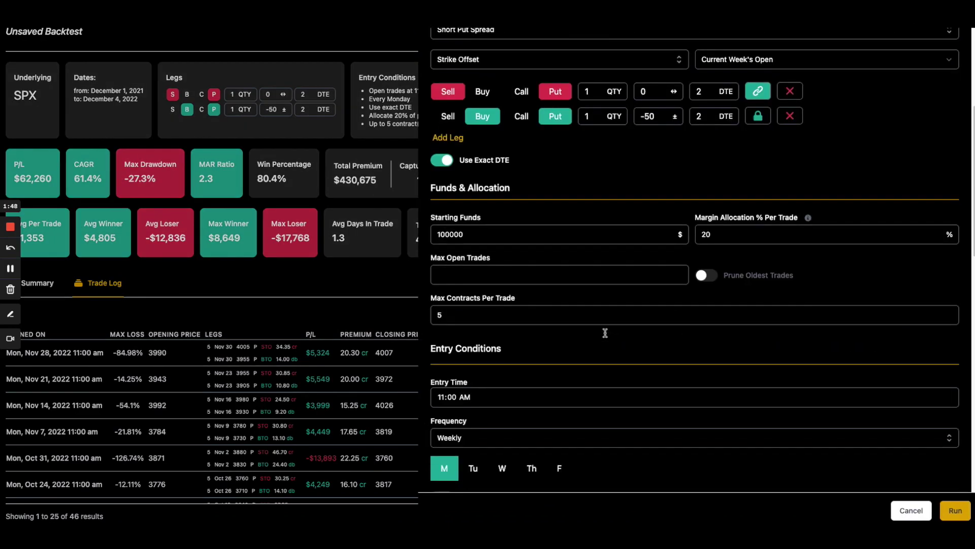
left_click_drag(510, 316, 316, 311)
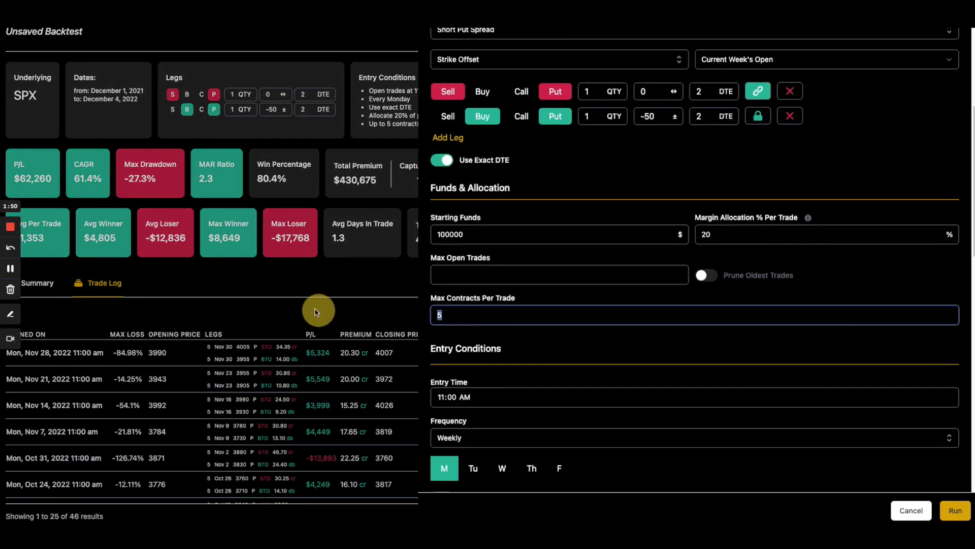
type("100")
left_click(955, 510)
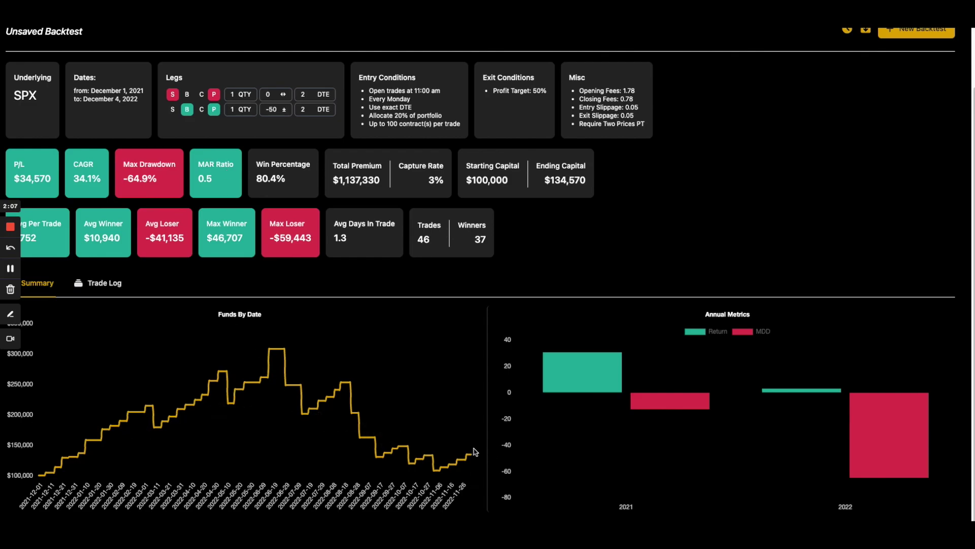
Step: Examine the CAGR and the end of the Funds By Date curve for the 100-contract backtest
mouse_move(76, 178)
left_mouse_down()
mouse_move(91, 191)
mouse_move(112, 170)
mouse_move(99, 162)
left_mouse_up()
mouse_move(448, 470)
scroll(690, 228, "up", 2)
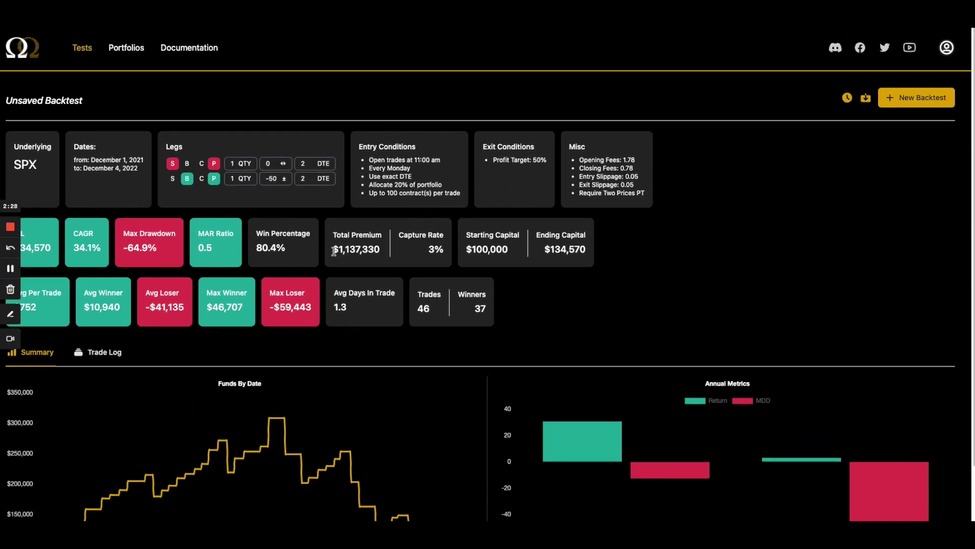
Step: Rerun the backtest with a maximum of 20 contracts per trade and view its summary charts
left_click(917, 98)
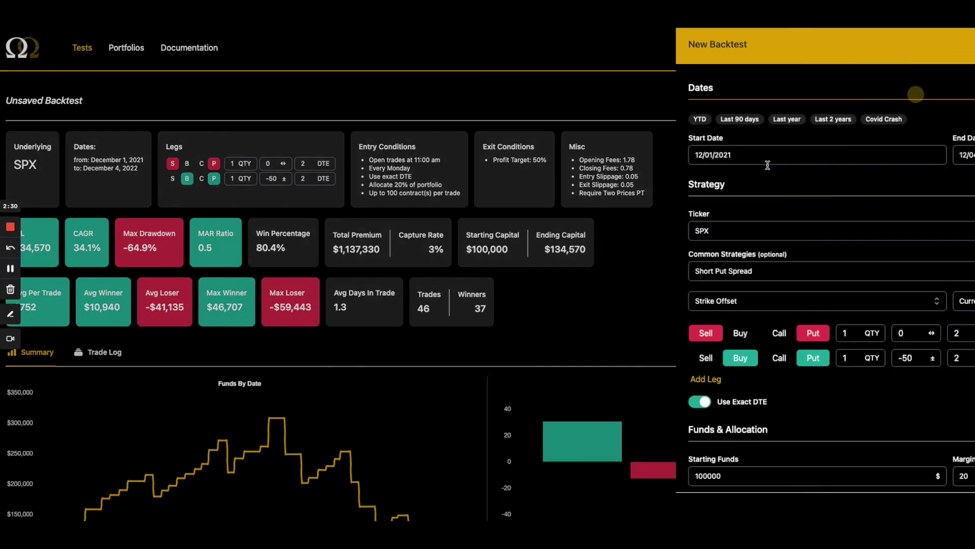
scroll(639, 289, "down", 2)
scroll(523, 252, "down", 5)
key("Tab")
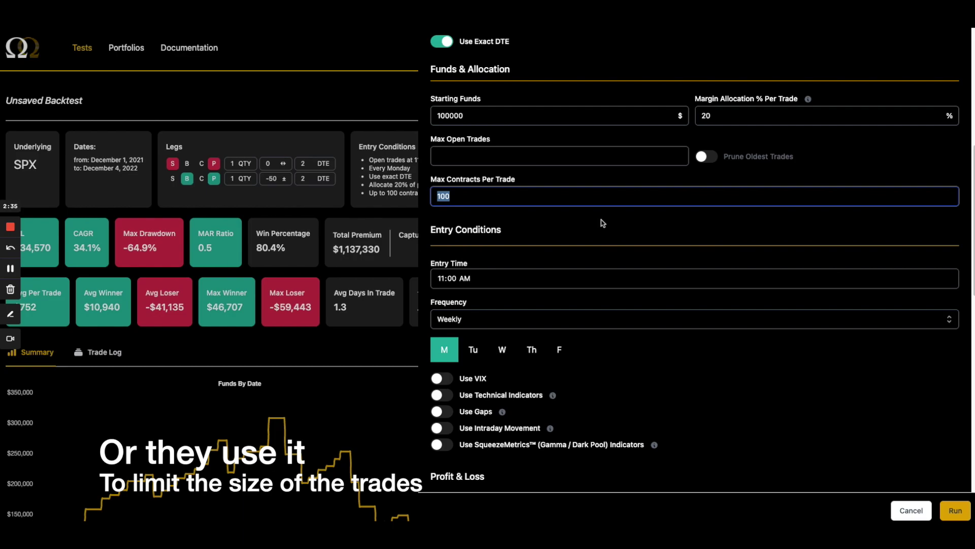
type("20")
left_click(951, 508)
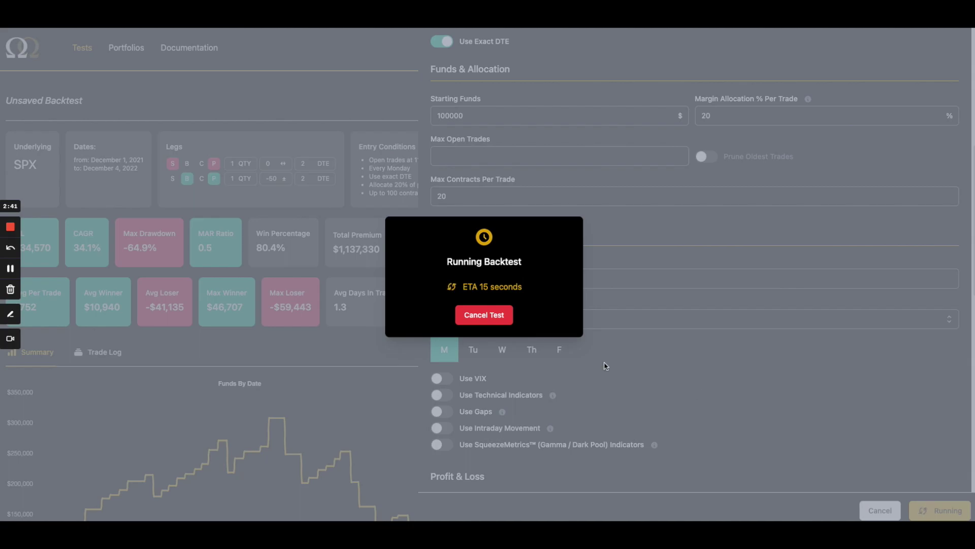
scroll(267, 399, "down", 2)
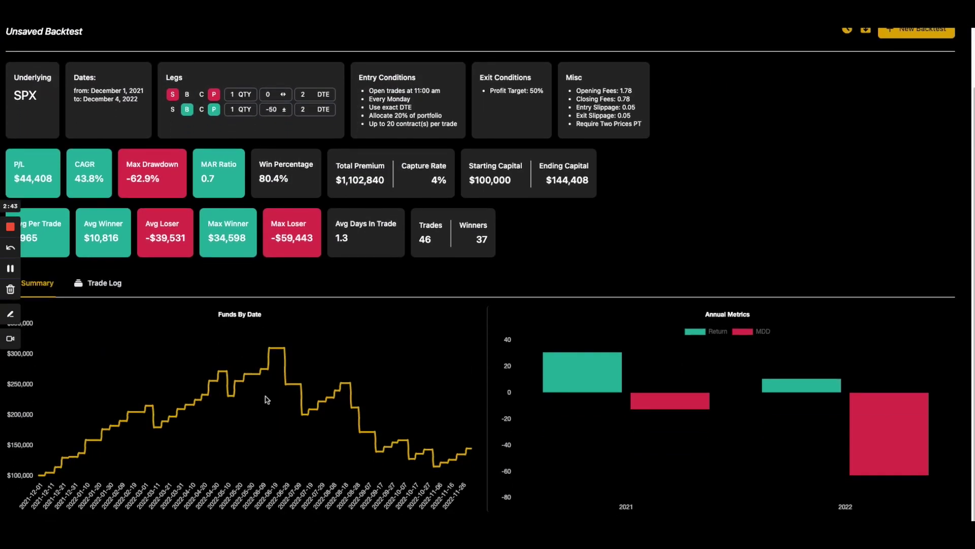
Step: Rerun the backtest with the maximum contracts per trade set back to 10
left_click(912, 33)
scroll(490, 346, "down", 5)
left_click(420, 306)
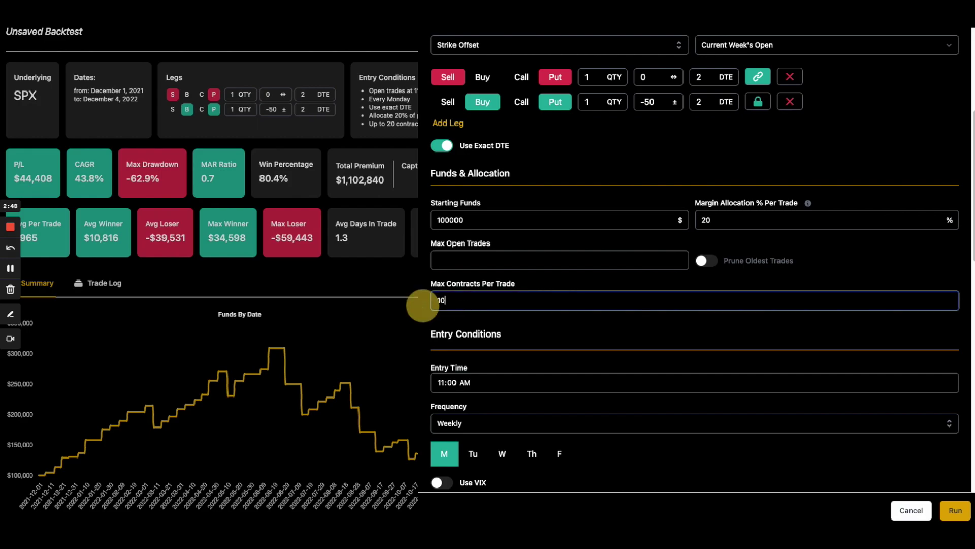
key("Return")
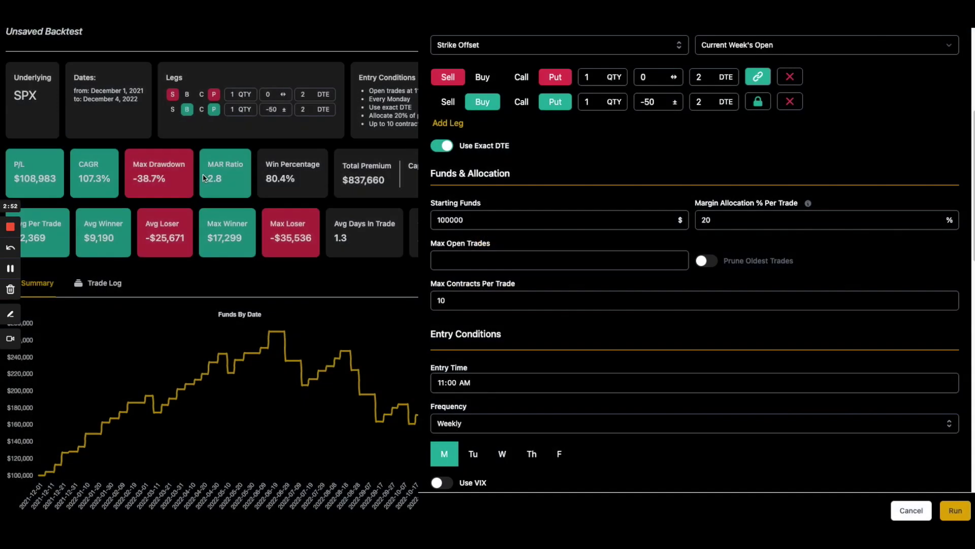
Step: Examine the max drawdown and summary charts of the 10-contract backtest
left_click_drag(132, 161, 173, 177)
left_click(140, 169)
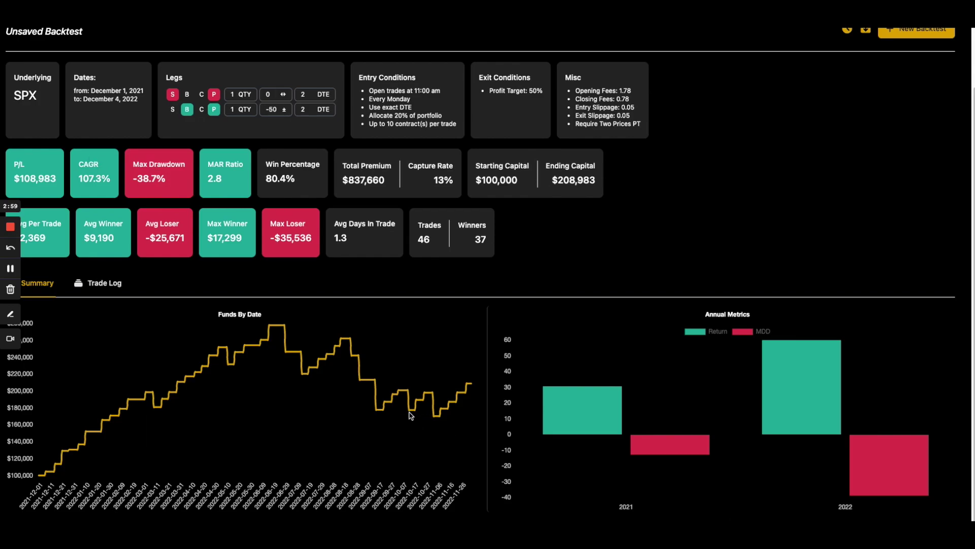
scroll(411, 408, "up", 2)
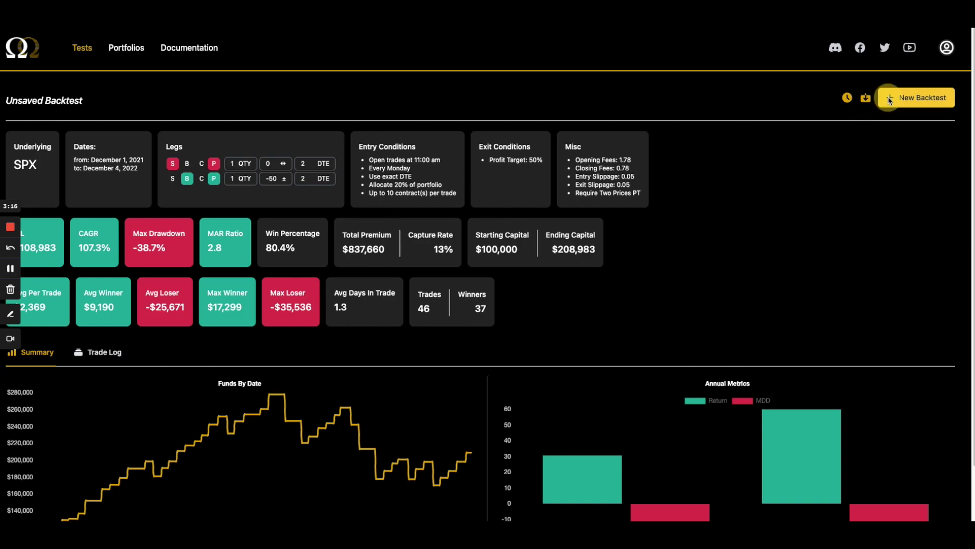
Step: Rerun the backtest with a 50% margin allocation and a maximum of 20 contracts per trade
left_click(909, 98)
scroll(610, 264, "down", 5)
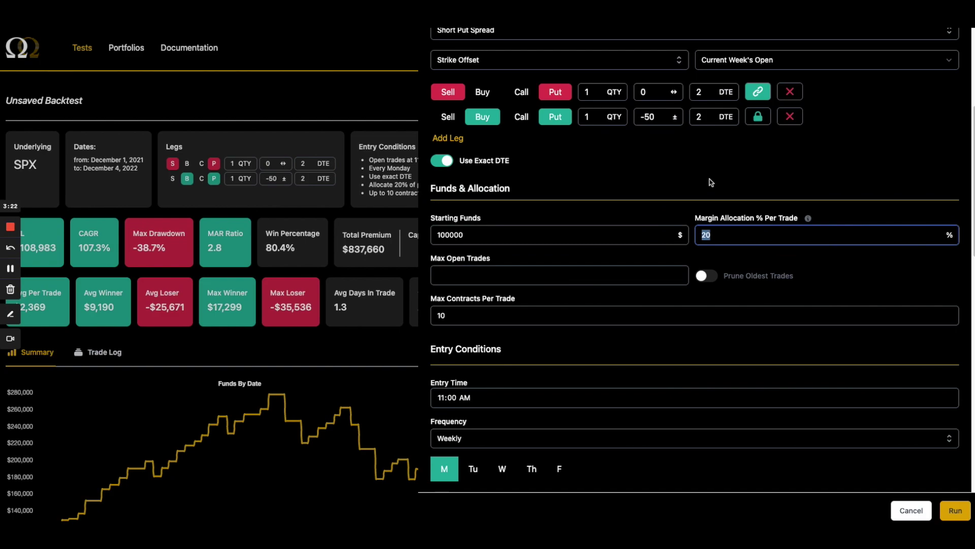
type("50")
double_click(442, 316)
key("BackSpace")
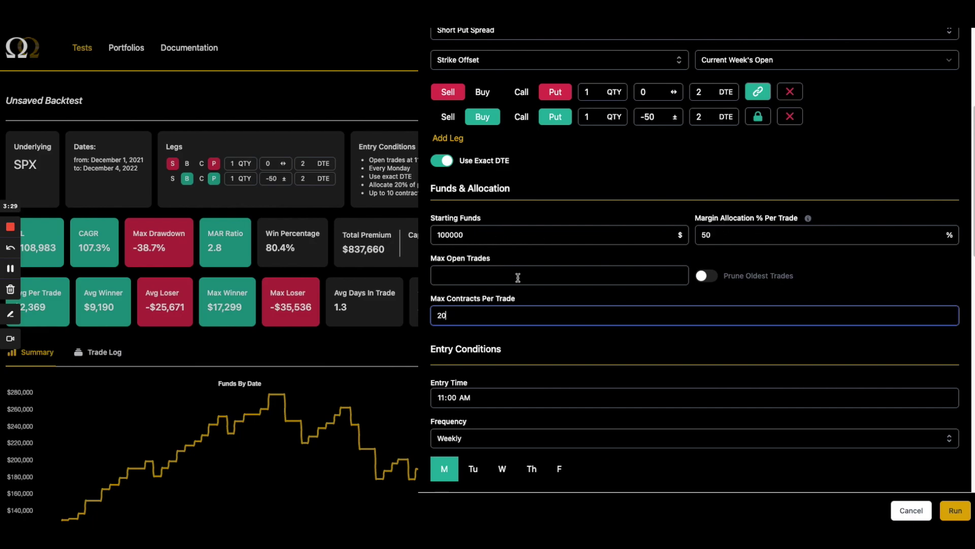
left_click(955, 510)
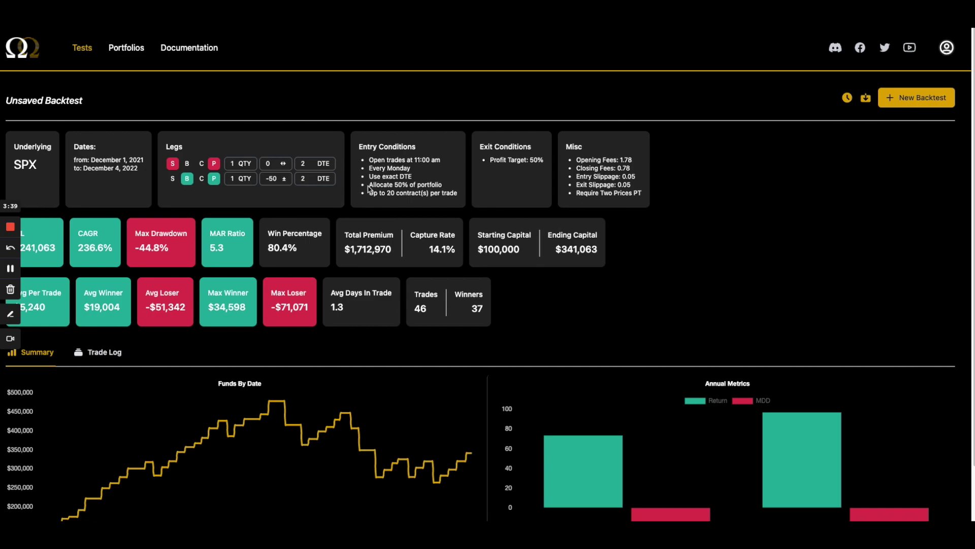
Step: Compare the portfolio allocation entry condition with the starting and ending capital of the new backtest
left_click_drag(370, 187, 450, 189)
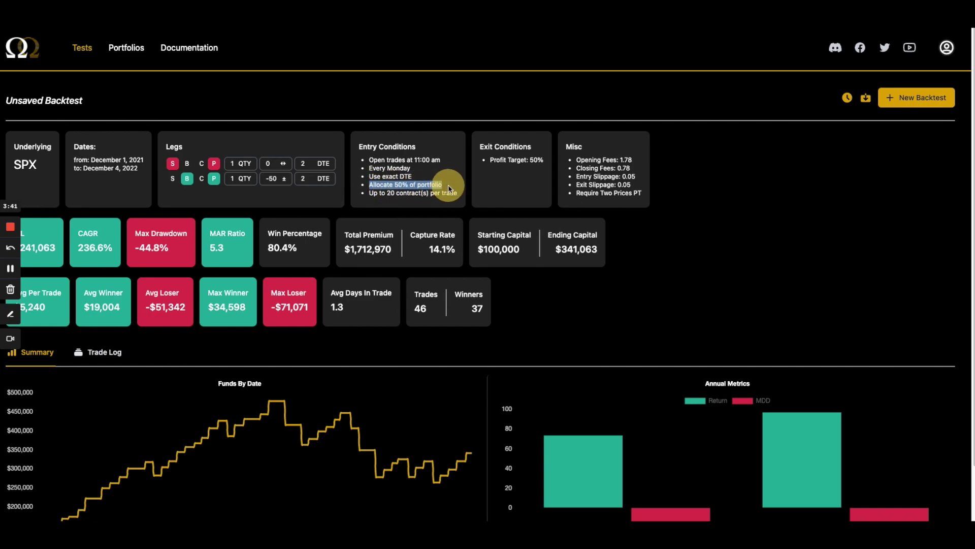
left_click_drag(477, 231, 523, 254)
left_click_drag(374, 185, 446, 192)
left_click(446, 191)
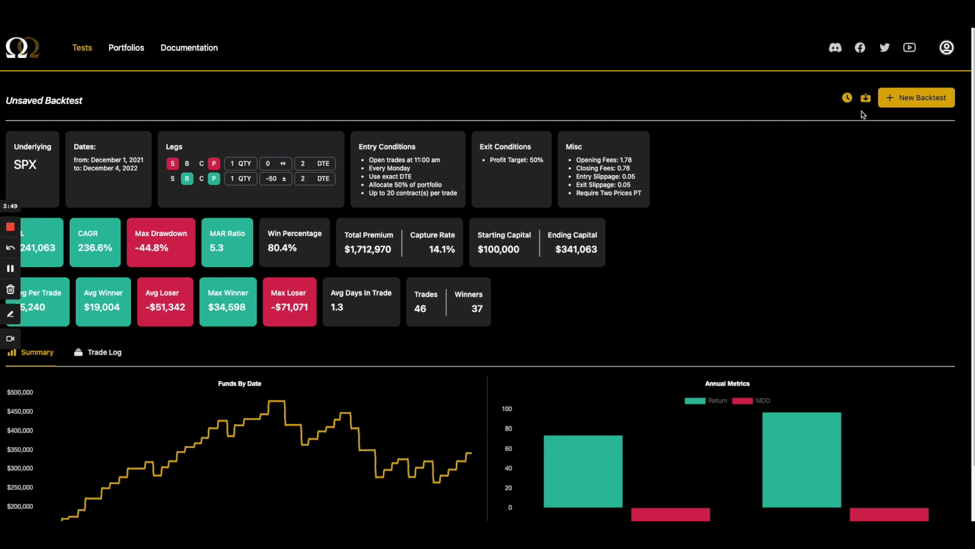
Step: Review the entry, profit and loss, exit and miscellaneous settings in the New Backtest form, closing it unchanged
left_click(917, 97)
scroll(611, 279, "down", 9)
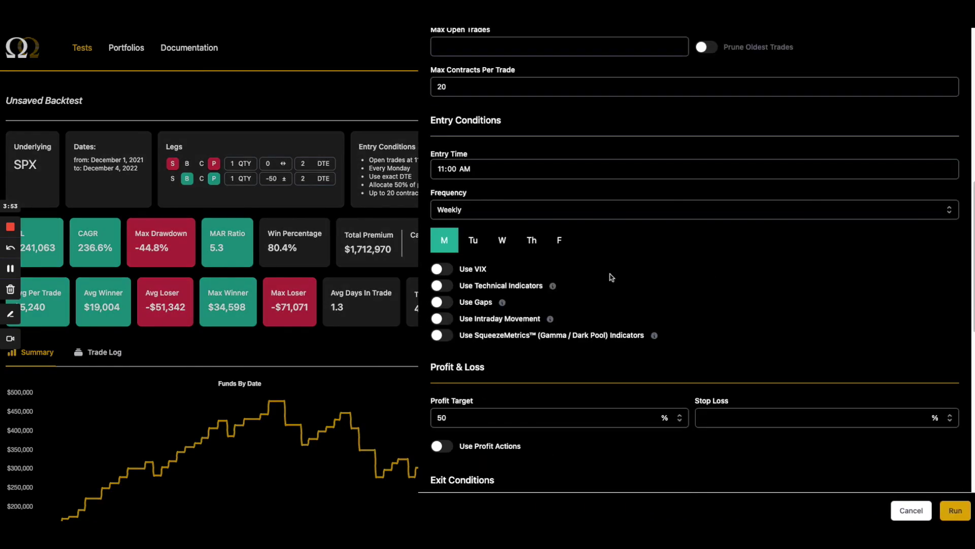
scroll(605, 276, "down", 8)
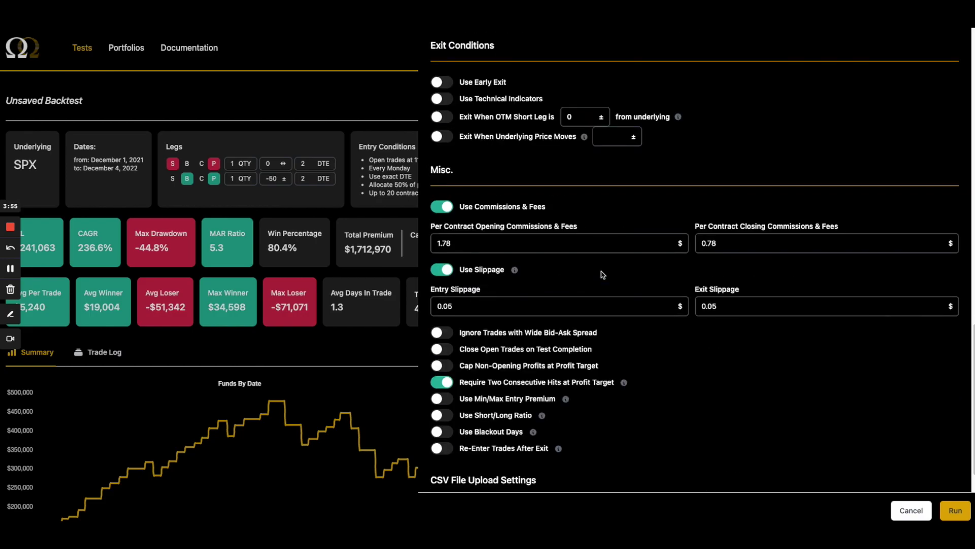
scroll(602, 275, "up", 2)
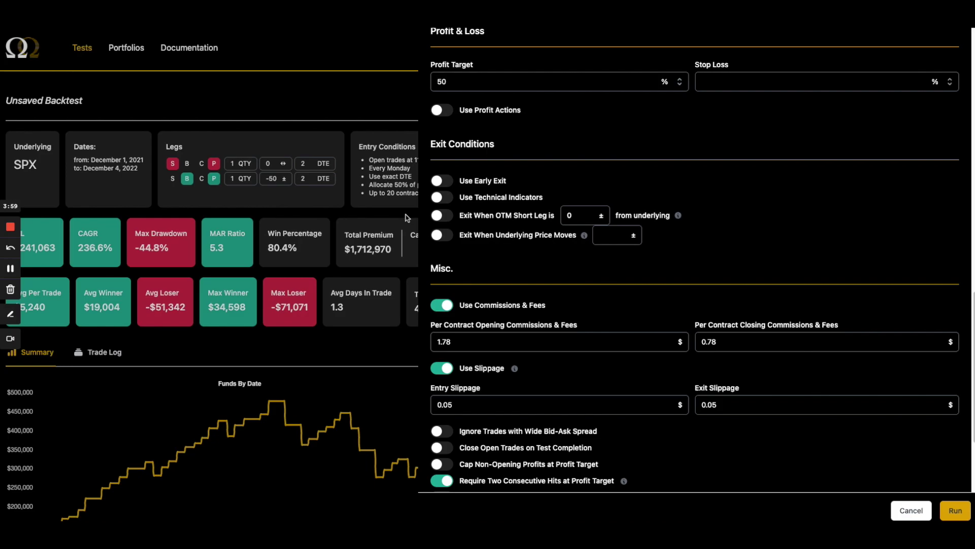
left_click(123, 352)
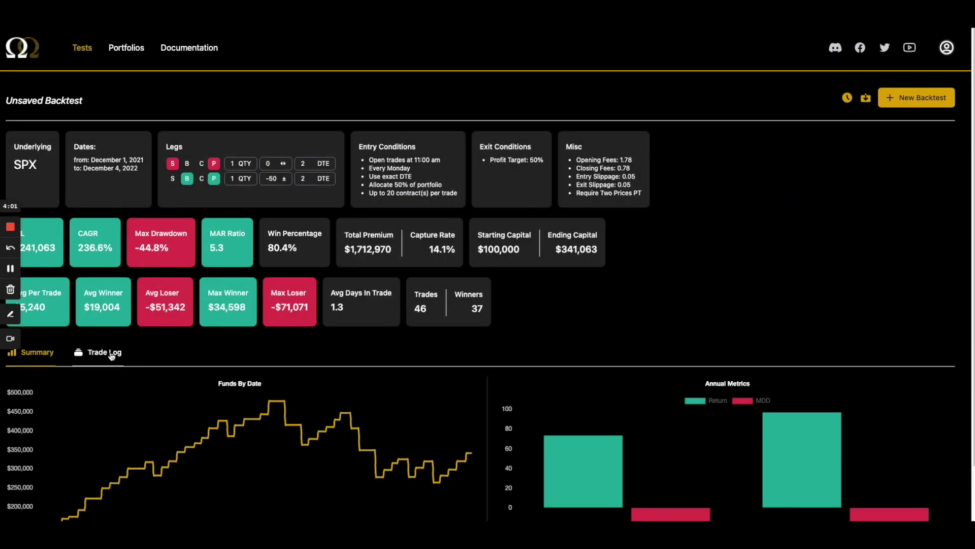
Step: Look through the backtest's trade log and its column settings, closing the settings without changes
left_click(111, 353)
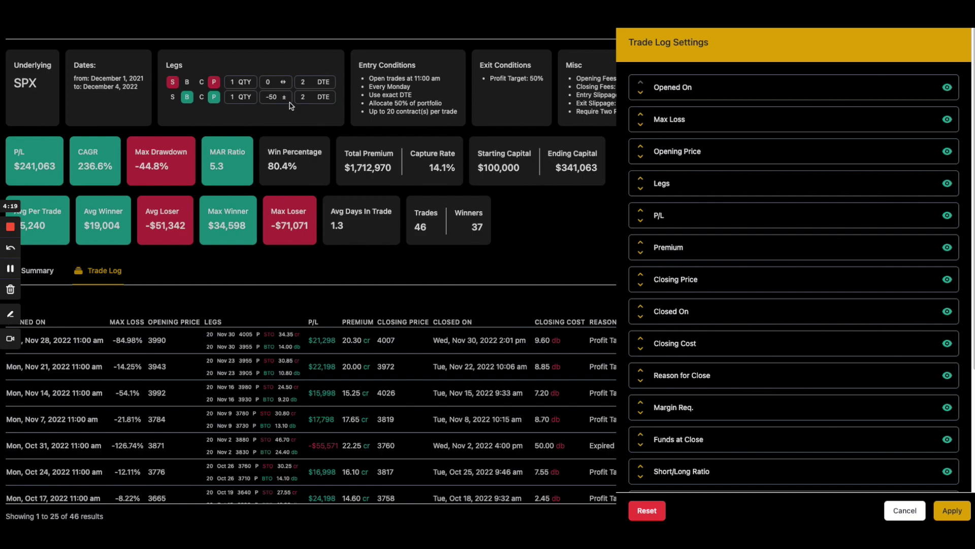
left_click(338, 126)
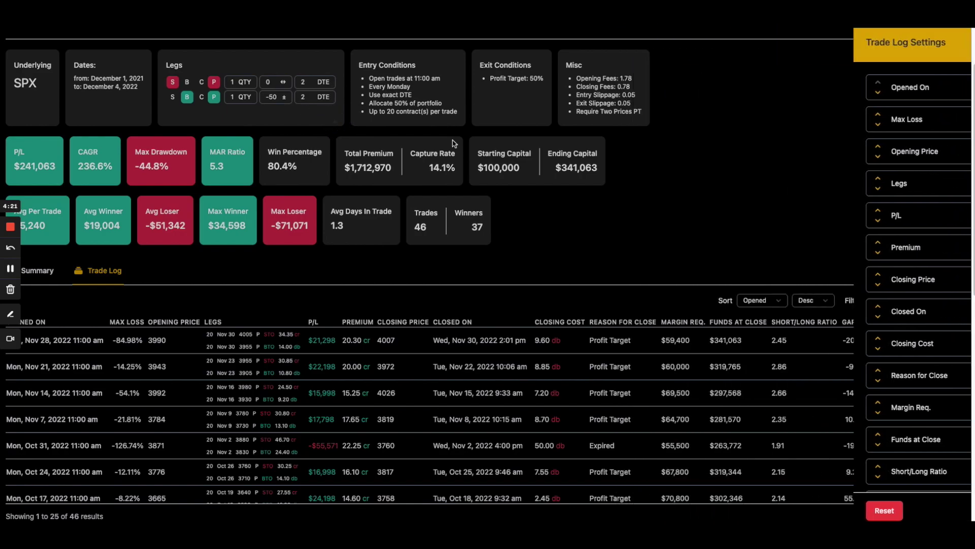
scroll(892, 72, "up", 2)
Step: Rerun the backtest with the bought put leg's days to expiration set to 3
left_click(922, 99)
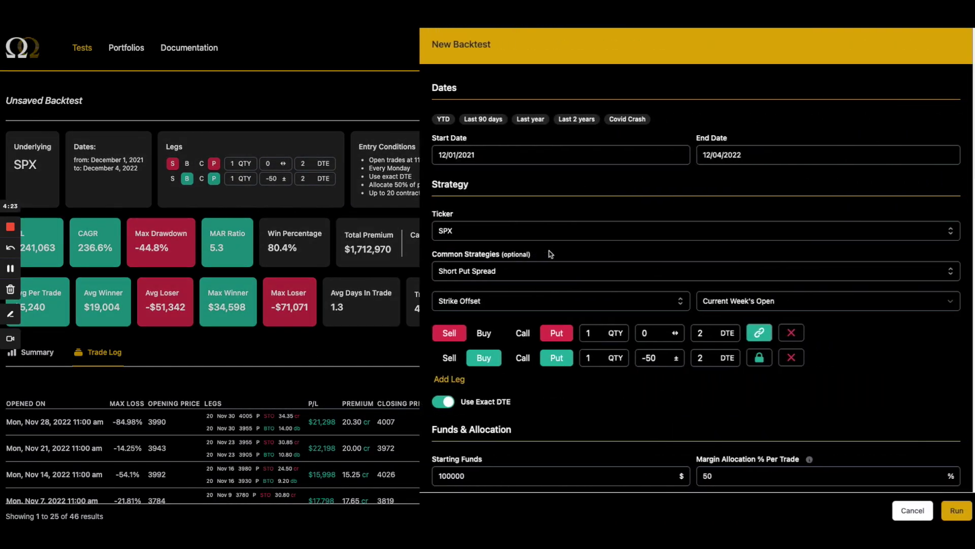
double_click(700, 358)
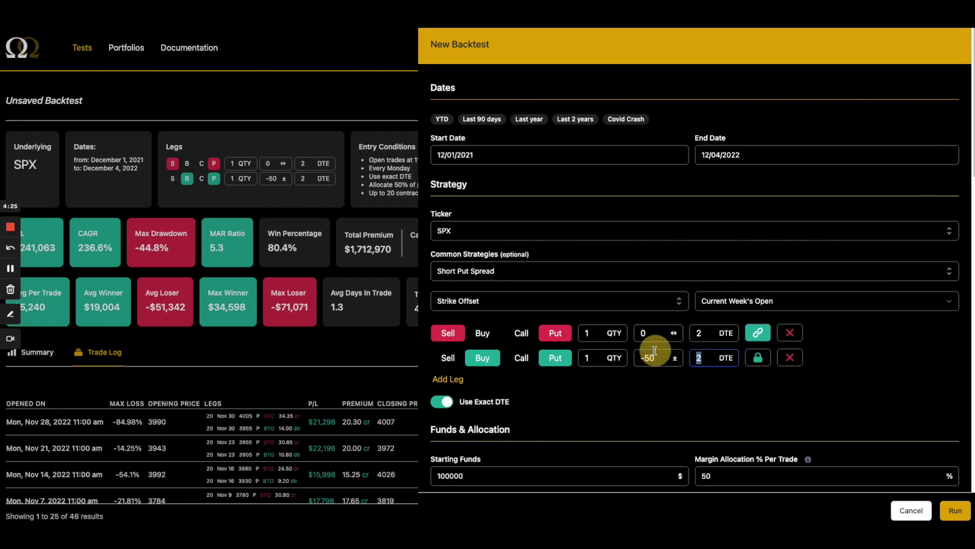
type("3")
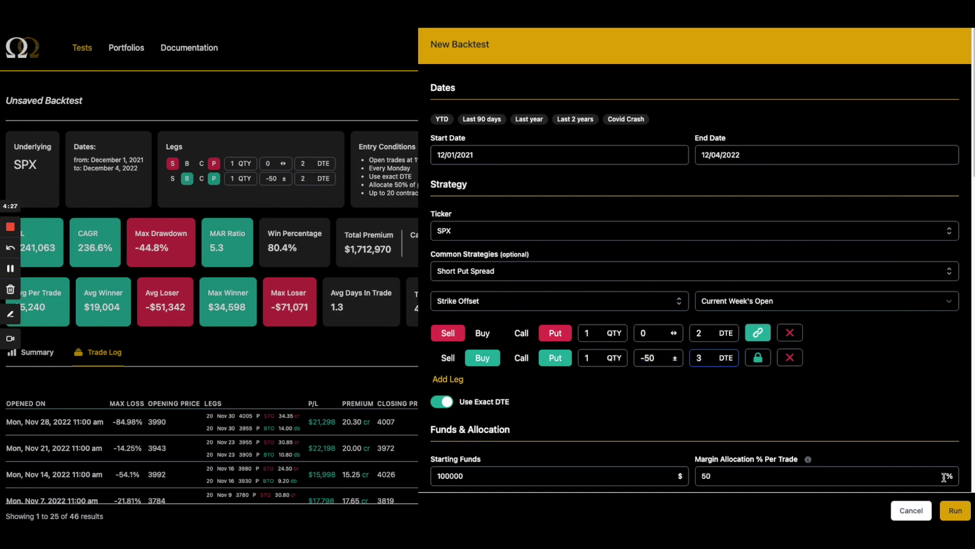
left_click(953, 510)
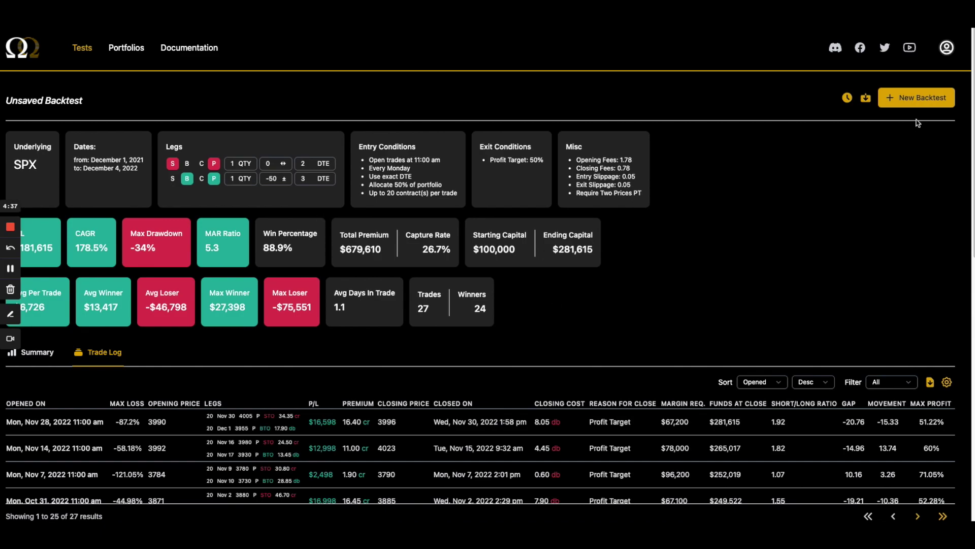
Step: Review the new backtest form and the trade log column settings, closing both unchanged, and view the result's summary charts
left_click(917, 97)
scroll(649, 351, "down", 10)
scroll(649, 352, "up", 10)
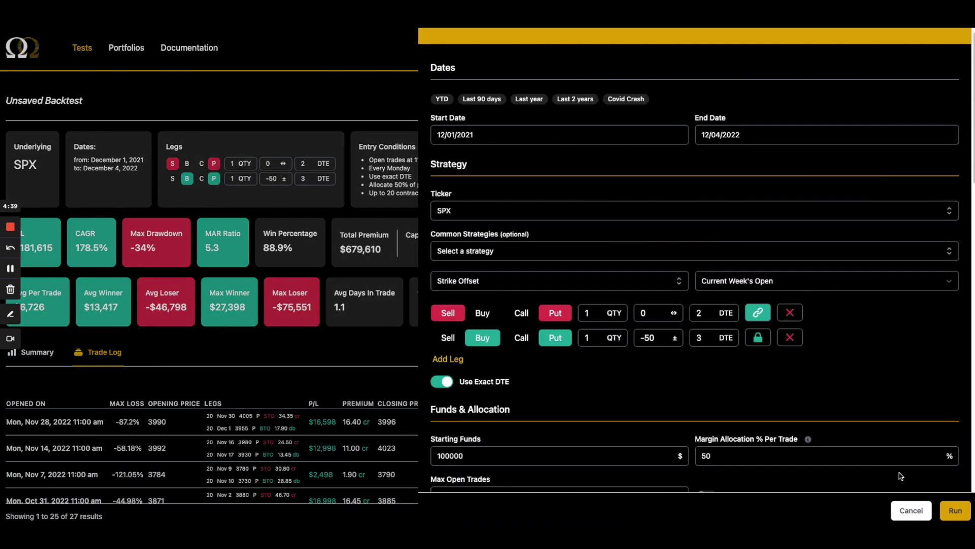
left_click(911, 510)
scroll(777, 398, "down", 2)
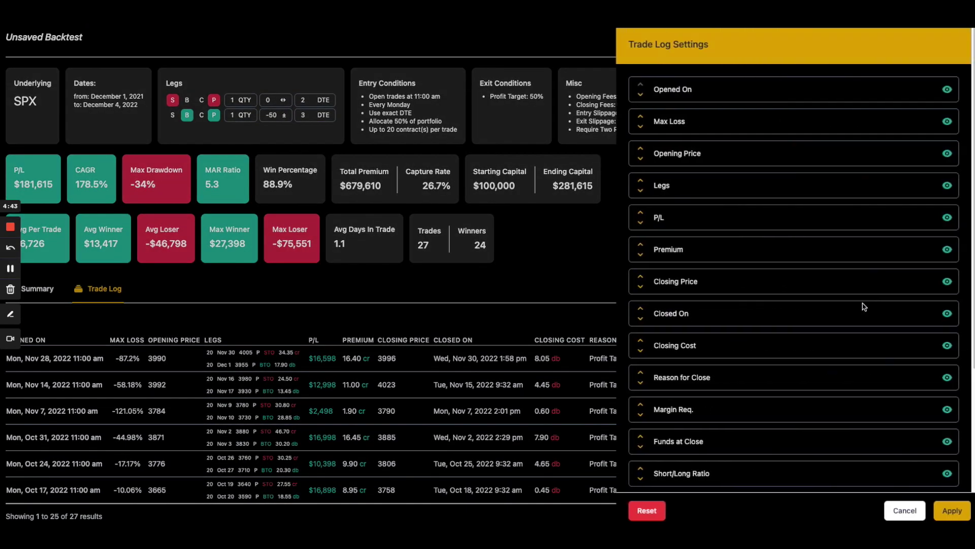
left_click(904, 510)
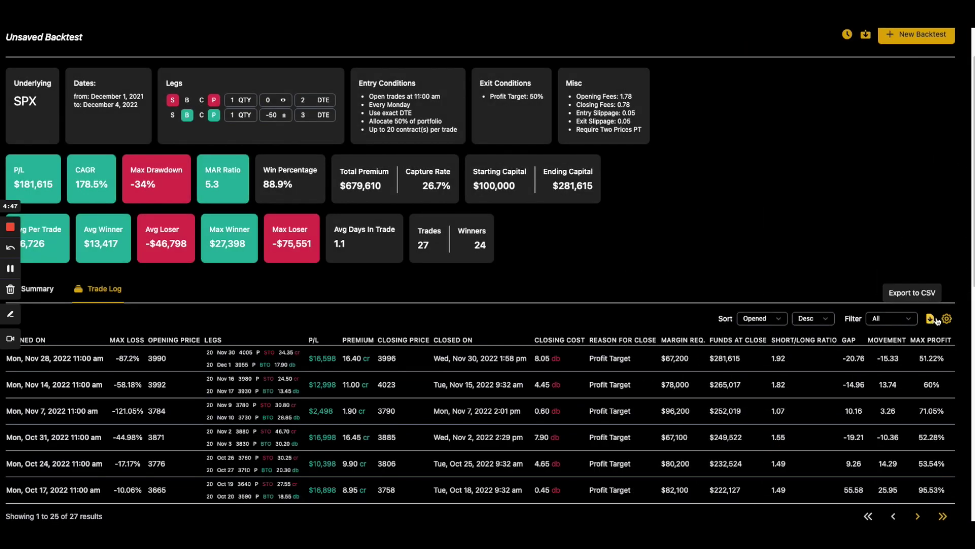
left_click(38, 288)
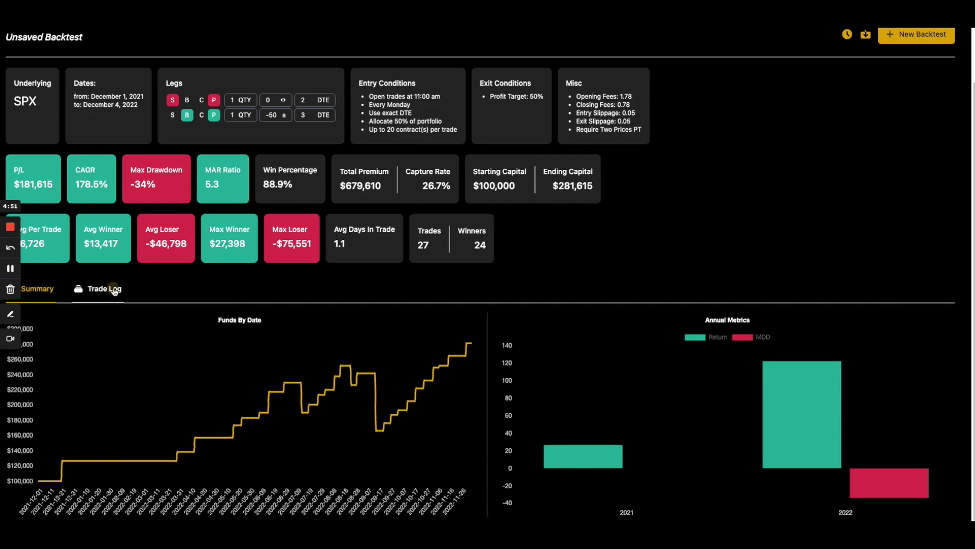
Step: Move the Margin Req. column of the trade log directly after Opened On and apply the column order
left_click(112, 288)
left_click(948, 319)
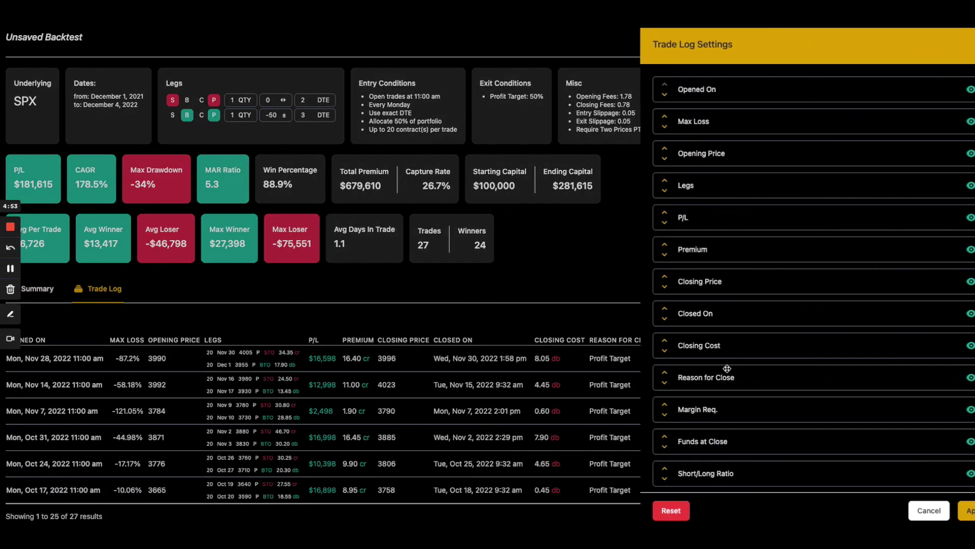
left_click_drag(679, 409, 687, 116)
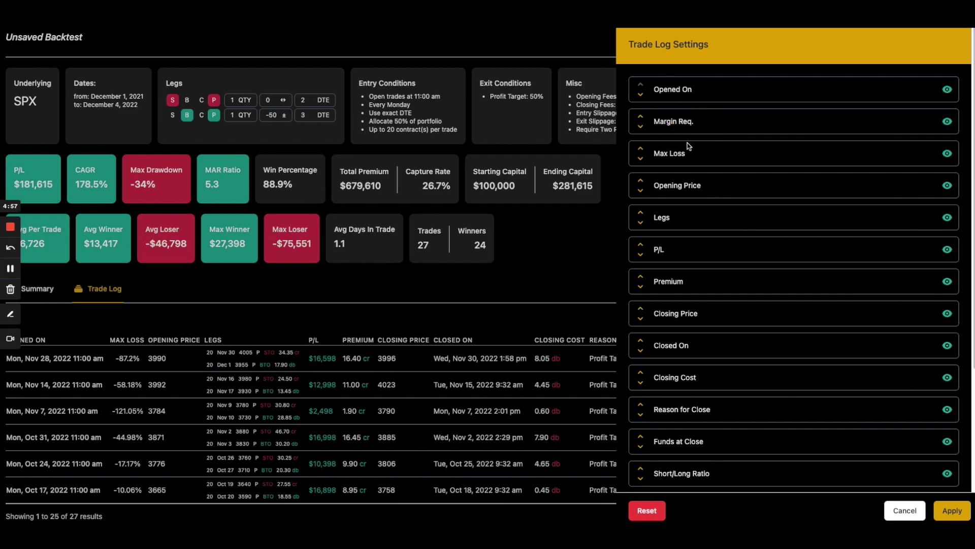
left_click(952, 510)
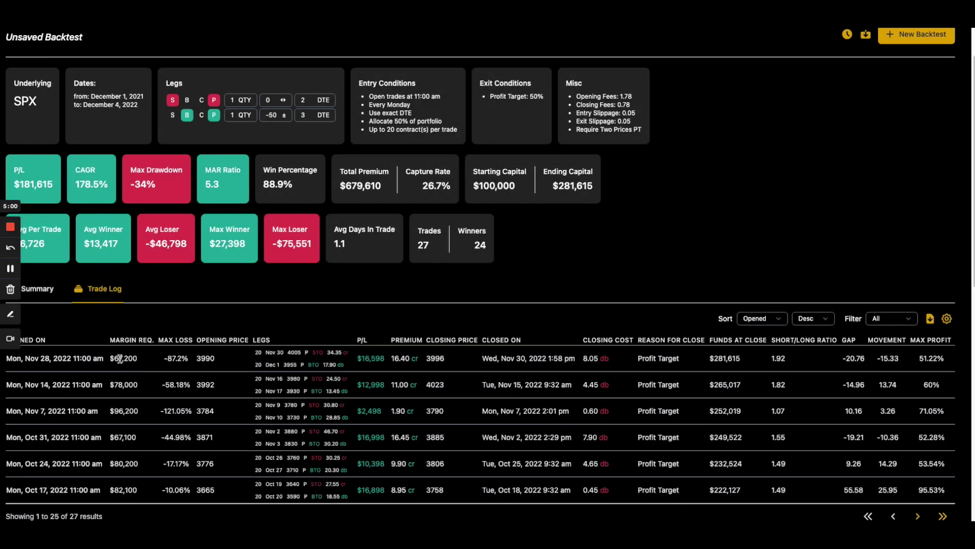
Step: Place the trade log's Margin Req. column between Closing Cost and Reason for Close, and apply the order
left_click(946, 319)
left_click_drag(723, 124, 732, 390)
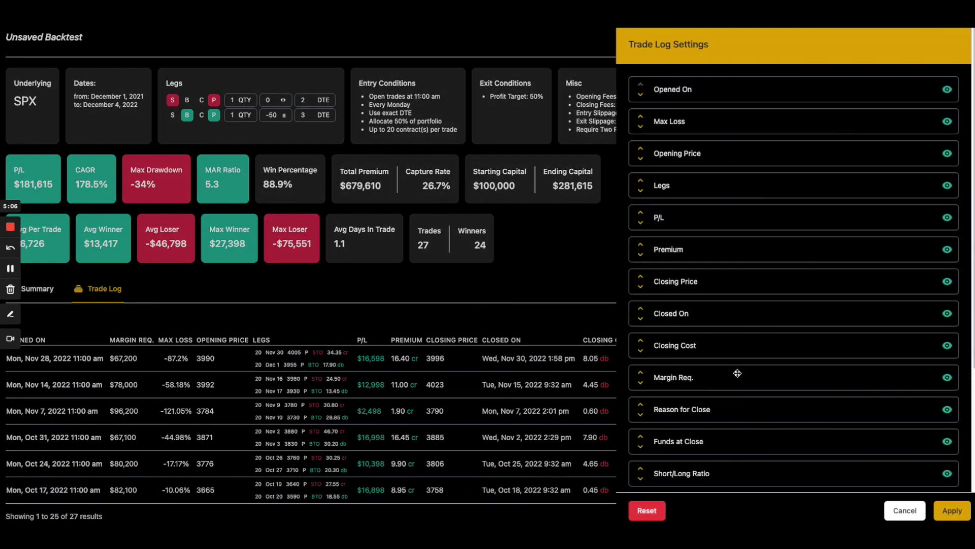
key("Return")
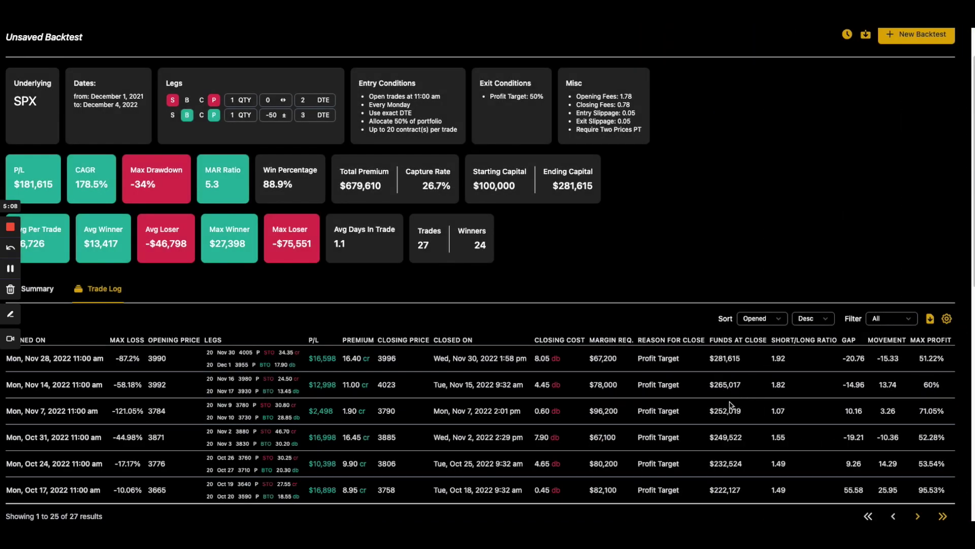
Step: Compare the backtest's starting capital with the portfolio allocation and contract limit in its entry conditions
scroll(726, 404, "up", 2)
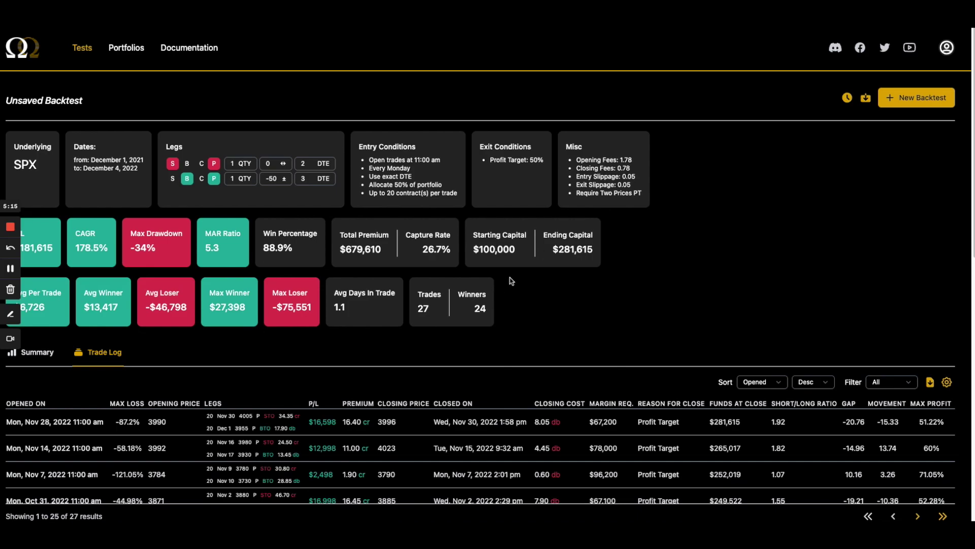
left_click_drag(473, 231, 517, 255)
left_click_drag(370, 184, 441, 185)
left_click_drag(370, 193, 455, 193)
left_click(455, 190)
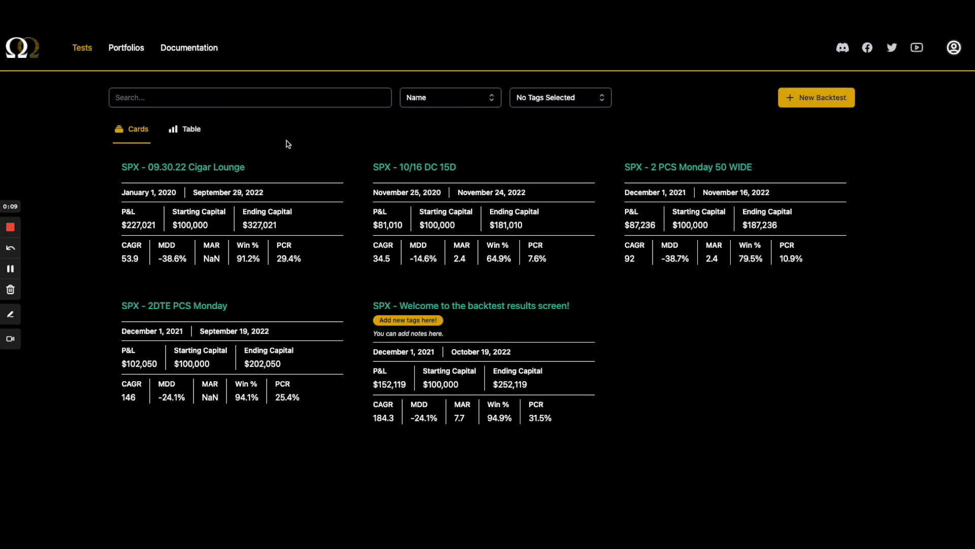
Step: Open the saved 09.30.22 Cigar Lounge backtest and browse the common strategies offered for a new backtest
left_click(287, 190)
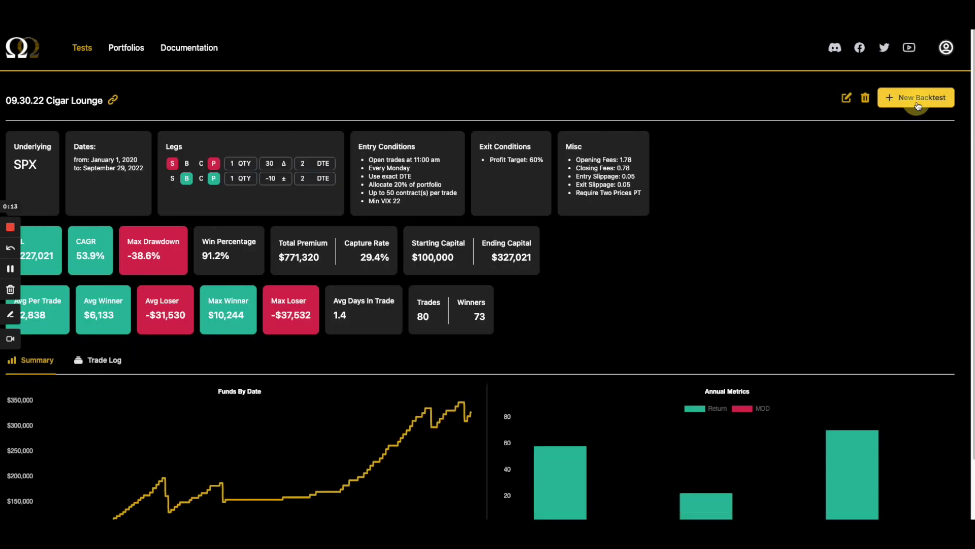
left_click(922, 99)
left_click(539, 270)
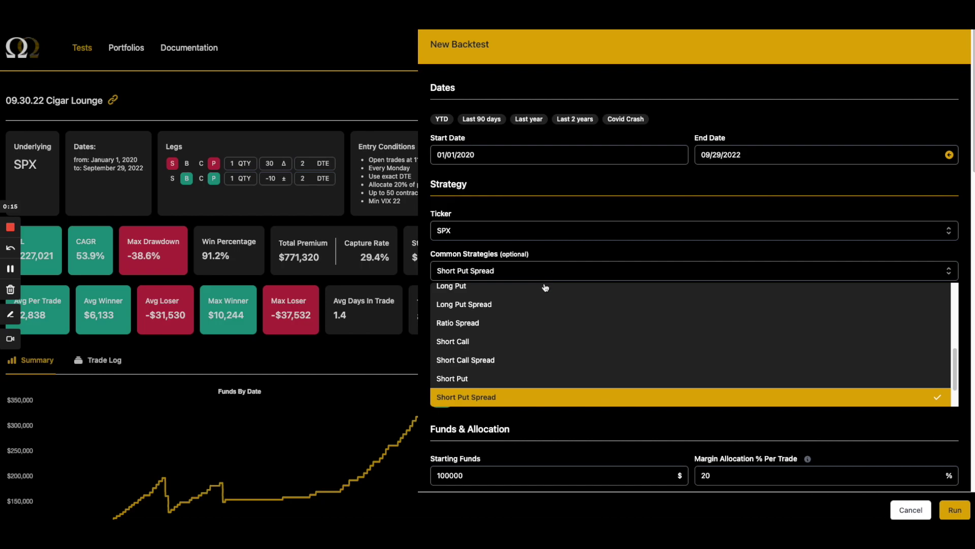
scroll(561, 351, "down", 2)
scroll(561, 349, "up", 8)
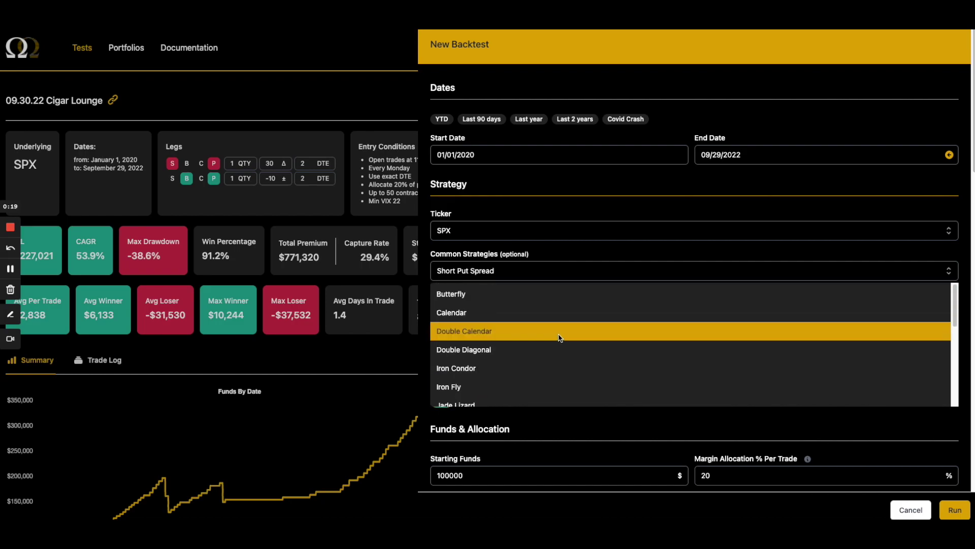
Step: Try the Double Calendar and Double Diagonal common strategies in the new backtest form, and close the form without running it
left_click(559, 335)
left_click(549, 279)
left_click(538, 386)
left_click(537, 277)
left_click(490, 344)
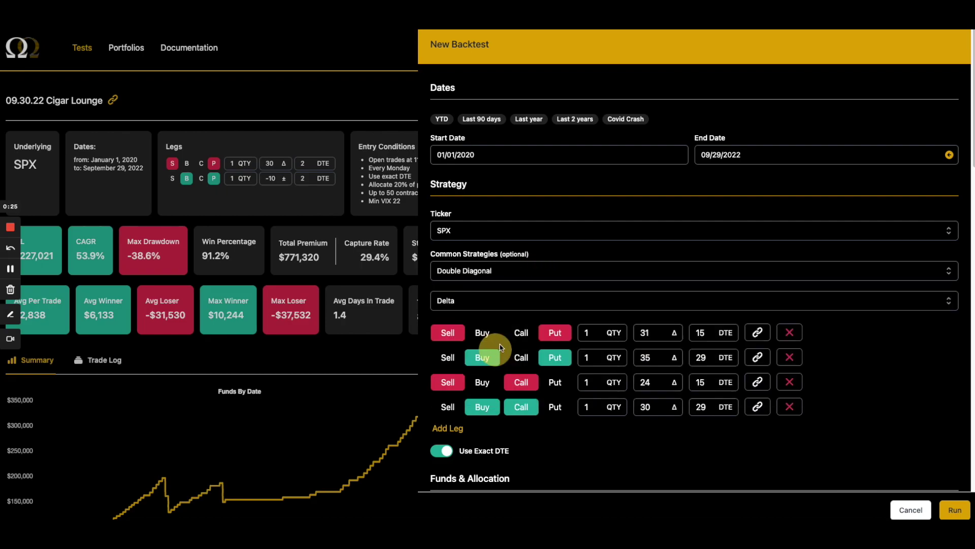
left_click(525, 270)
scroll(524, 326, "down", 4)
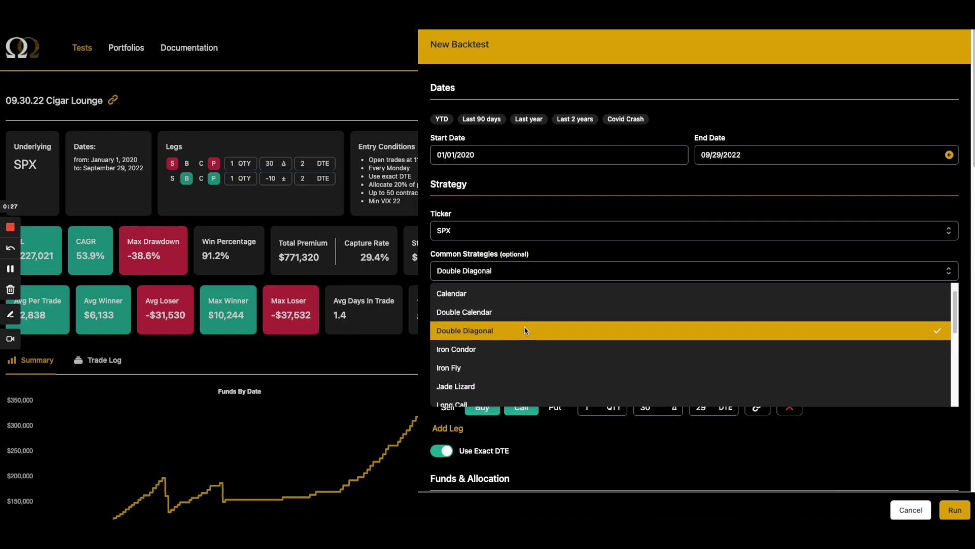
scroll(516, 349, "up", 5)
left_click(324, 99)
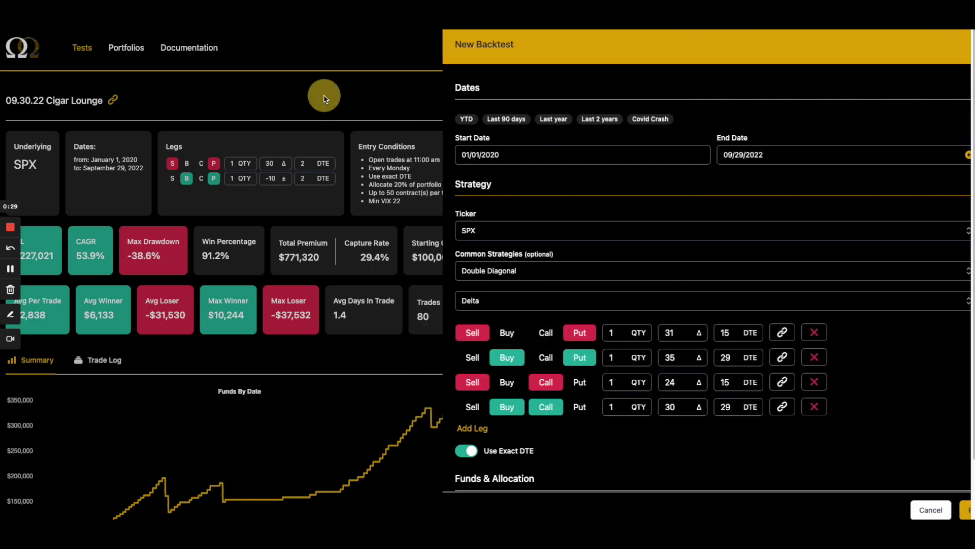
Step: Return to the saved tests list, try adding a leg to the short put spread in a new backtest, and cancel the form
left_click(32, 51)
left_click(817, 97)
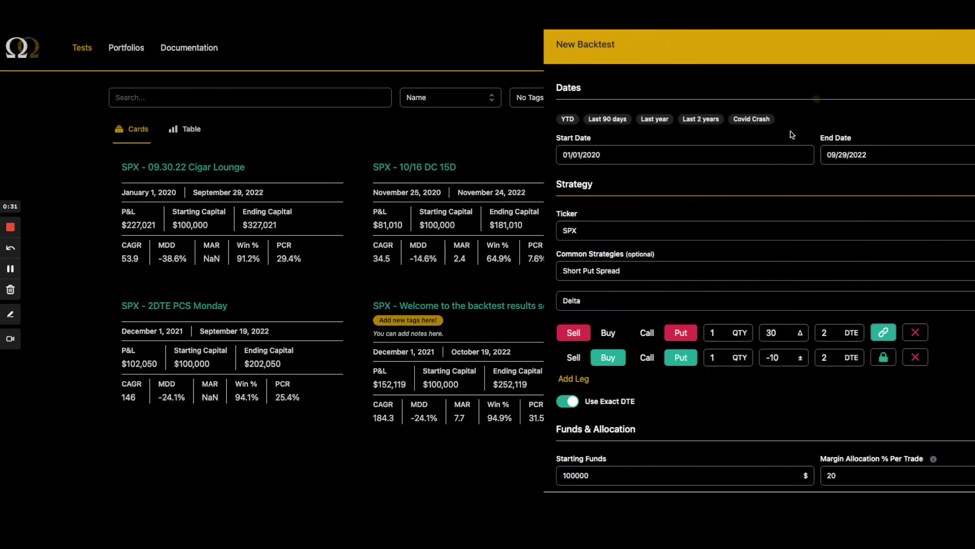
left_click(459, 382)
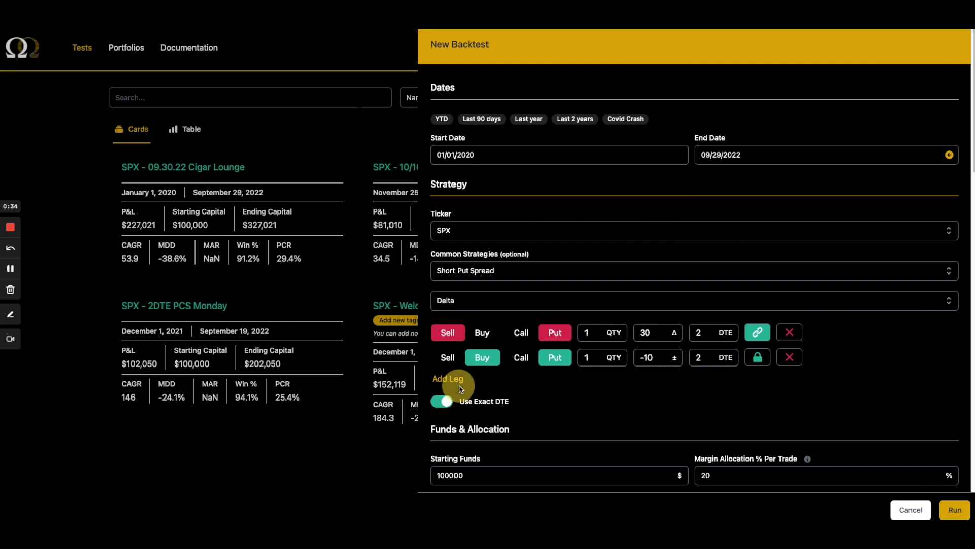
left_click(909, 511)
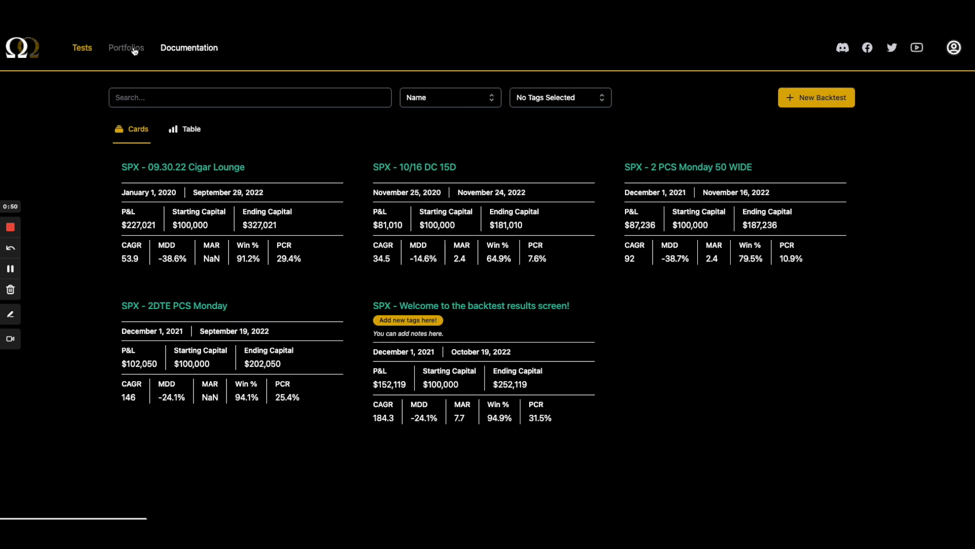
Step: In a new backtest based on 2 PCS Monday 50 WIDE, add two put legs with the third set to Buy, and remove both again
left_click(751, 211)
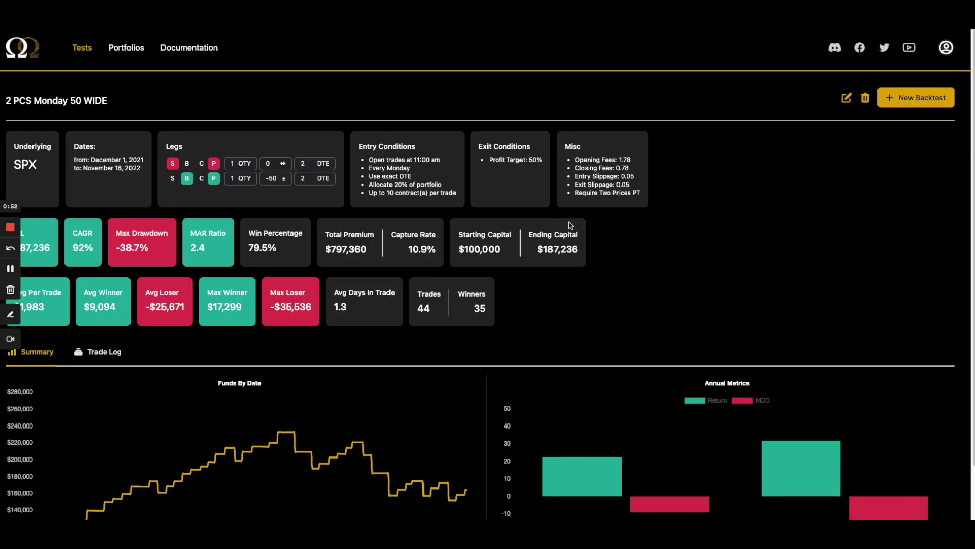
left_click(910, 101)
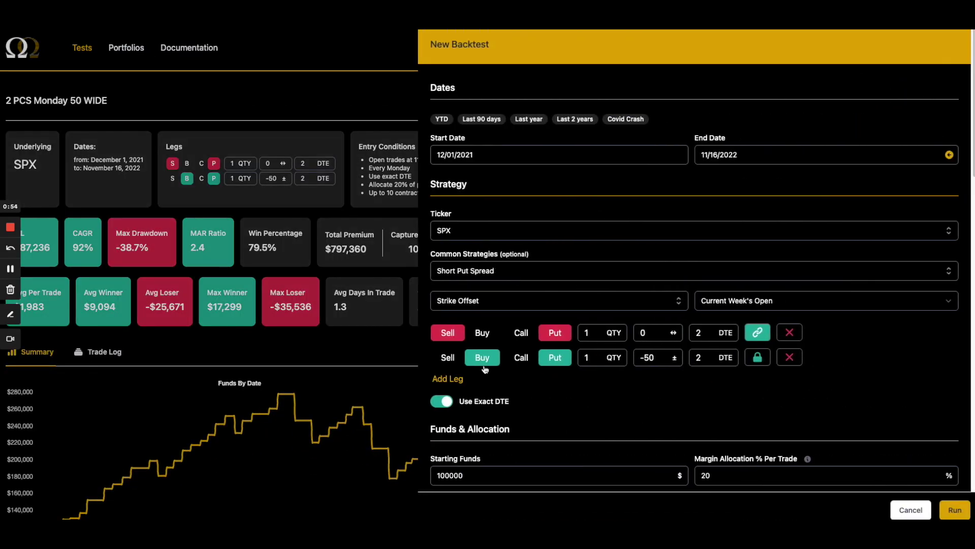
left_click(455, 382)
left_click(450, 402)
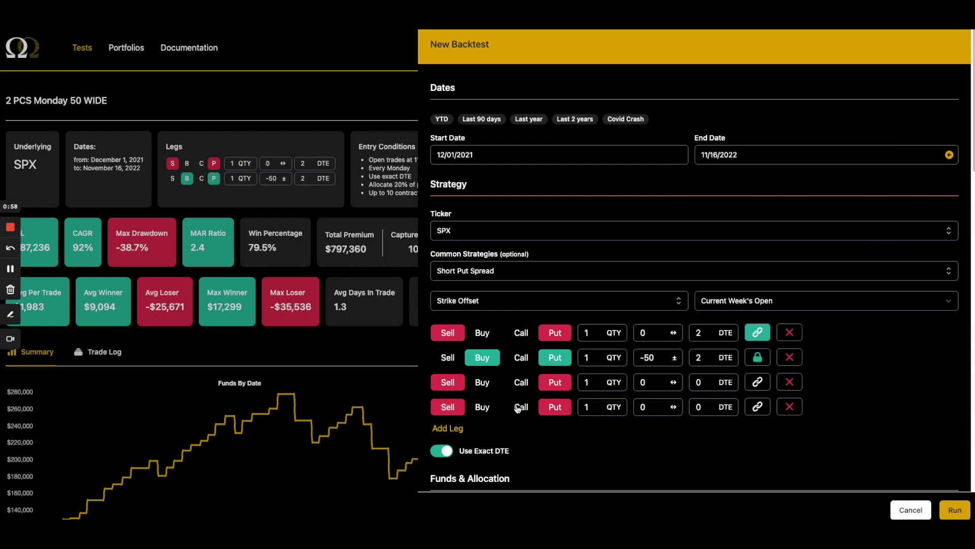
left_click(483, 382)
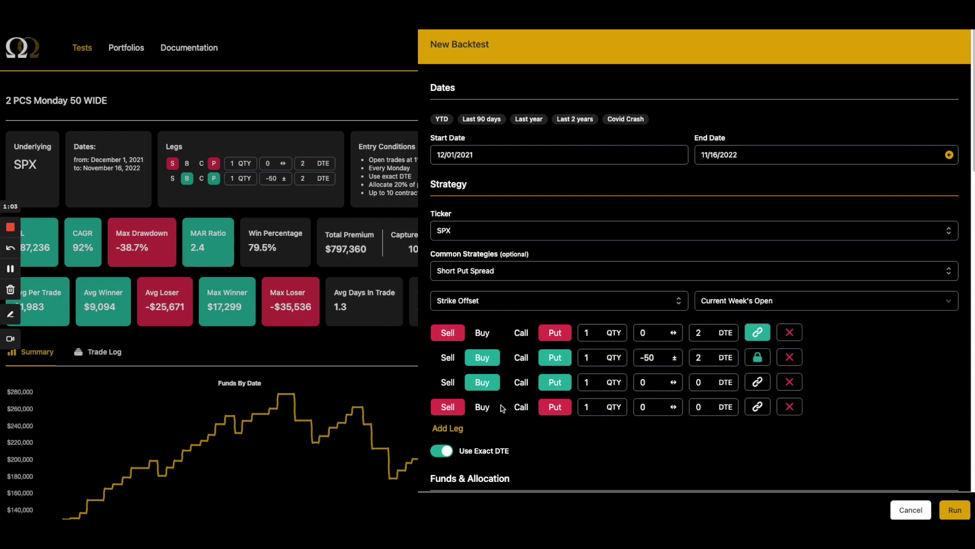
left_click(790, 407)
left_click(790, 382)
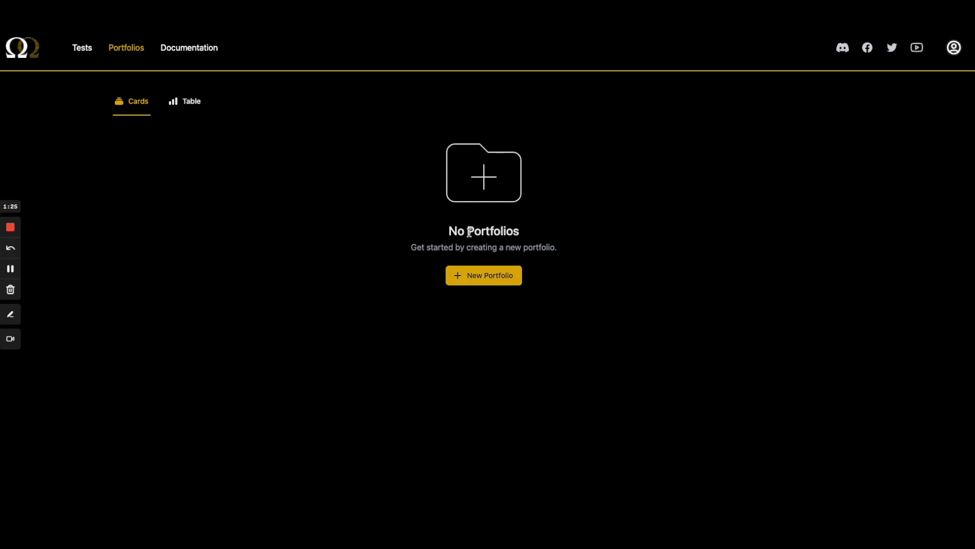
Step: Check the saved tests list and start a new portfolio
left_click(83, 48)
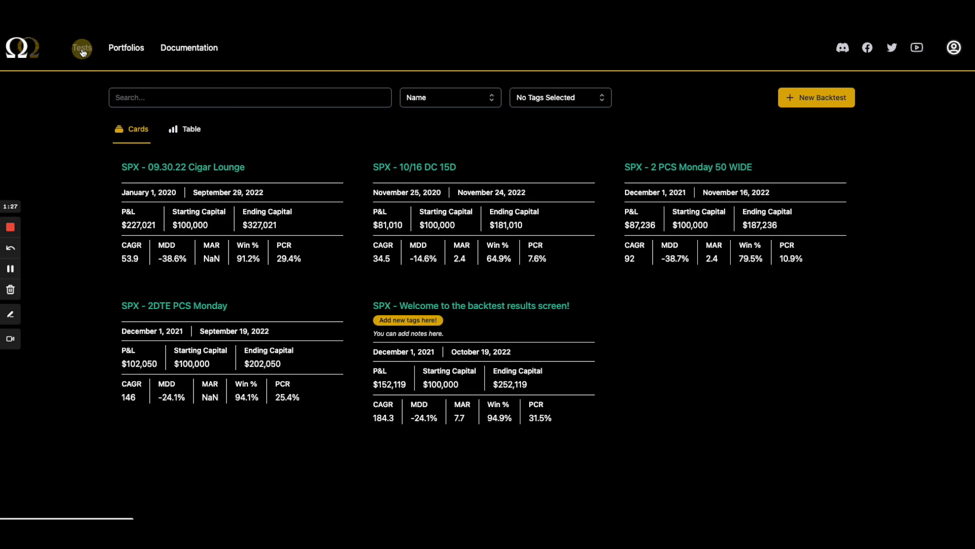
left_click(120, 49)
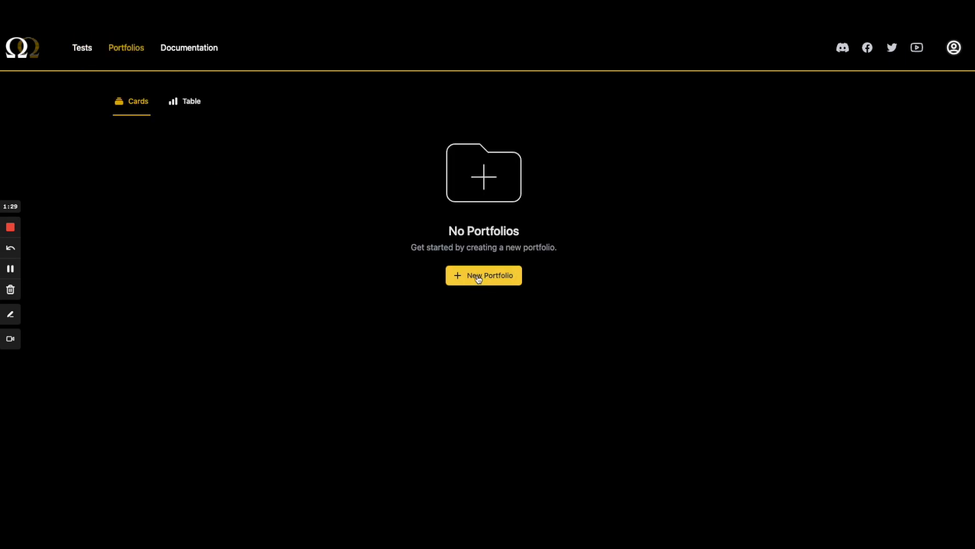
left_click(473, 276)
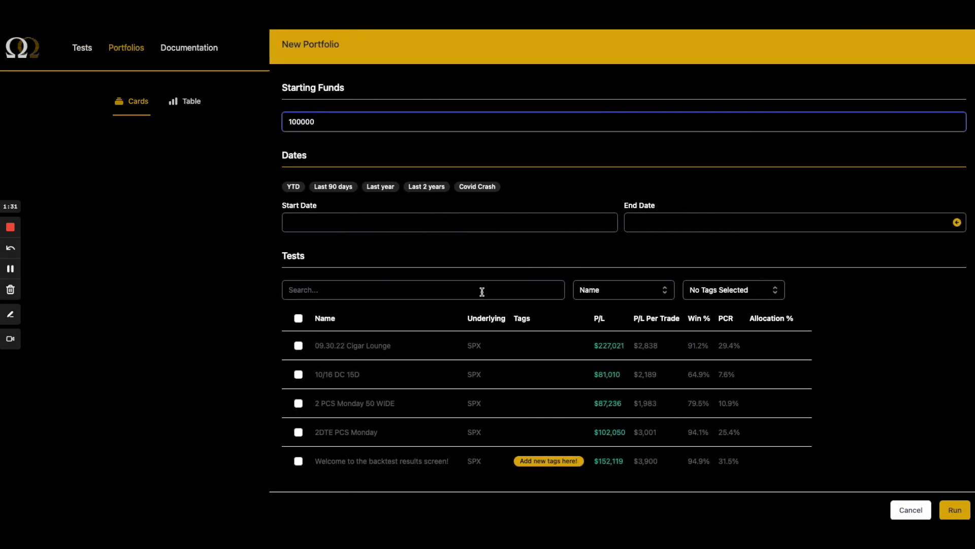
Step: Include the 10/16 DC 15D and 2 PCS Monday 50 WIDE tests in the new portfolio, each with a 50% allocation
left_click(299, 404)
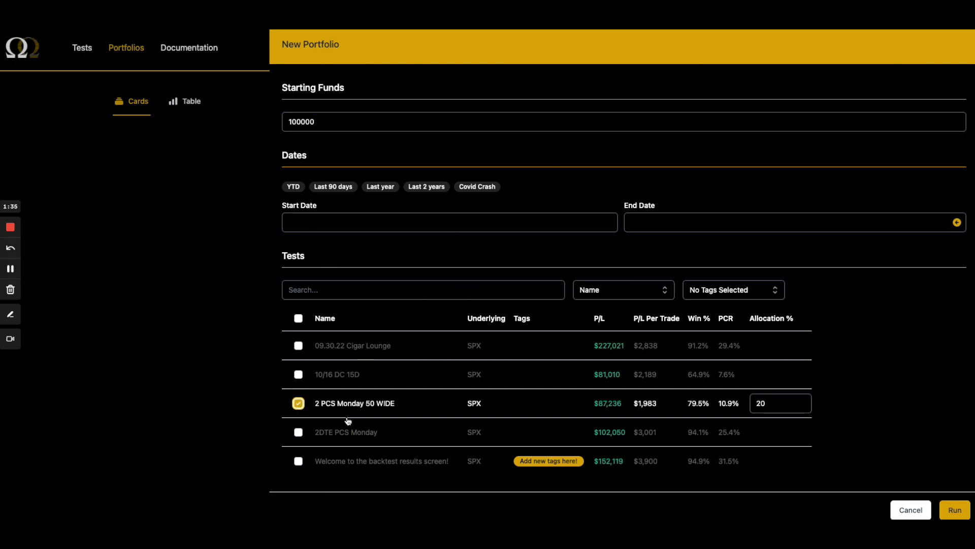
left_click(299, 346)
left_click(299, 375)
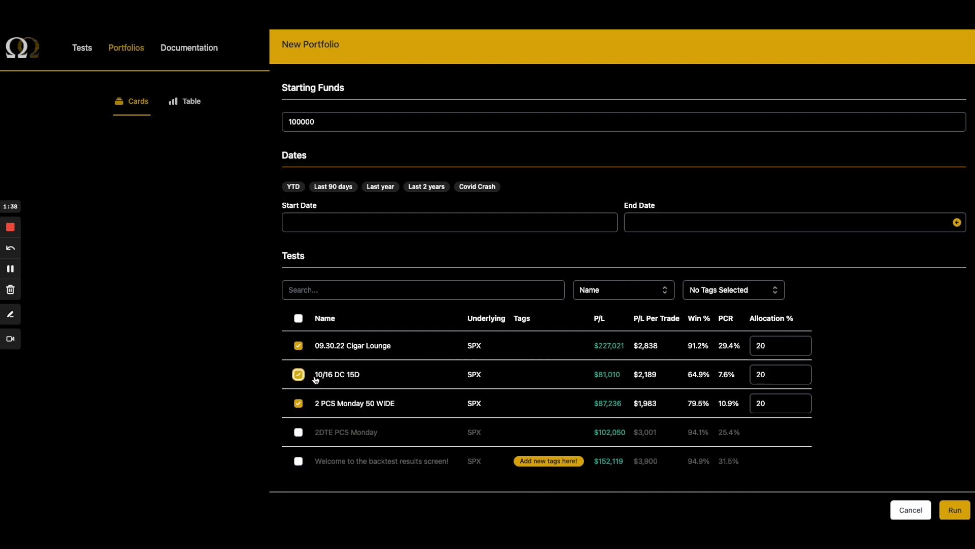
left_click(299, 348)
double_click(761, 375)
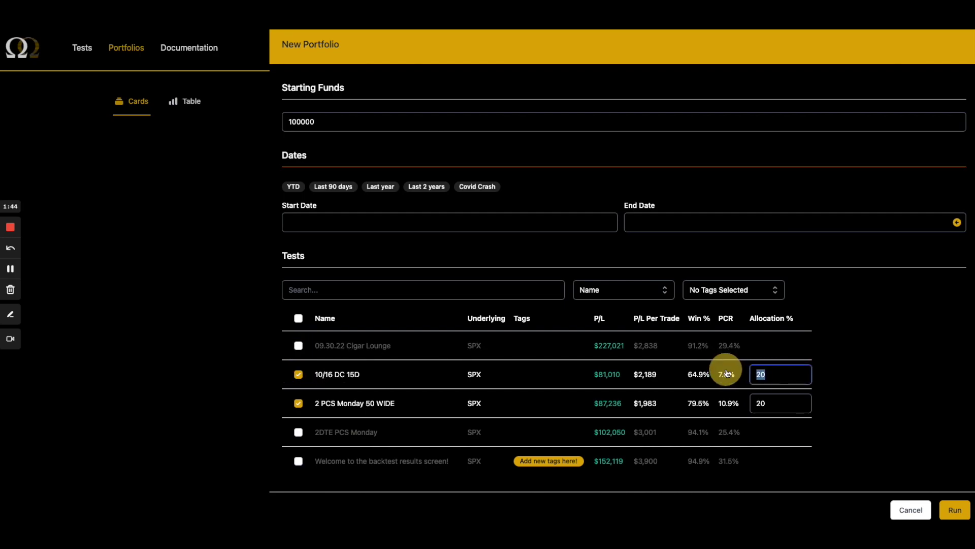
type("50")
double_click(772, 407)
type("50")
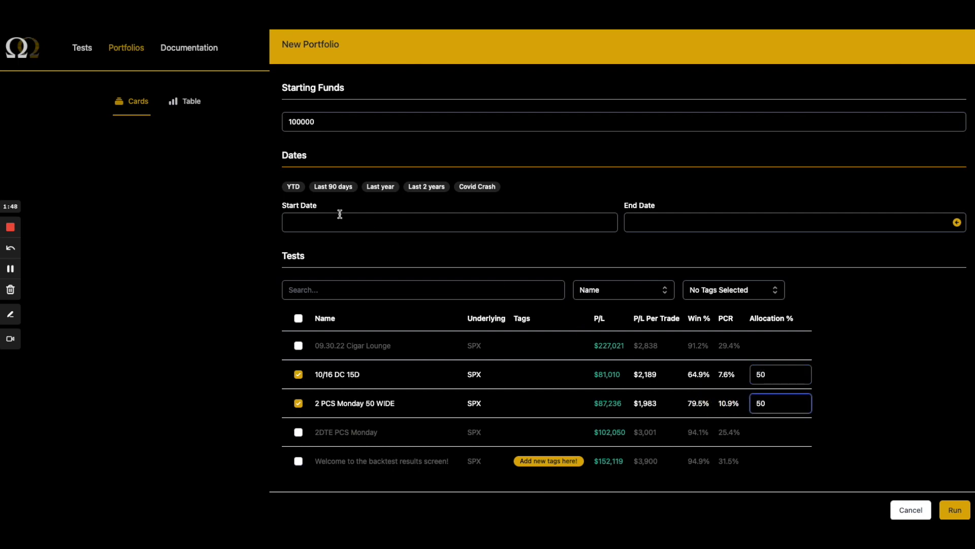
Step: Set the portfolio dates to year to date, run it, and inspect the peak of the daily net liquidity chart
left_click(293, 186)
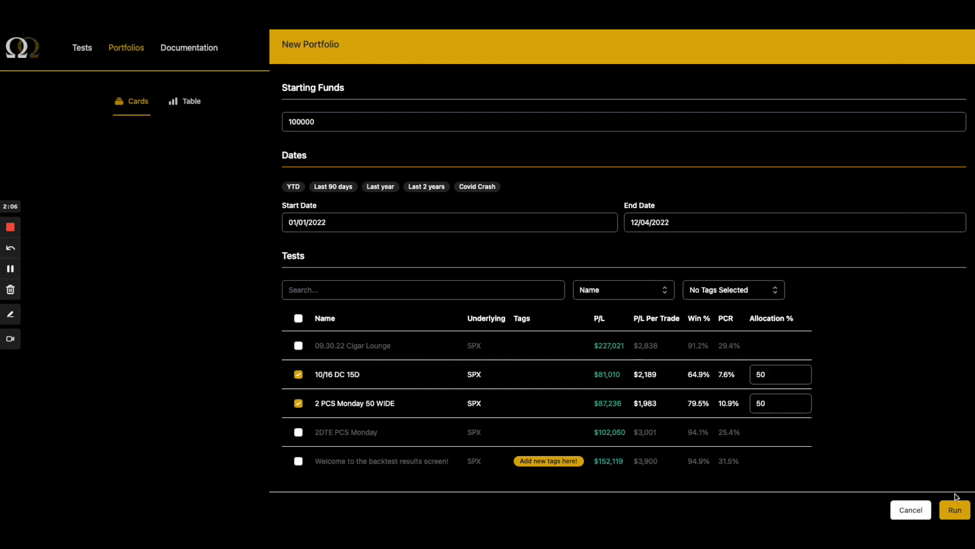
left_click(955, 509)
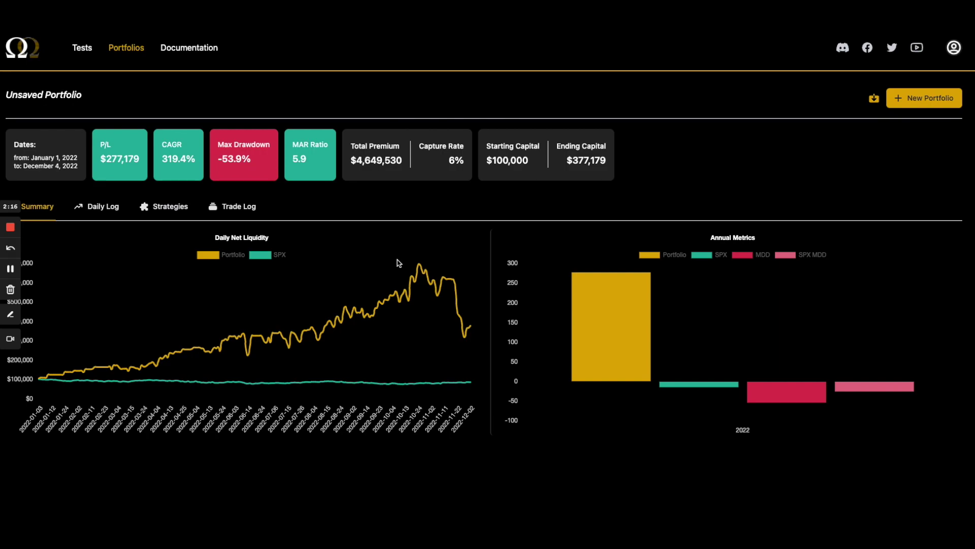
mouse_move(420, 266)
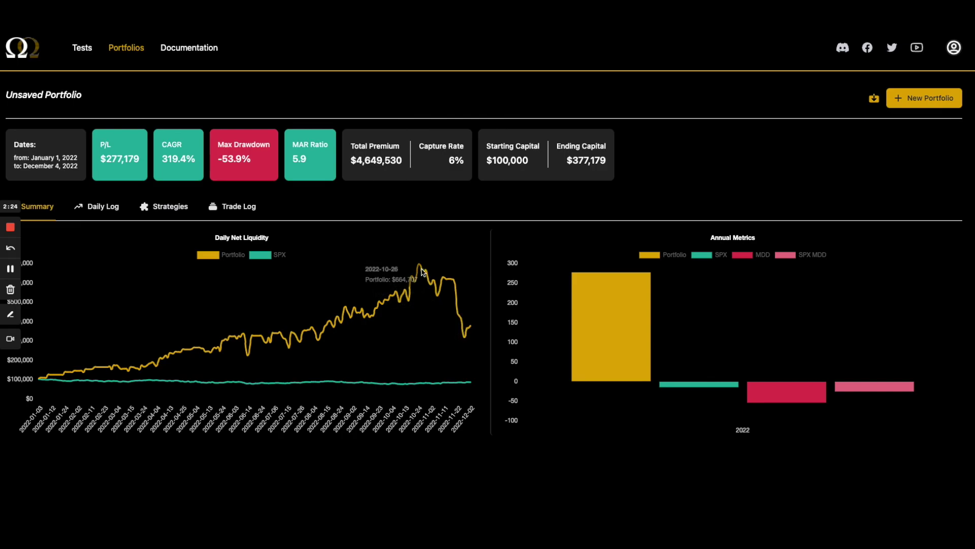
Step: Run a new portfolio with 30% allocated to 10/16 DC 15D and 40% to 2 PCS Monday 50 WIDE
left_click(923, 99)
double_click(762, 374)
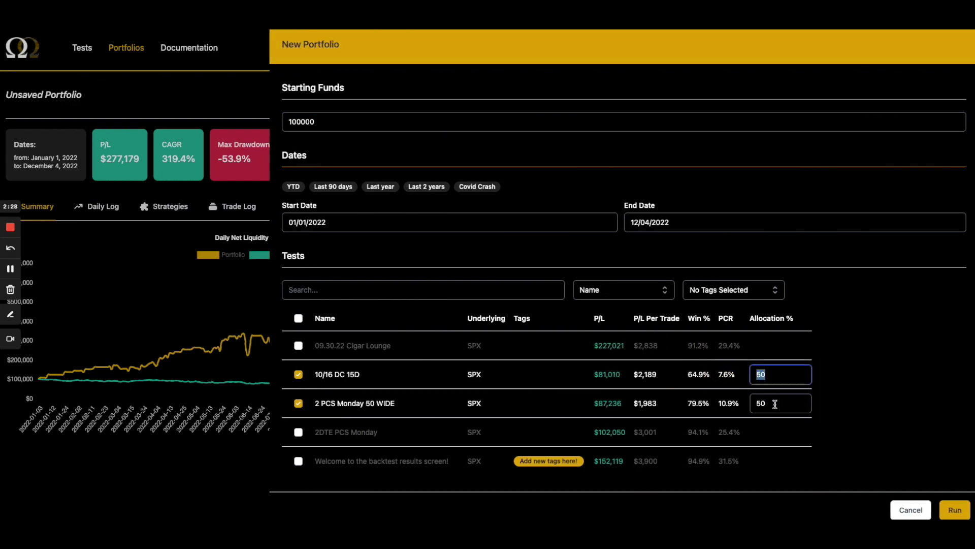
type("20")
double_click(765, 402)
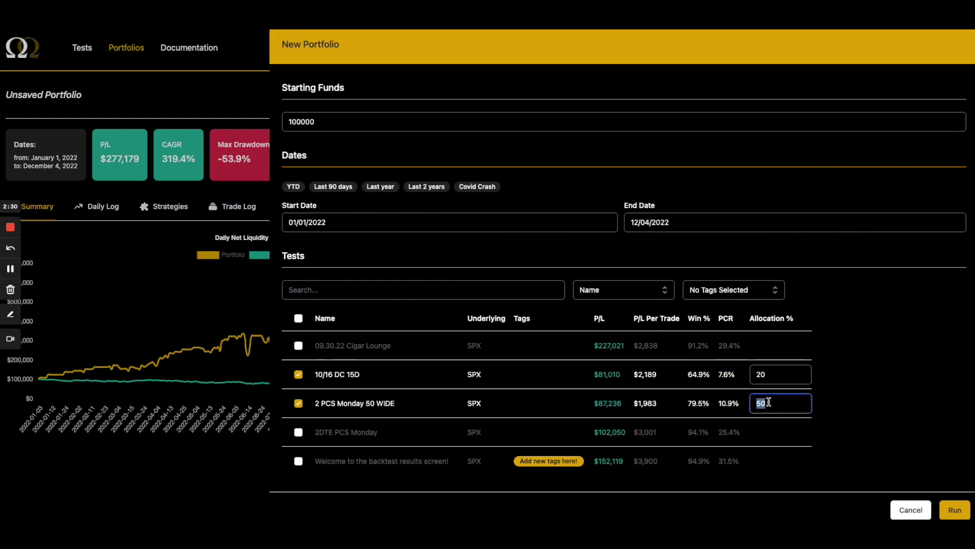
type("40")
double_click(762, 374)
type("30")
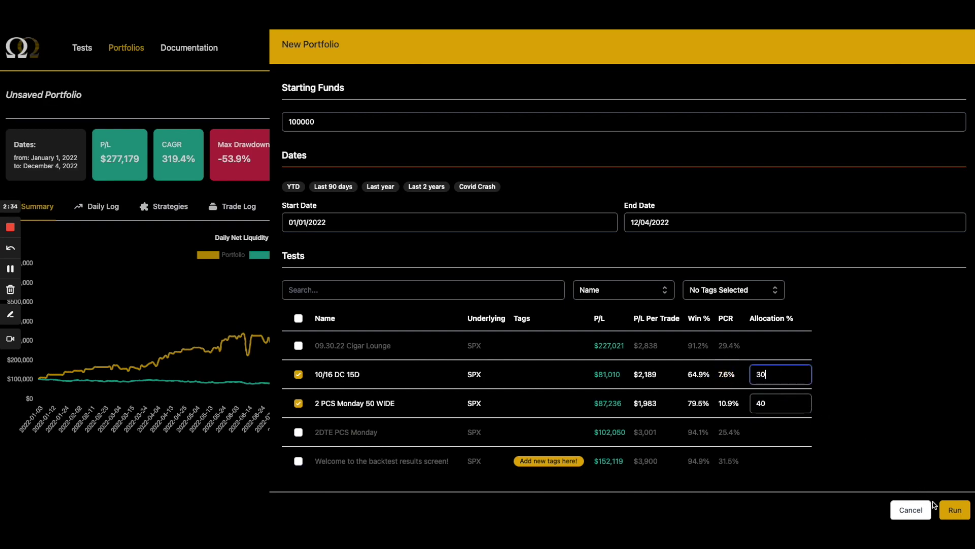
left_click(952, 509)
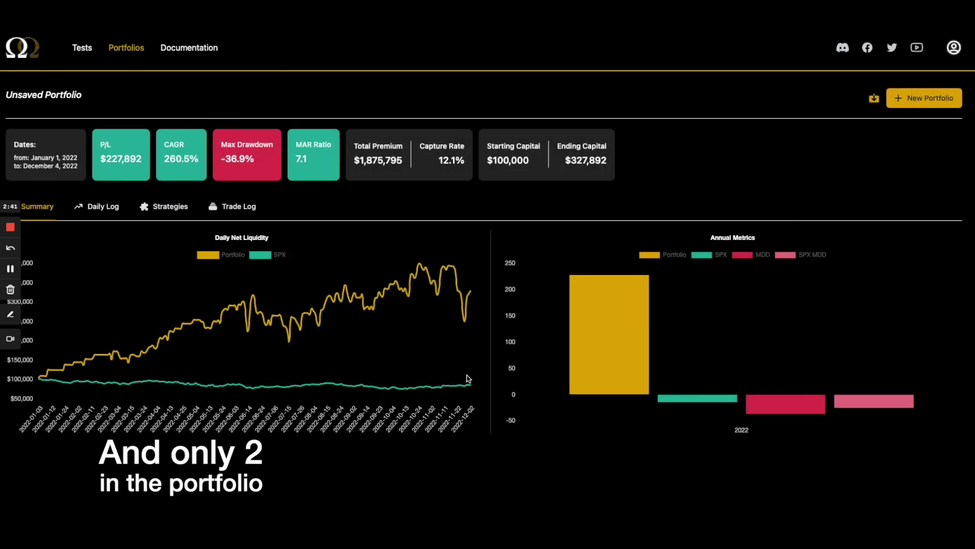
Step: Review the portfolio's daily log, summary charts, trade log and strategies
left_click(106, 208)
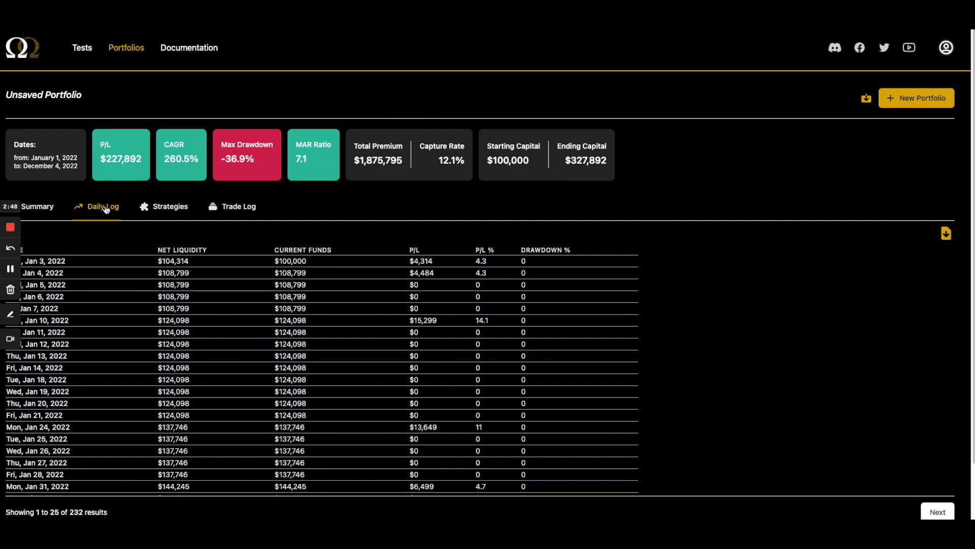
left_click(45, 206)
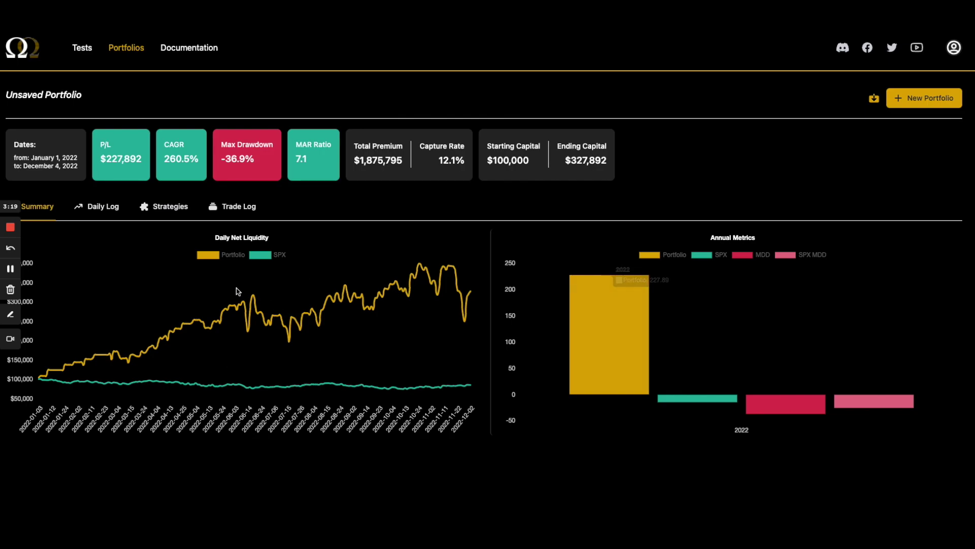
left_click(253, 214)
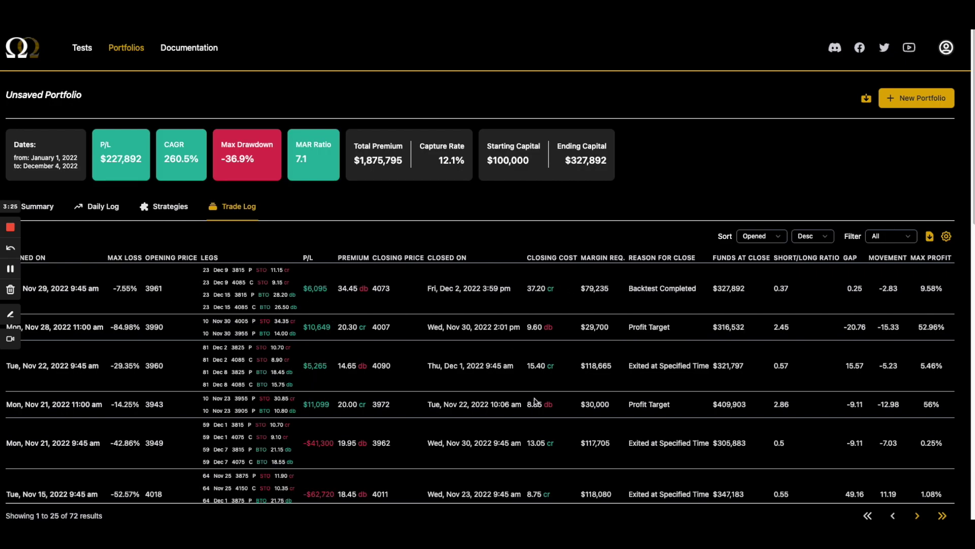
left_click(174, 211)
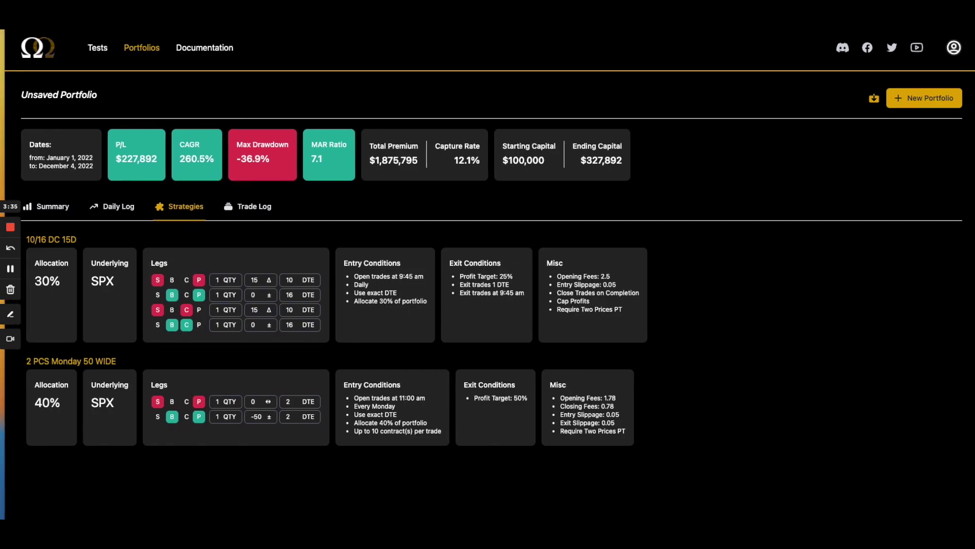
Step: Page through the portfolio's daily log to its last entries
left_click(109, 207)
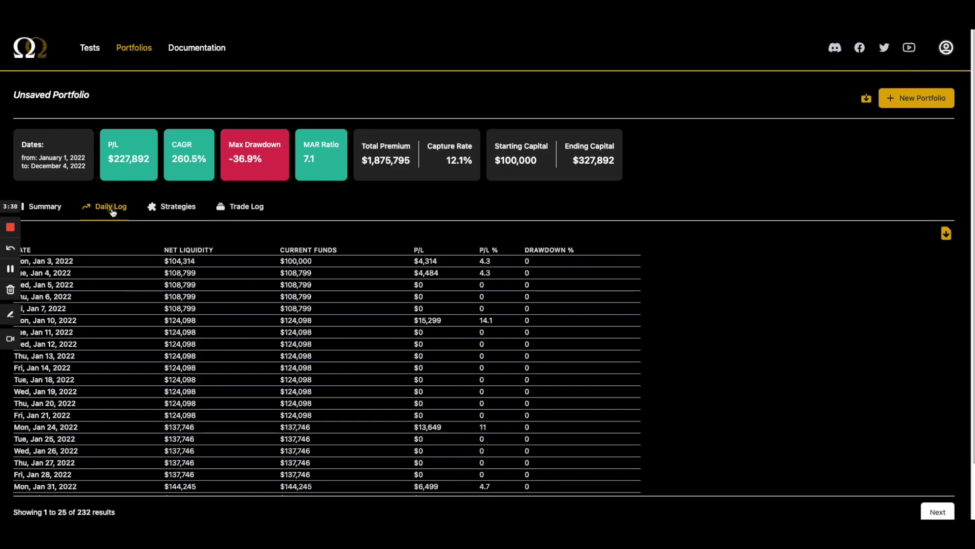
scroll(208, 309, "down", 3)
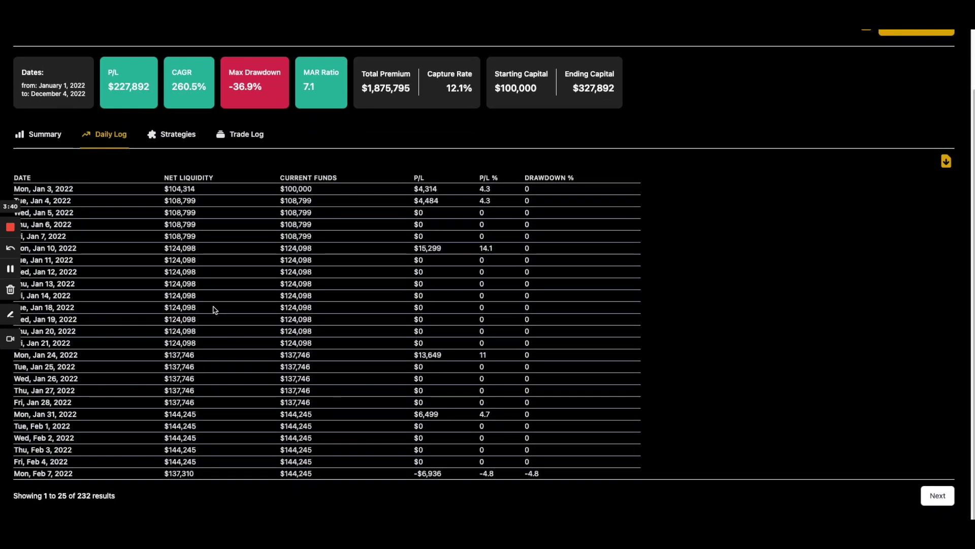
left_click(938, 500)
left_click(938, 500)
left_click(938, 501)
left_click(938, 501)
left_click(938, 500)
left_click(938, 500)
left_click(938, 500)
left_click(938, 500)
left_click(938, 500)
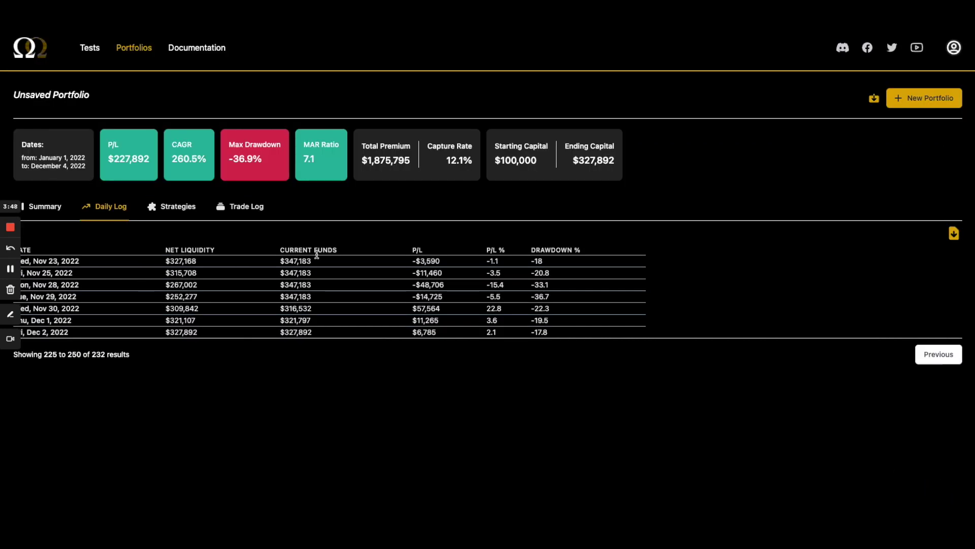
Step: Check the trade log and summary again, look over the new portfolio form's tests and allocations, and cancel the form
left_click(249, 208)
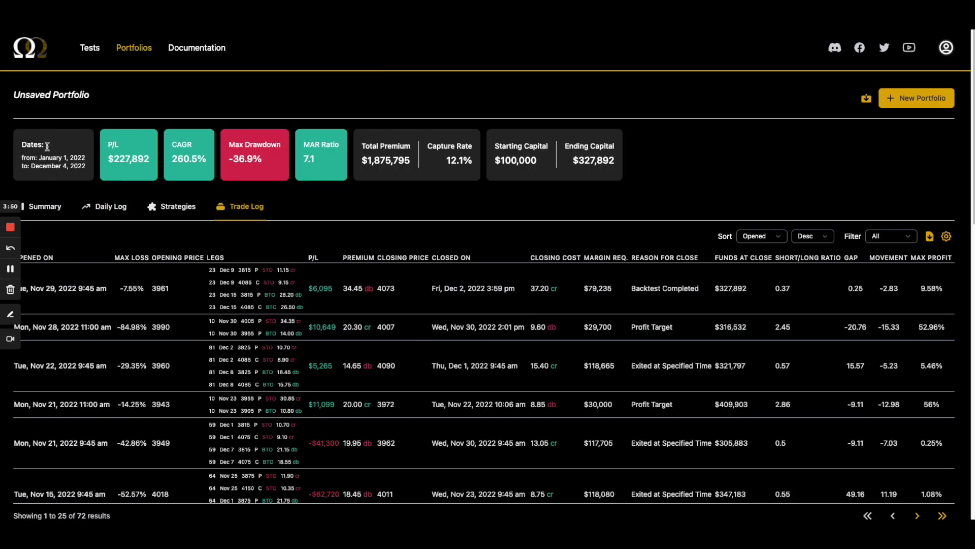
left_click(2, 95)
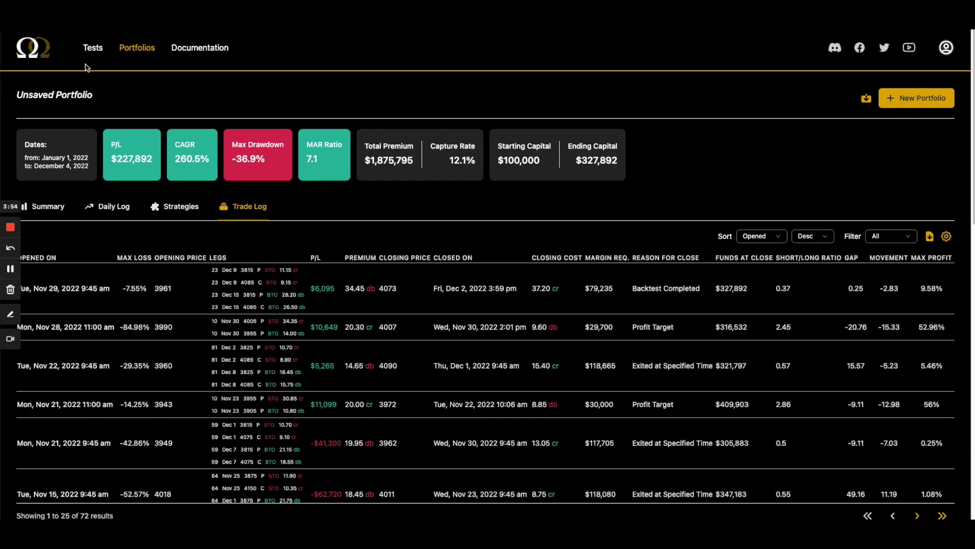
left_click(48, 207)
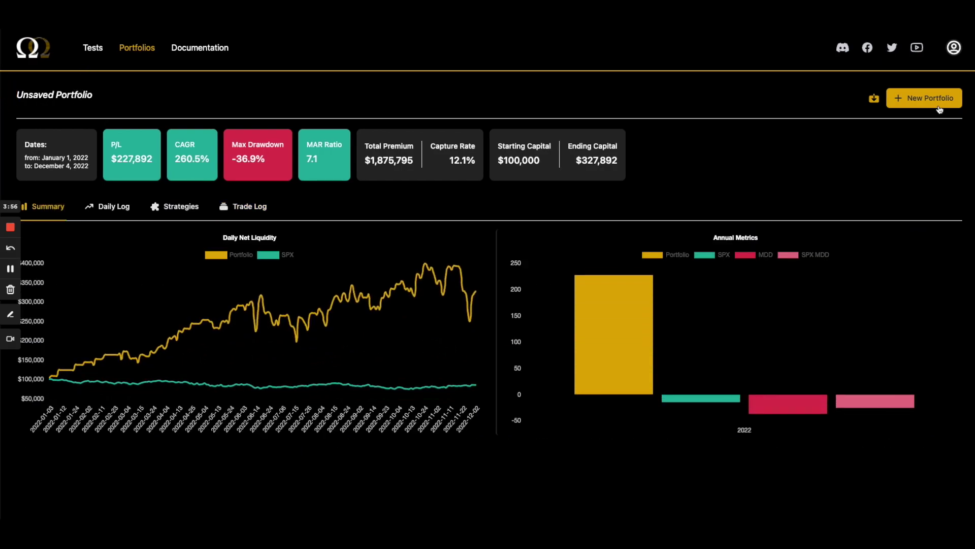
left_click(924, 97)
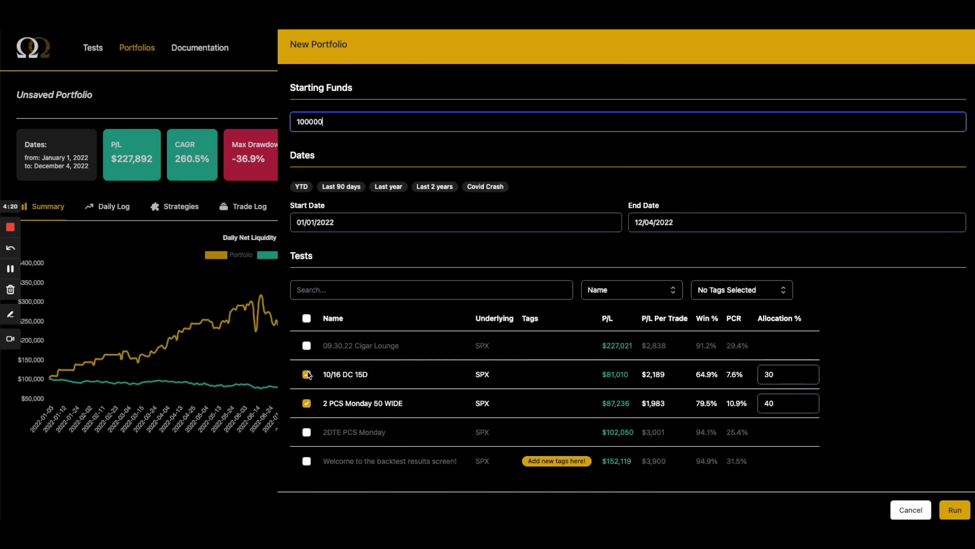
left_click(910, 509)
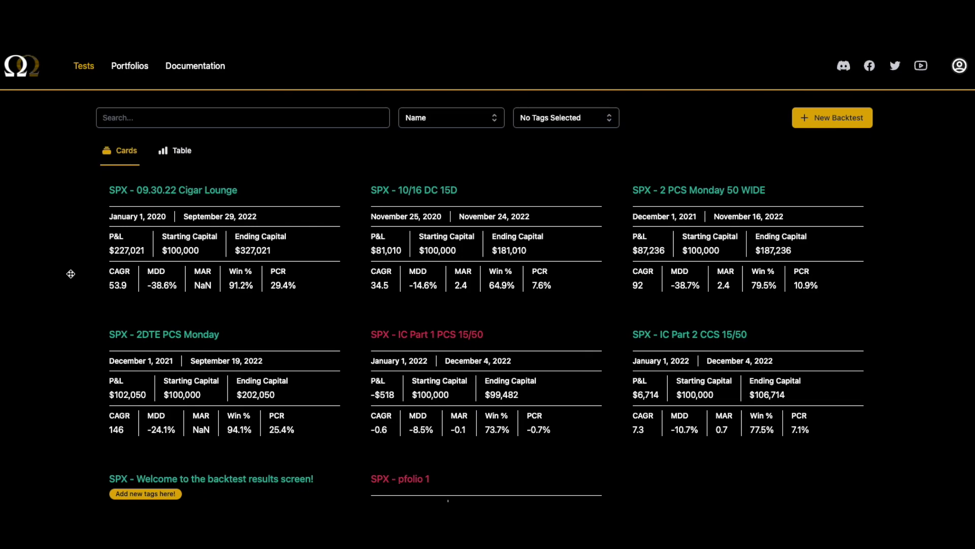
Step: Review the saved IC Part 1 PCS 15/50 and IC Part 2 CCS 15/50 tests, and return to the tests list
scroll(75, 274, "down", 3)
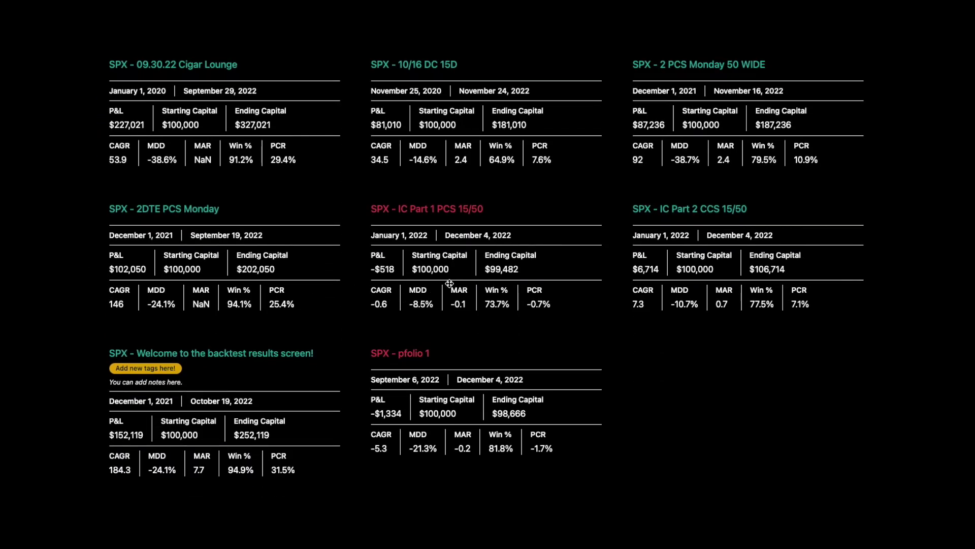
left_click(514, 262)
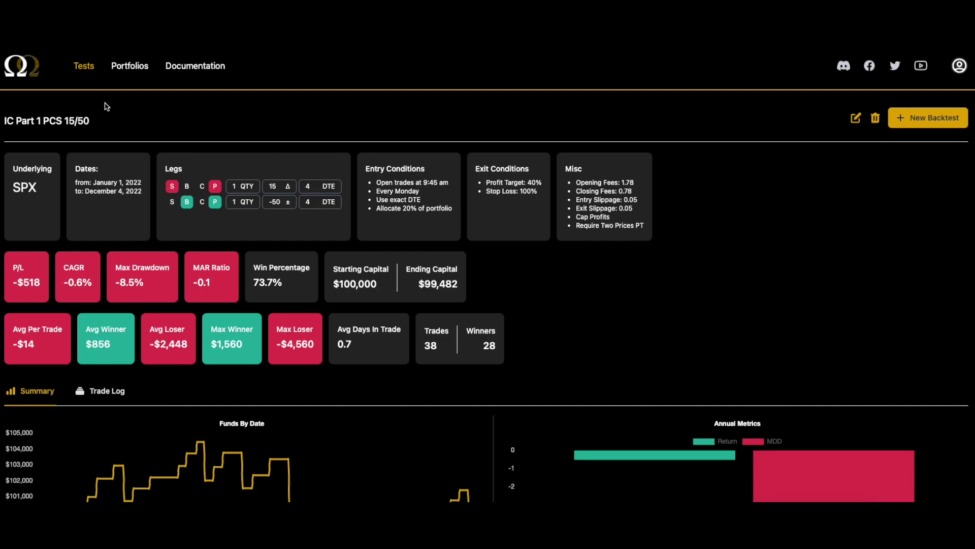
left_click(20, 62)
left_click(691, 286)
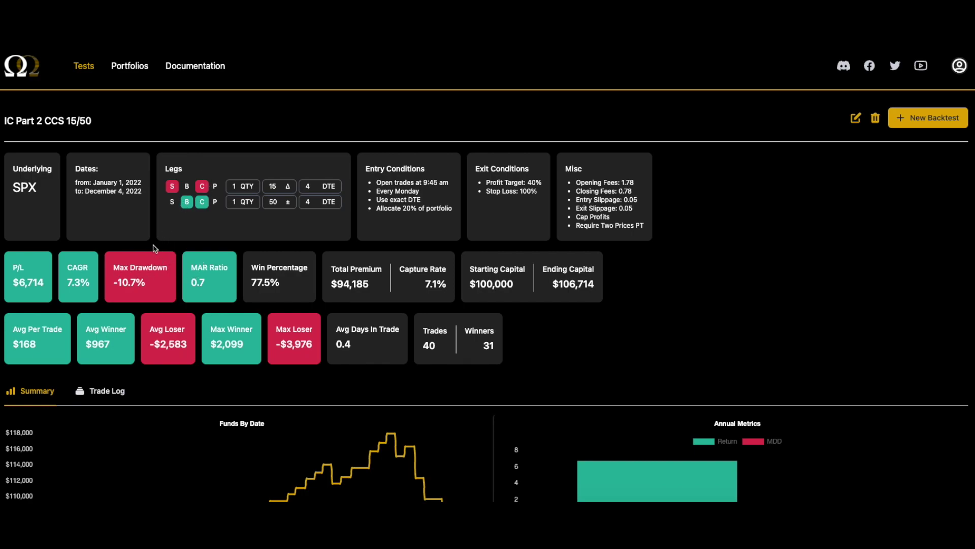
key("alt+Left")
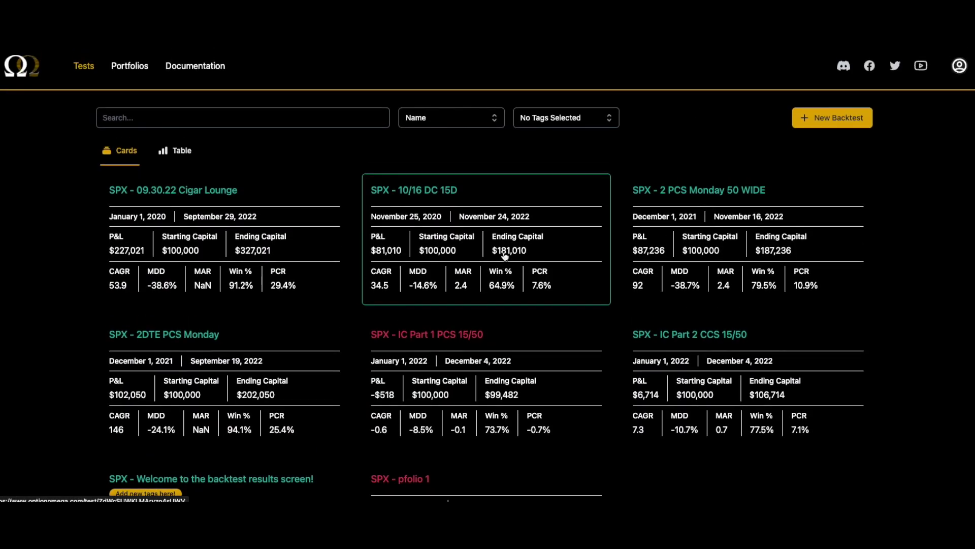
Step: Start a new portfolio that includes IC Part 1 PCS 15/50 and IC Part 2 CCS 15/50 at 20% allocation each
left_click(129, 66)
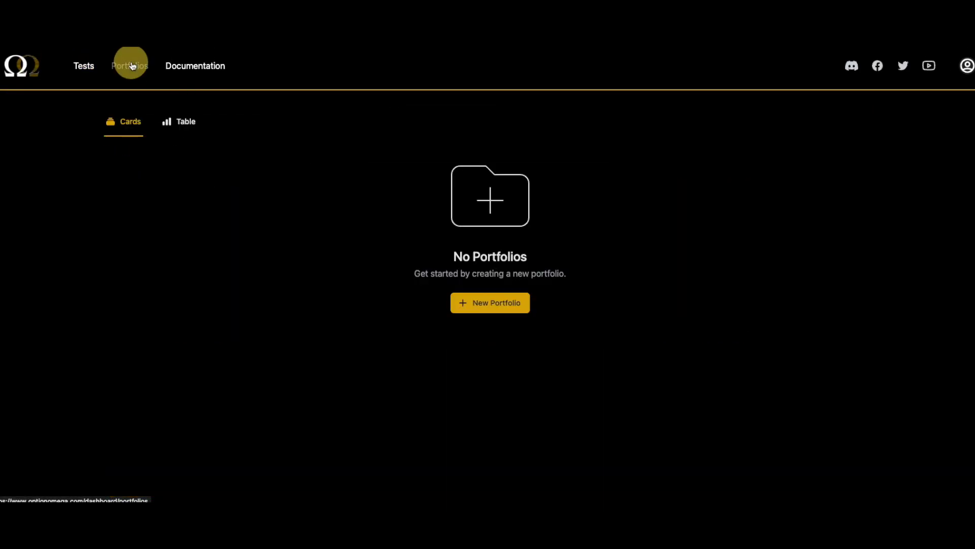
left_click(483, 304)
scroll(384, 355, "down", 3)
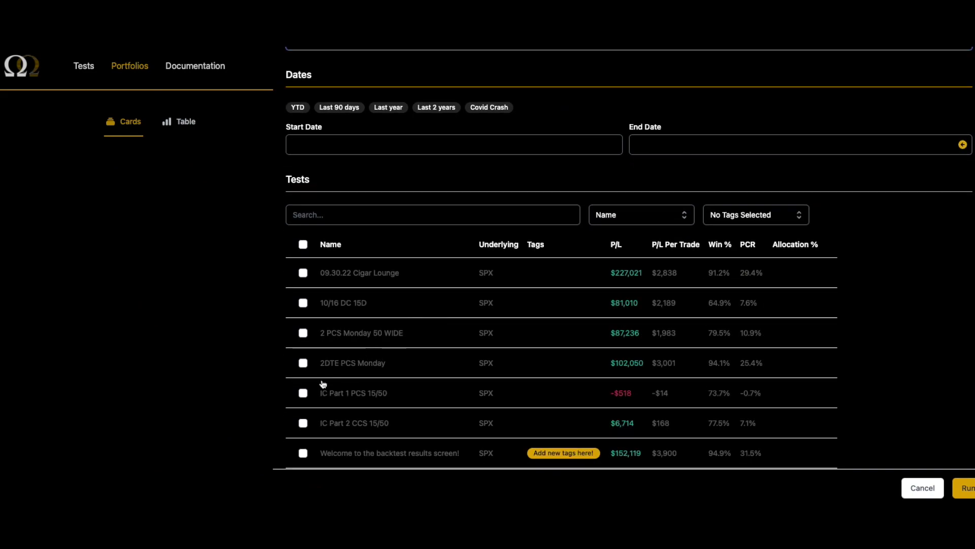
left_click(303, 393)
left_click(303, 423)
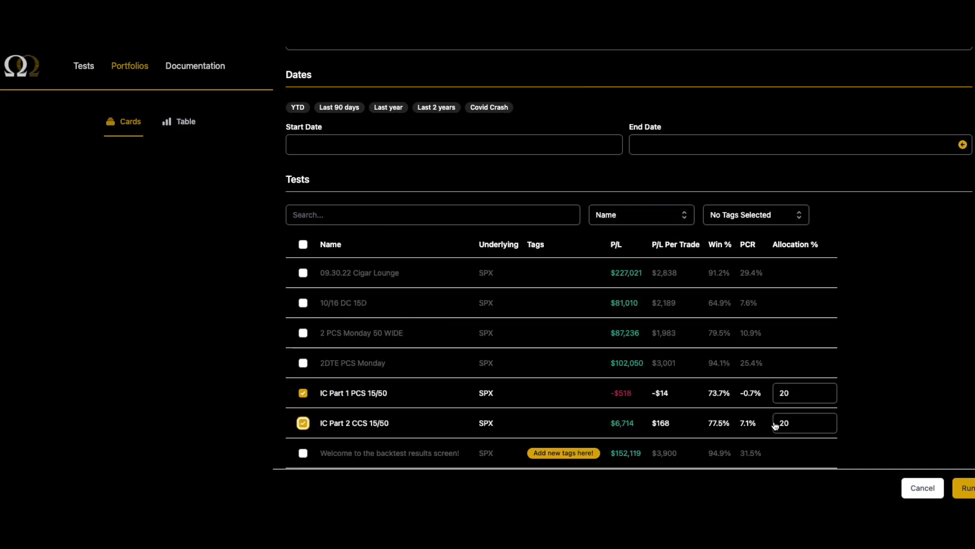
Step: Set the iron condor portfolio's dates to the last 90 days and run it
left_click(964, 487)
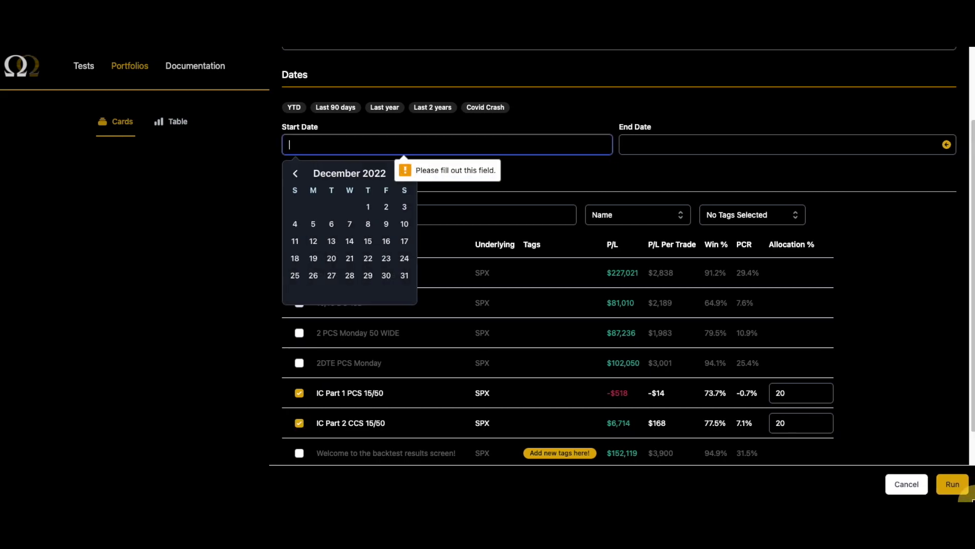
left_click(294, 108)
left_click(335, 109)
left_click(953, 483)
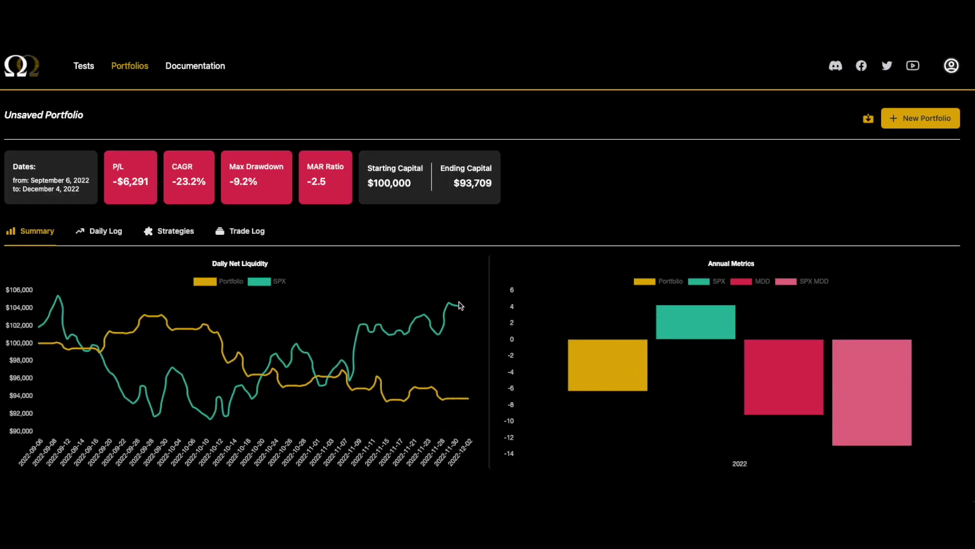
Step: Rerun the iron condor portfolio with its dates set to year to date
left_click(895, 121)
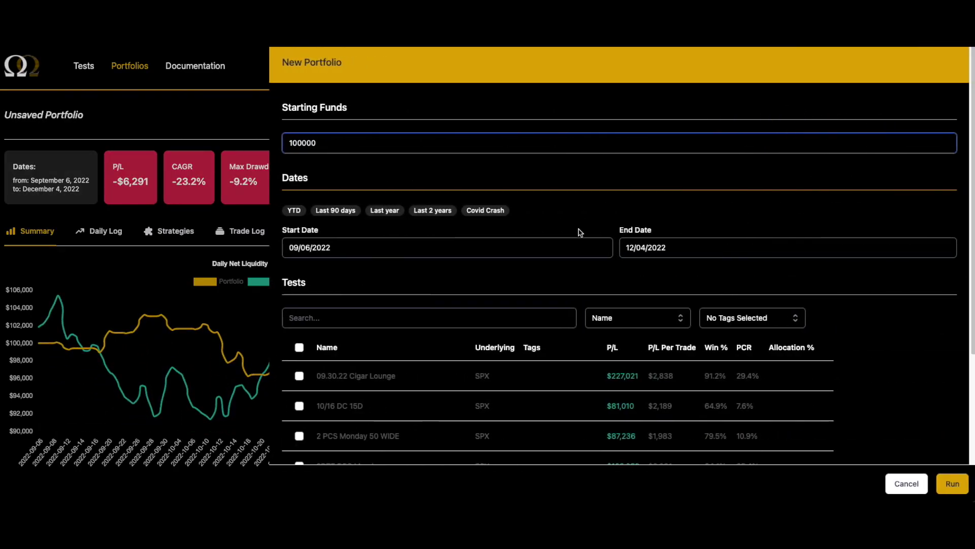
left_click(297, 211)
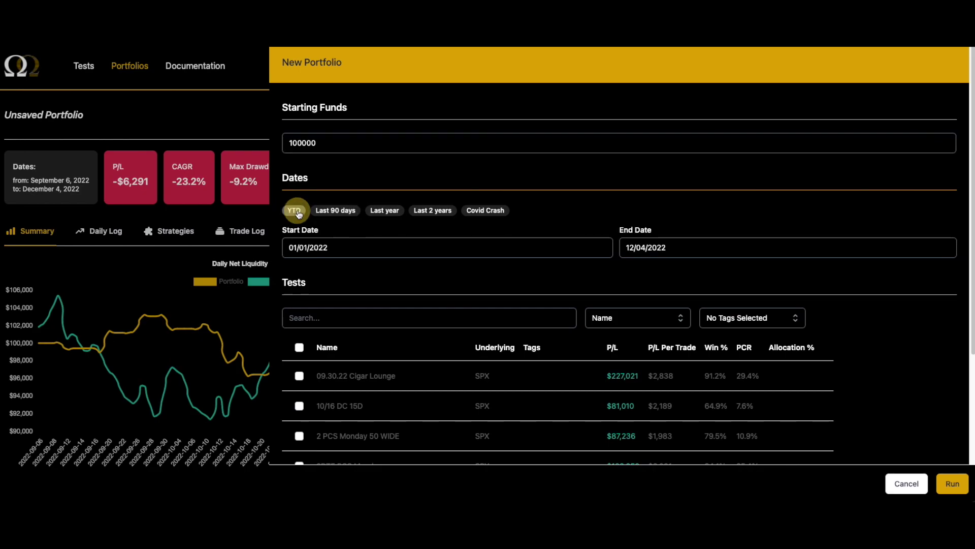
left_click(952, 485)
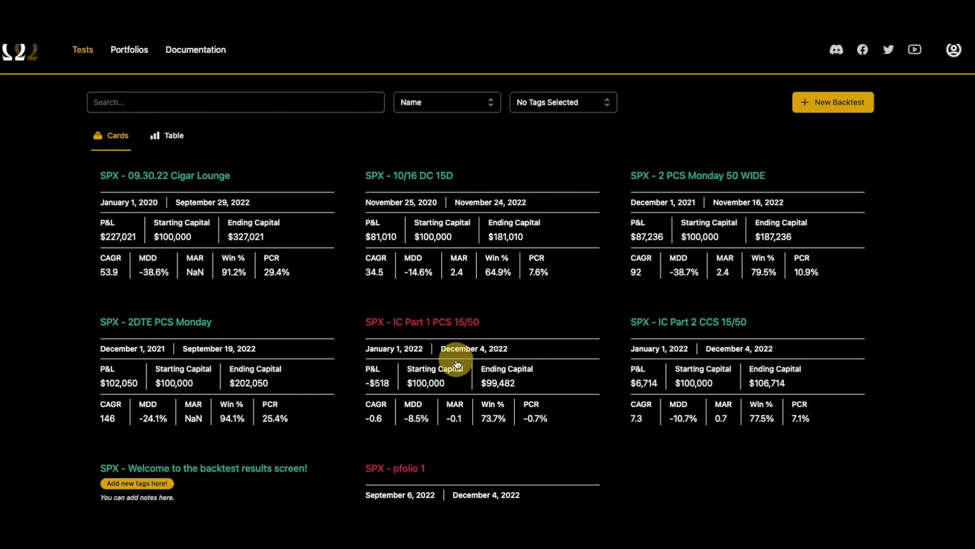
Step: Open the saved IC Part 1 PCS 15/50 test, review its trade log and return to its summary
left_click(456, 363)
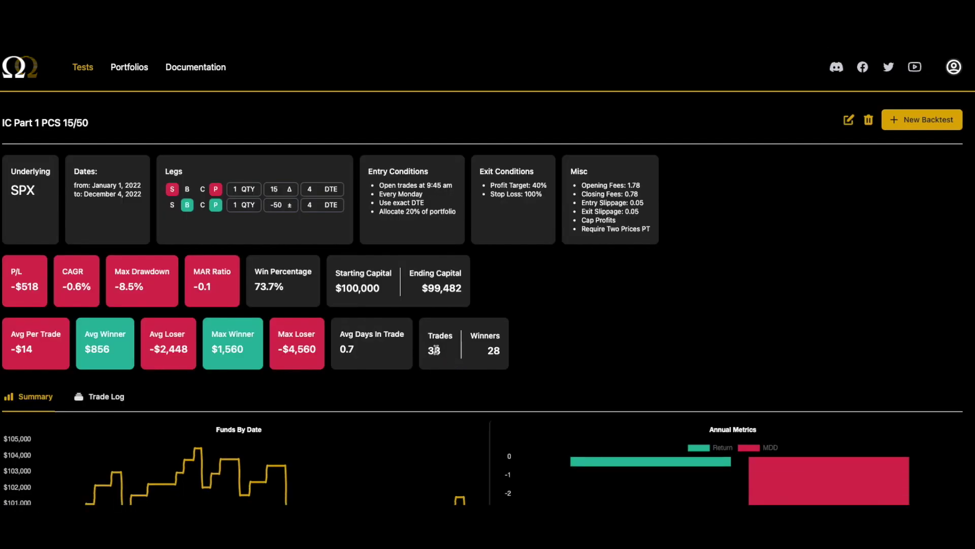
scroll(274, 393, "down", 3)
left_click(113, 264)
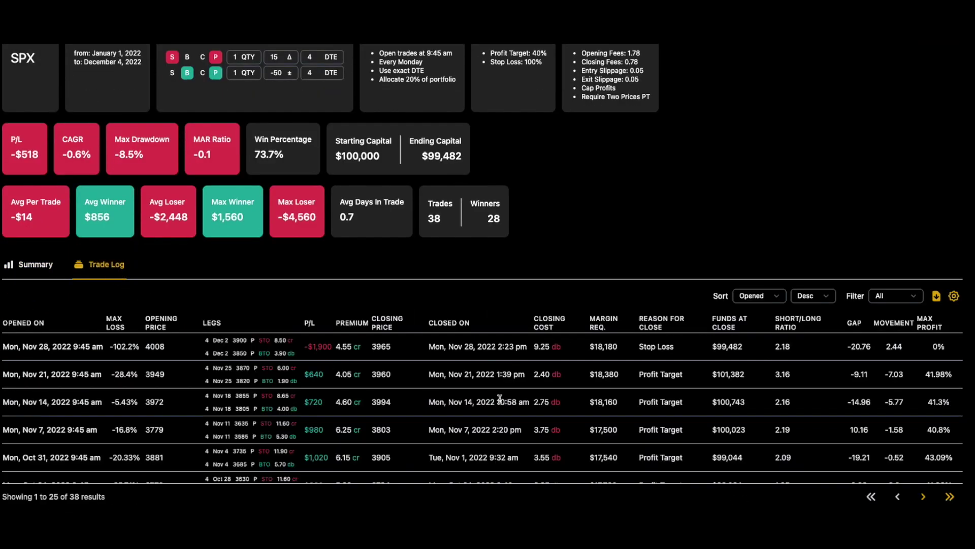
scroll(518, 384, "down", 5)
scroll(550, 372, "down", 5)
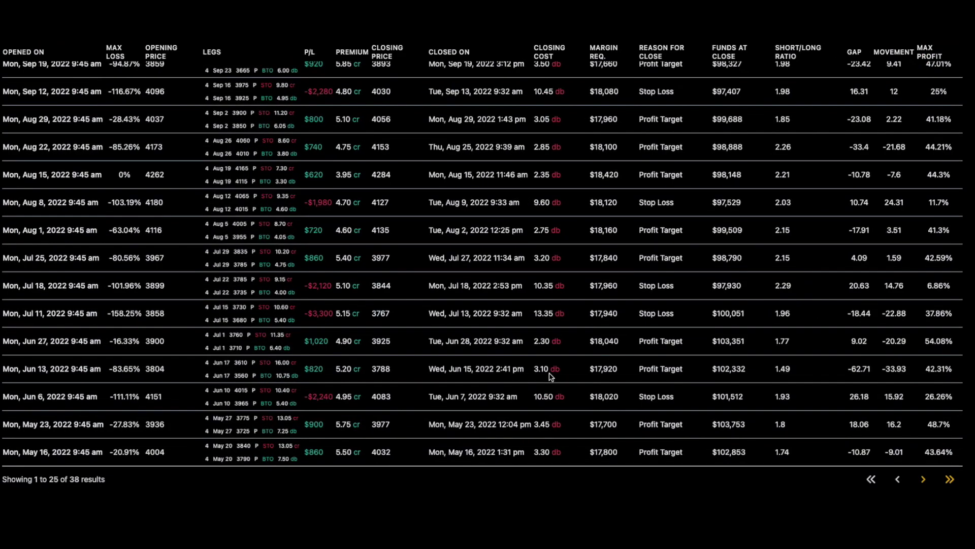
scroll(528, 393, "up", 10)
left_click(38, 396)
Step: Start a new backtest from IC Part 1 PCS 15/50 and clear its profit target and stop loss
left_click(899, 124)
scroll(631, 329, "down", 10)
scroll(630, 325, "up", 5)
scroll(630, 328, "down", 5)
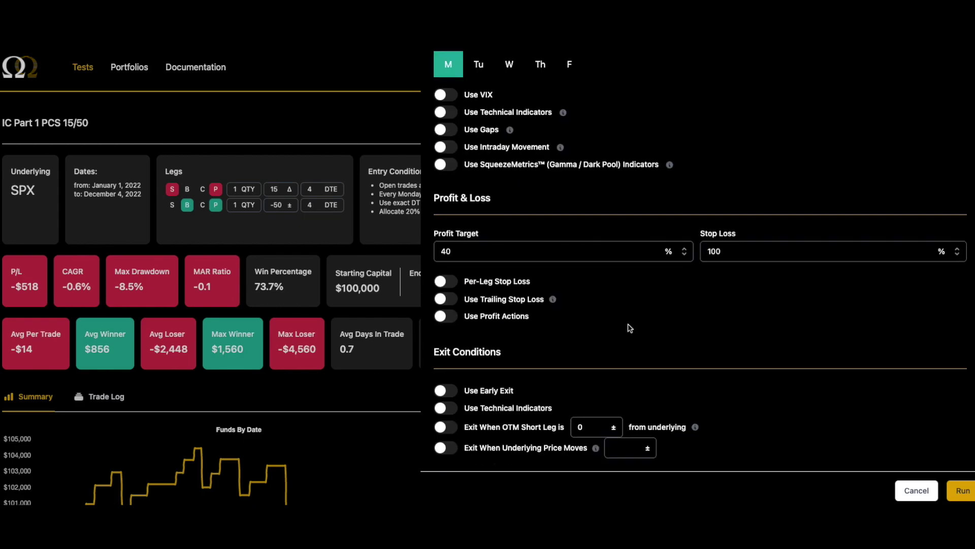
double_click(516, 251)
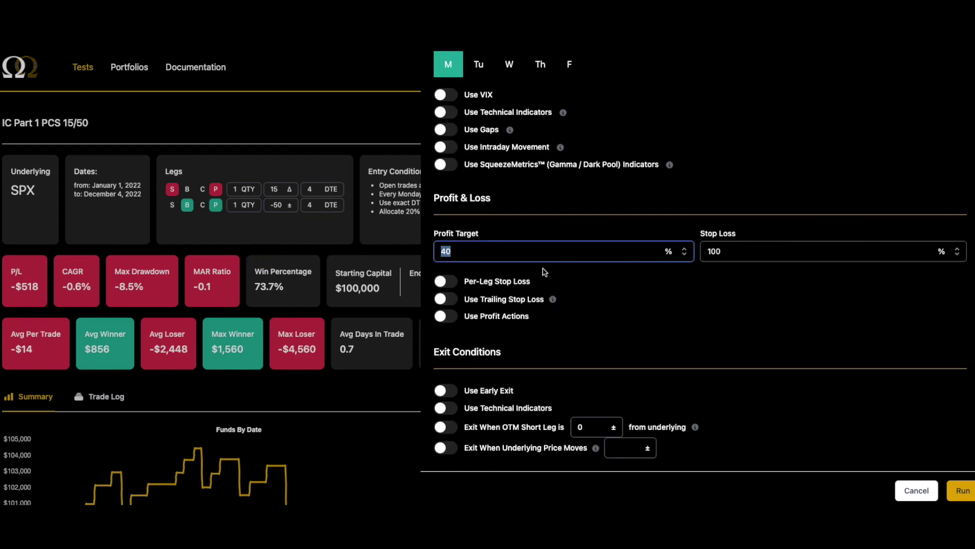
type("\\")
left_click(722, 250)
double_click(722, 250)
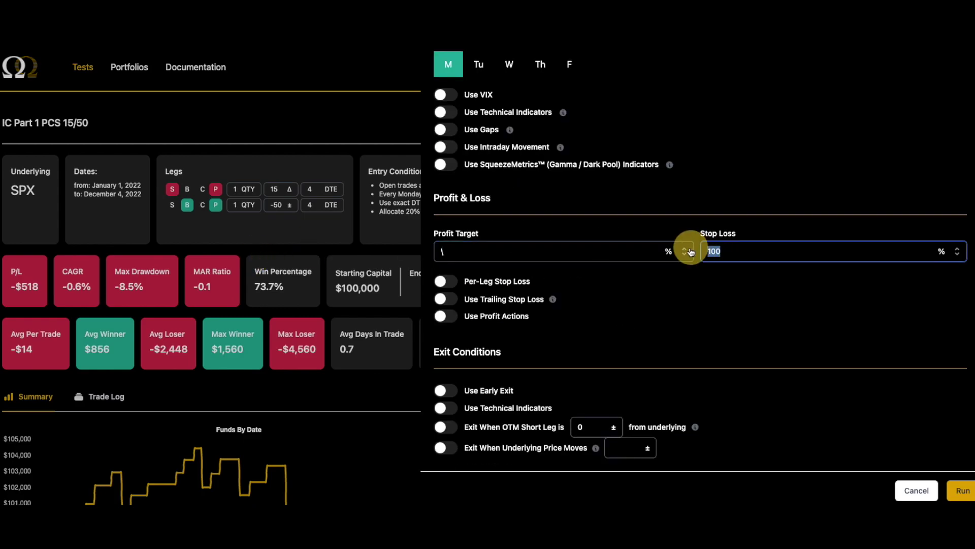
key("BackSpace")
left_click(498, 257)
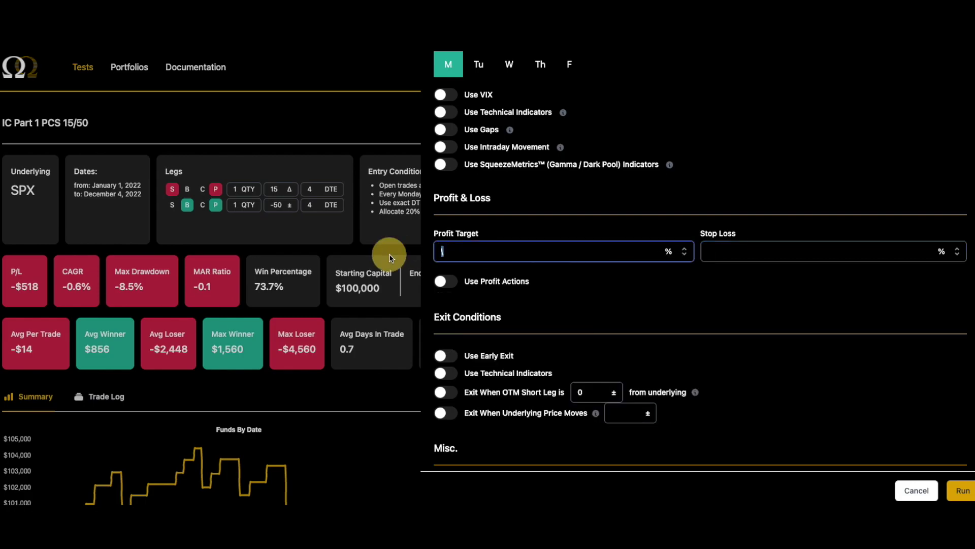
Step: Run the backtest and save it as a replacement for the existing IC Part 1 PCS 15/50 test
left_click(963, 490)
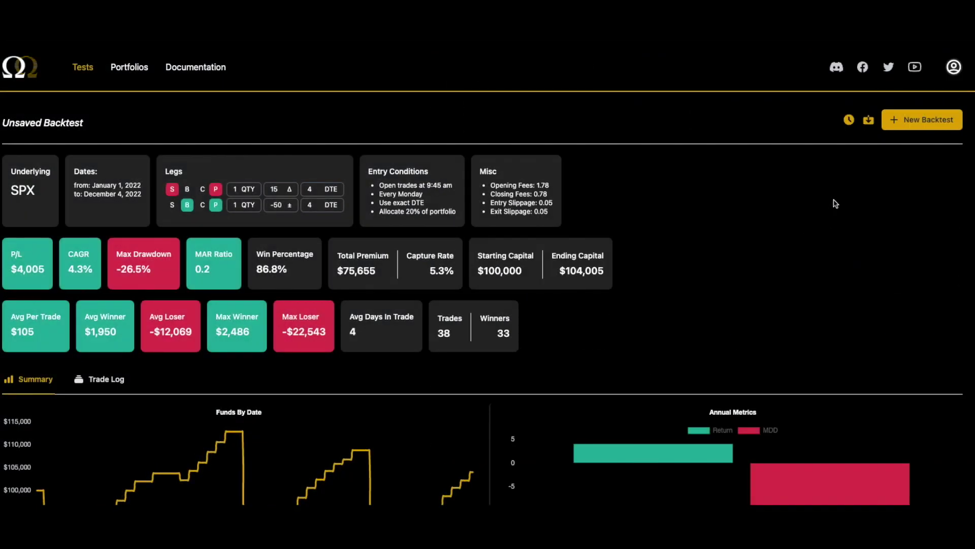
left_click(869, 120)
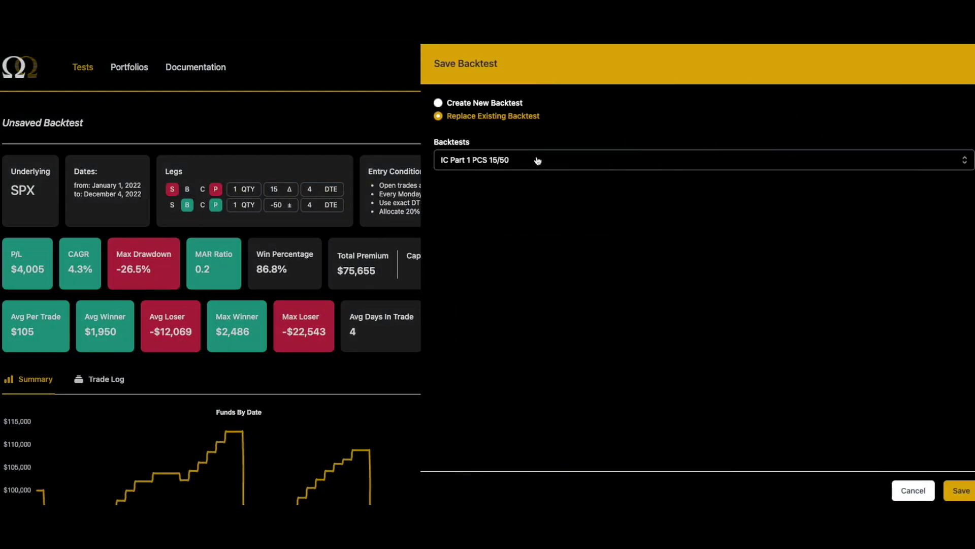
left_click(470, 339)
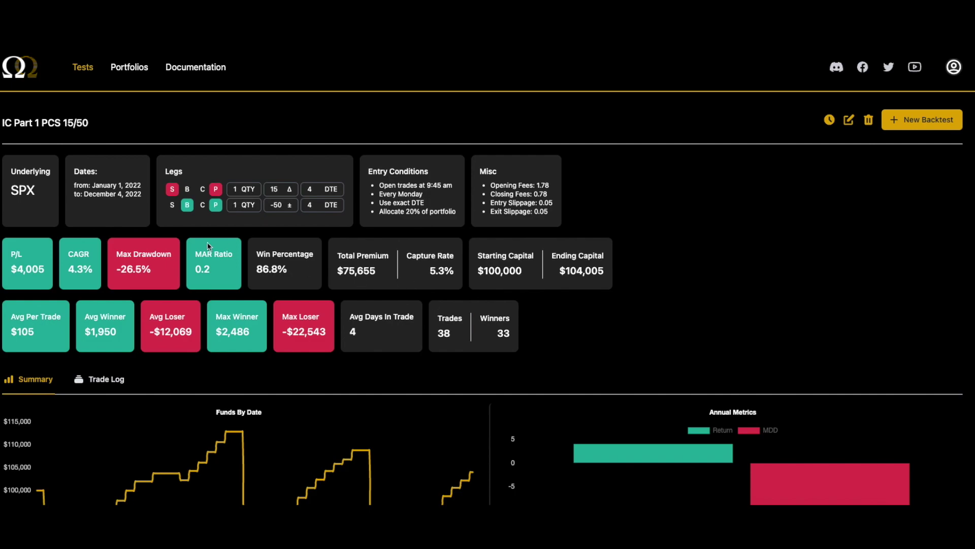
Step: Run a new year-to-date portfolio combining IC Part 1 PCS 15/50 and IC Part 2 CCS 15/50 at 20% allocation each, and view its strategies
left_click(132, 74)
left_click(488, 309)
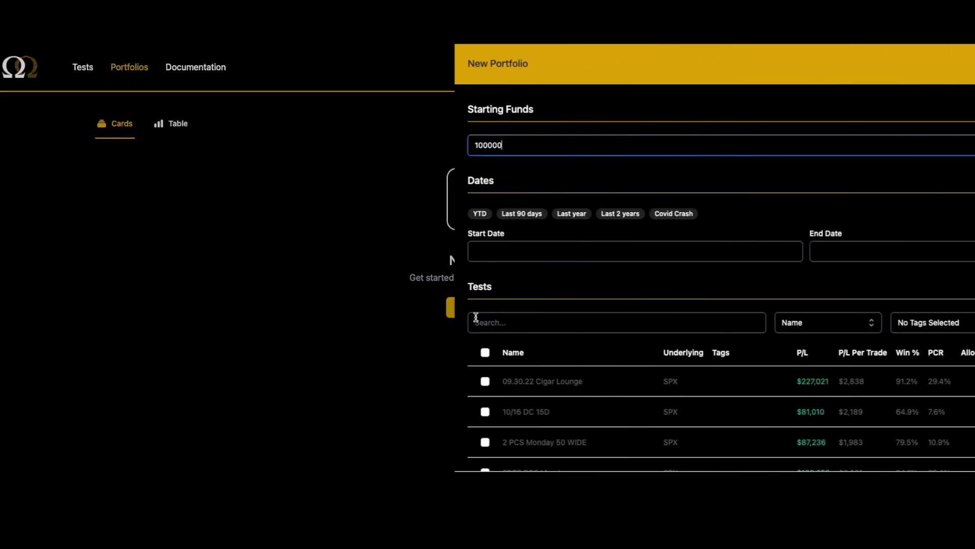
scroll(457, 347, "down", 3)
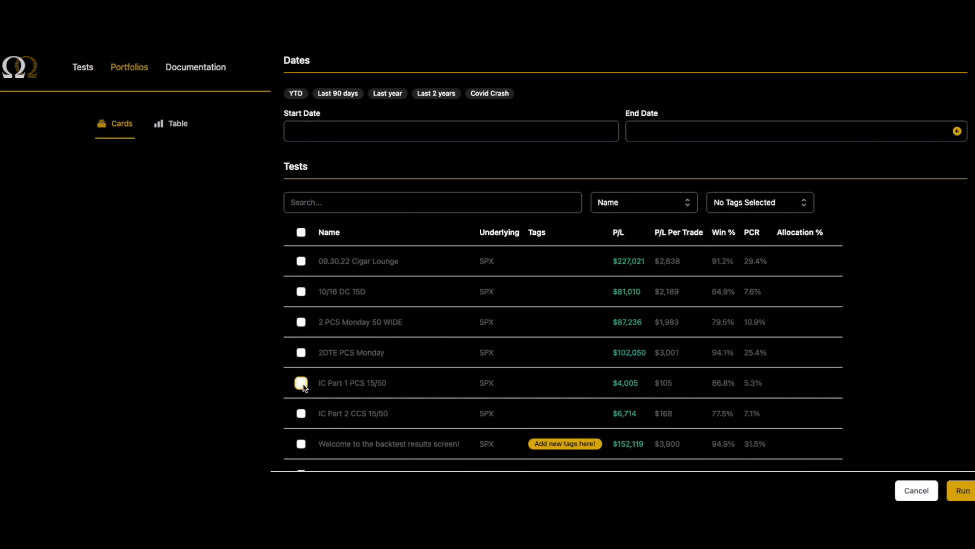
left_click(301, 383)
left_click(300, 413)
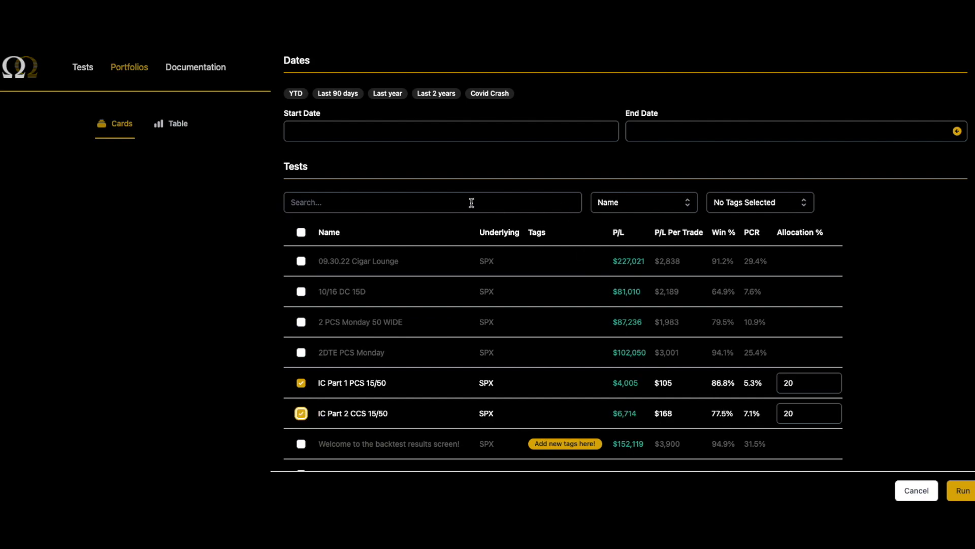
left_click(296, 93)
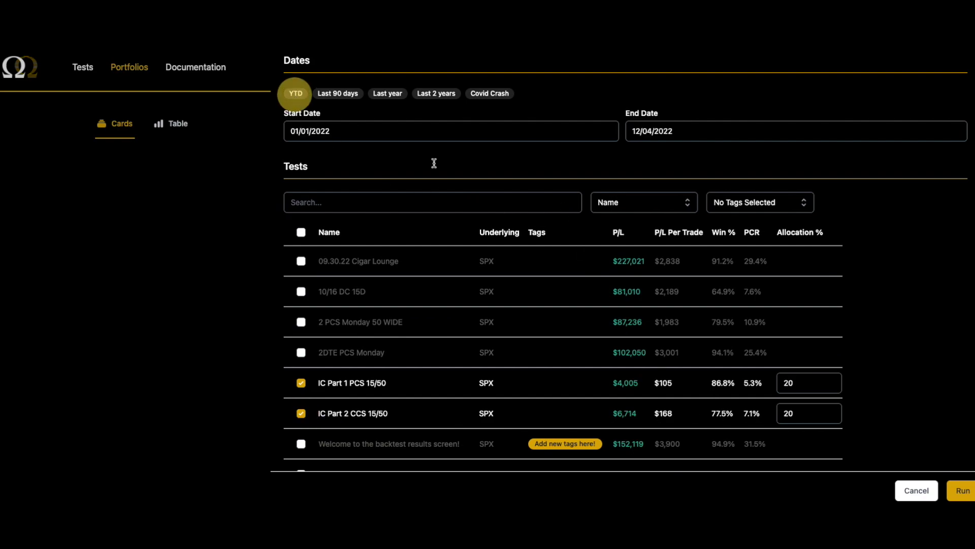
left_click(961, 490)
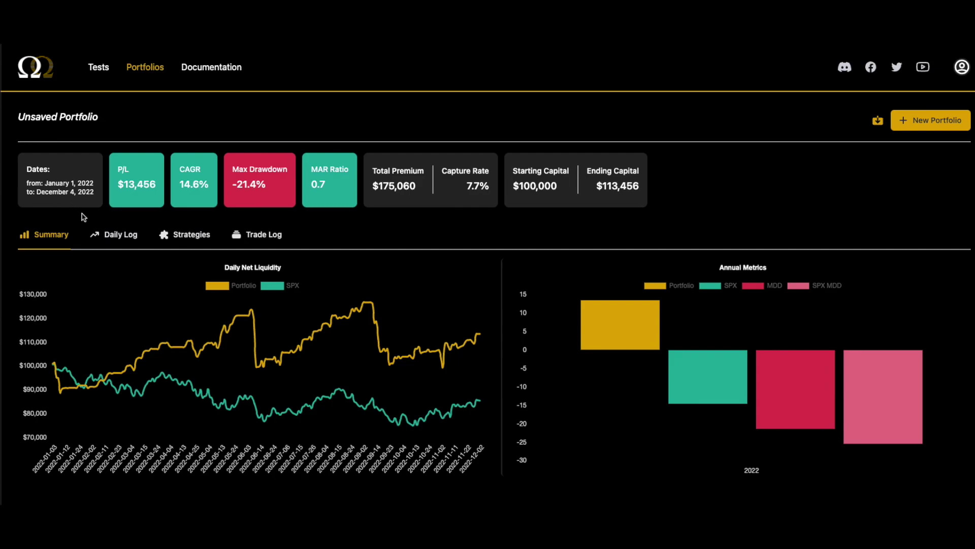
left_click(181, 237)
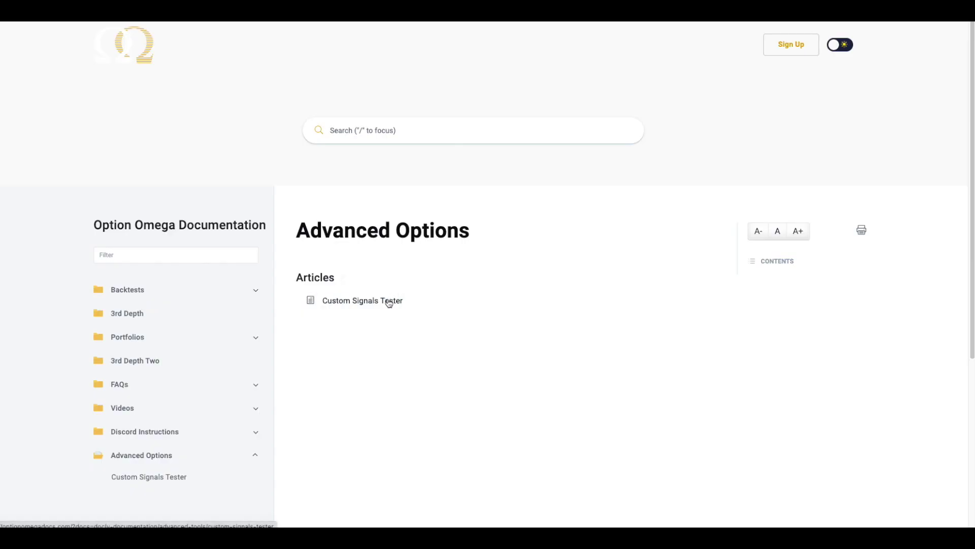
Step: Open the Custom Signals Tester article in the documentation and read how to unlock advanced options and set up CSV uploads
left_click(389, 301)
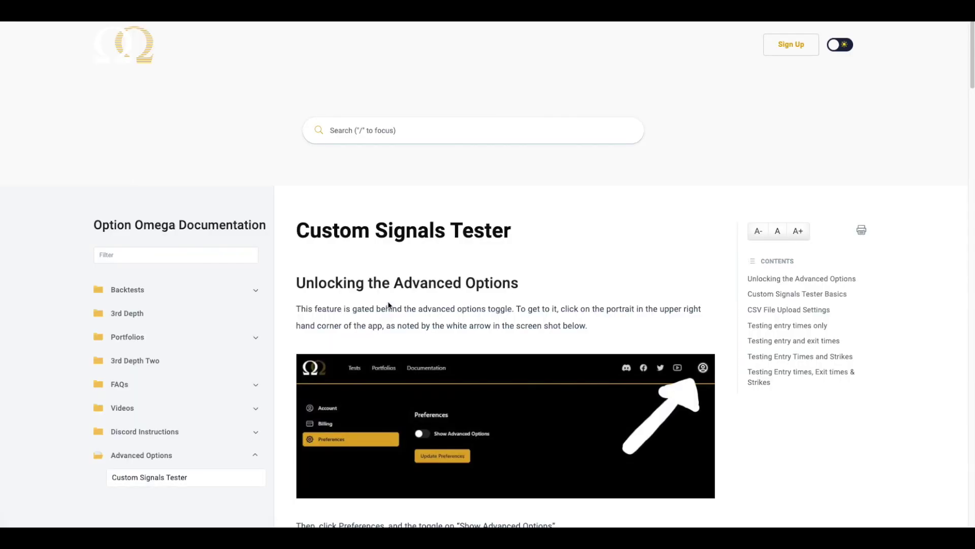
scroll(391, 298, "down", 2)
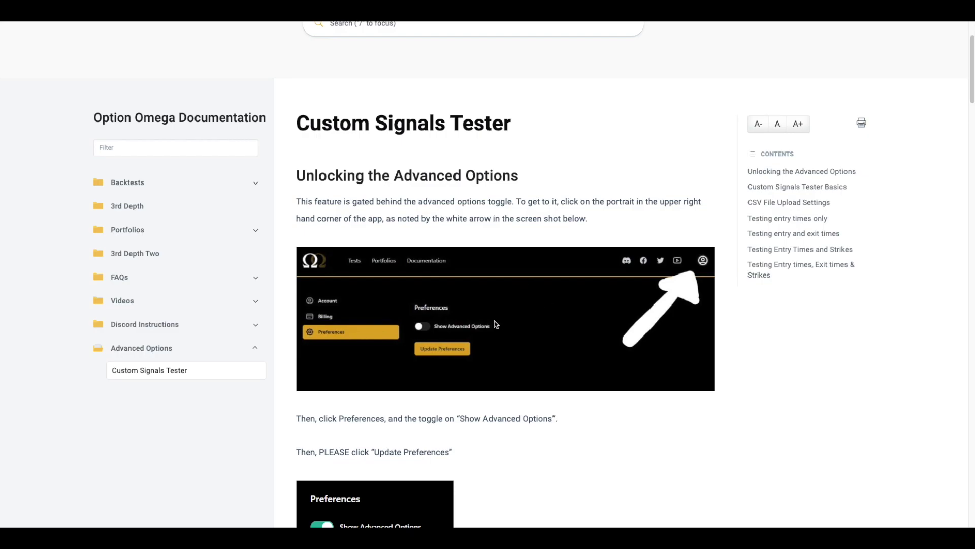
scroll(442, 282, "up", 2)
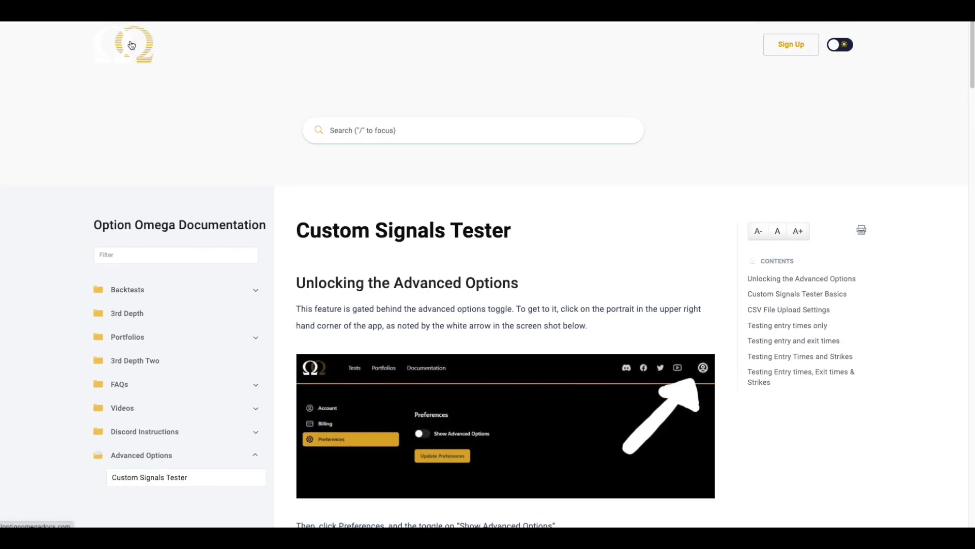
scroll(453, 351, "down", 1)
scroll(453, 350, "down", 8)
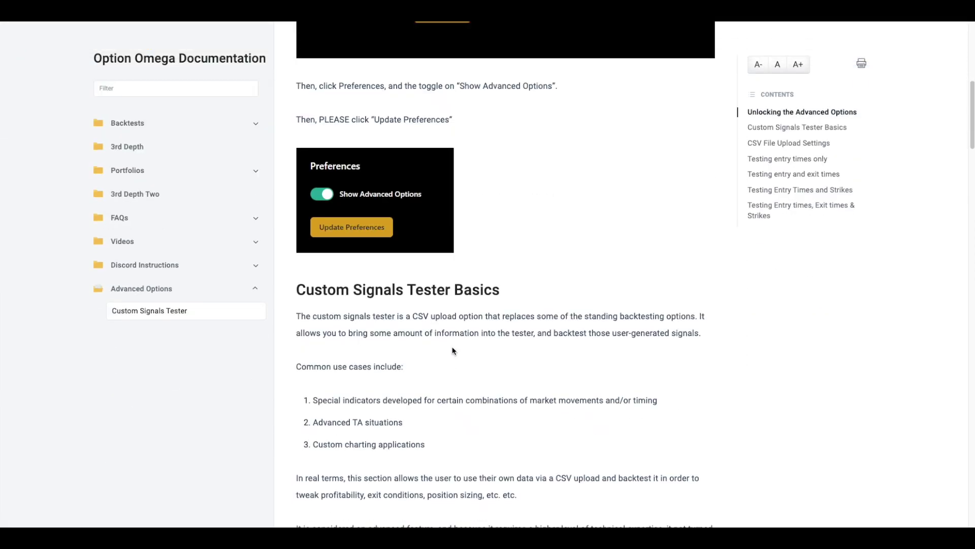
scroll(453, 351, "up", 4)
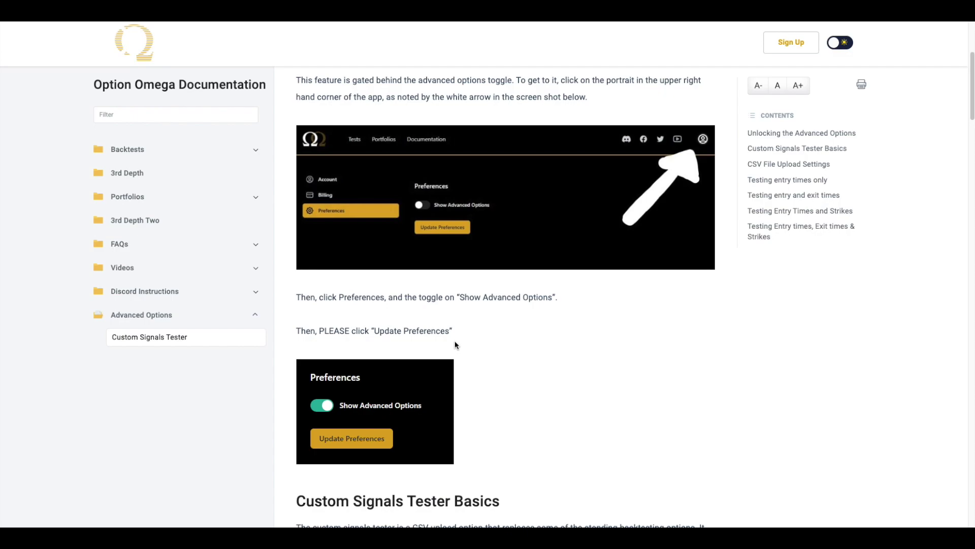
scroll(450, 387, "down", 20)
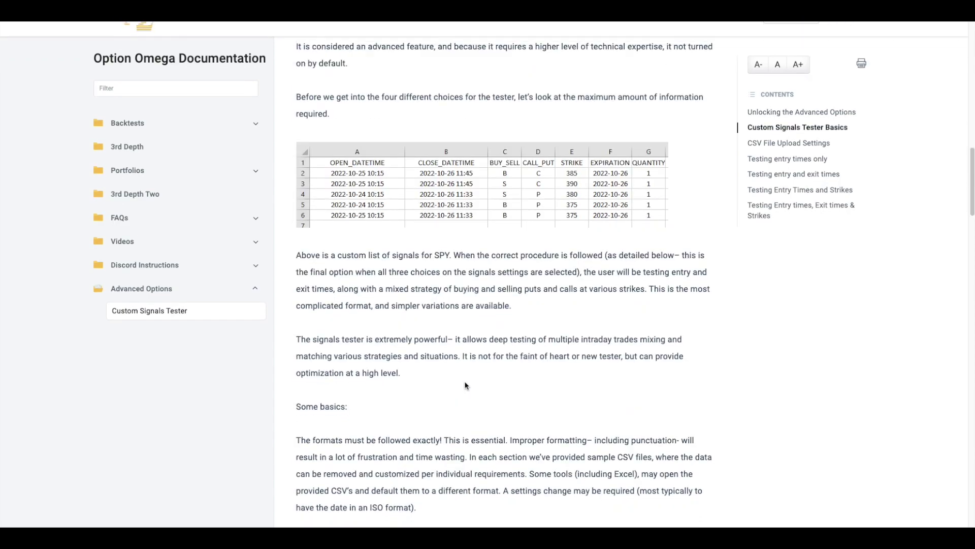
scroll(467, 385, "down", 19)
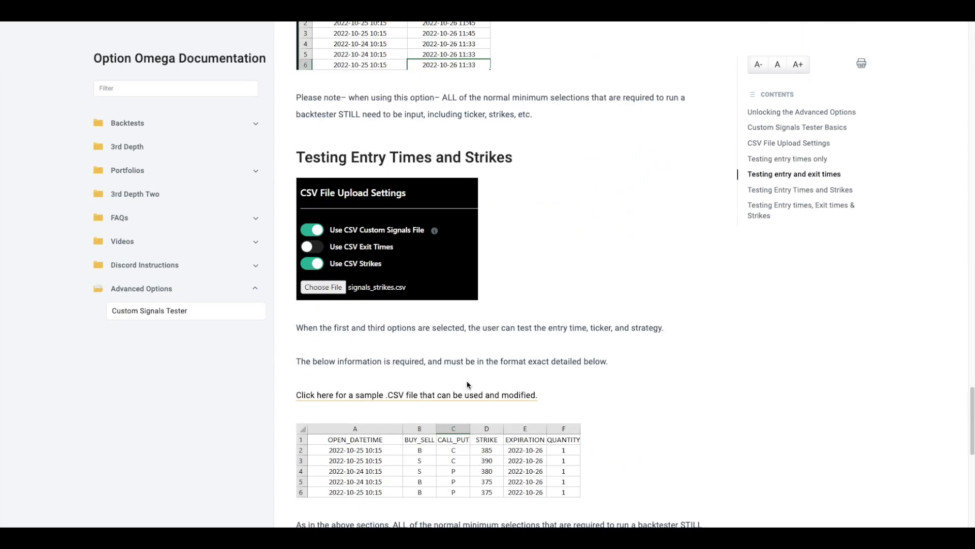
scroll(468, 385, "up", 20)
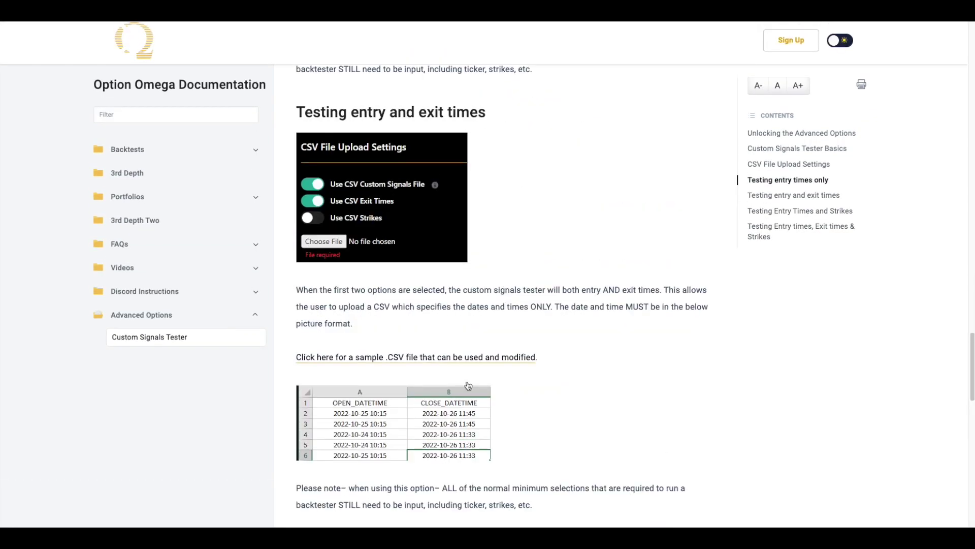
scroll(471, 390, "up", 8)
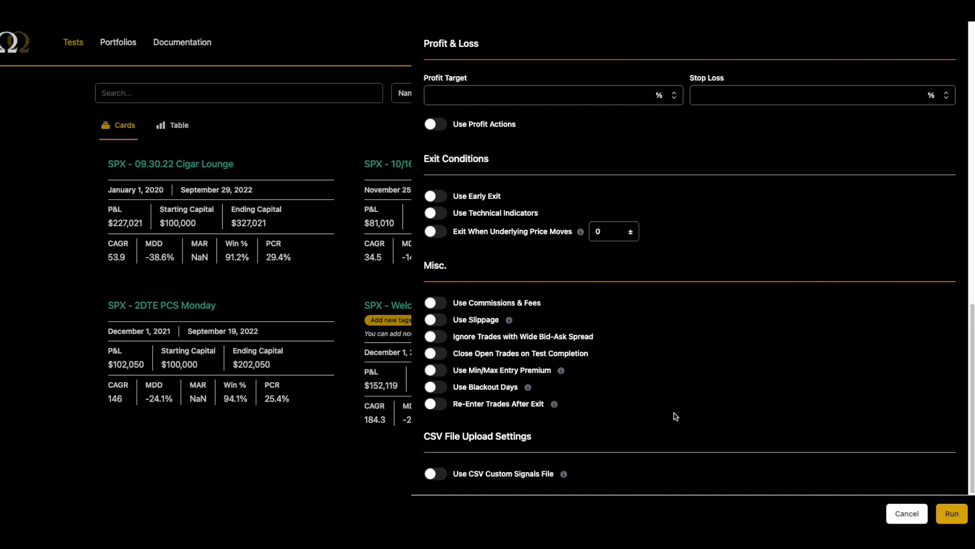
Step: Enable the CSV custom signals file for the new backtest, together with CSV exit times and CSV strikes
left_click(444, 478)
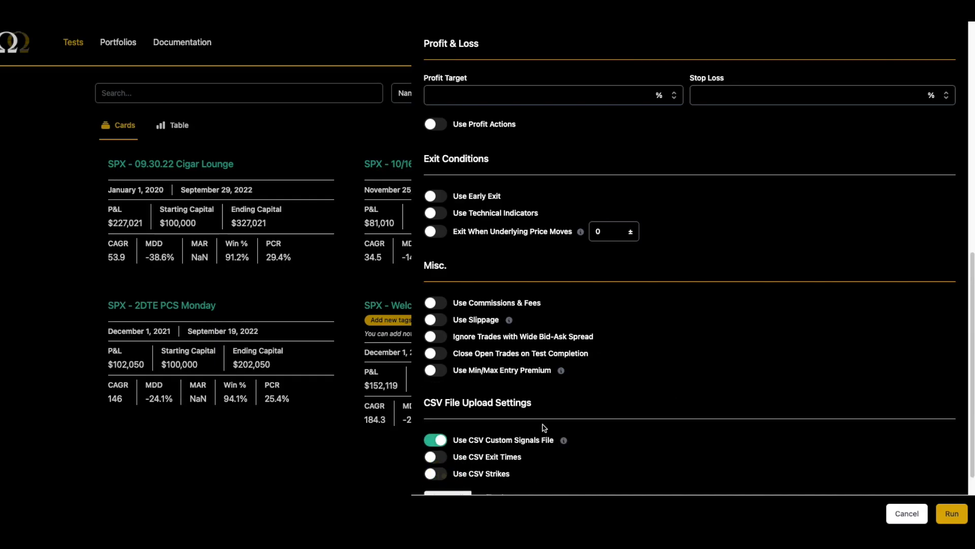
left_click(438, 424)
left_click(435, 441)
Step: Examine the documentation's CSV format rules and the sample tables for testing entry times, exit times and strikes
scroll(600, 436, "up", 6)
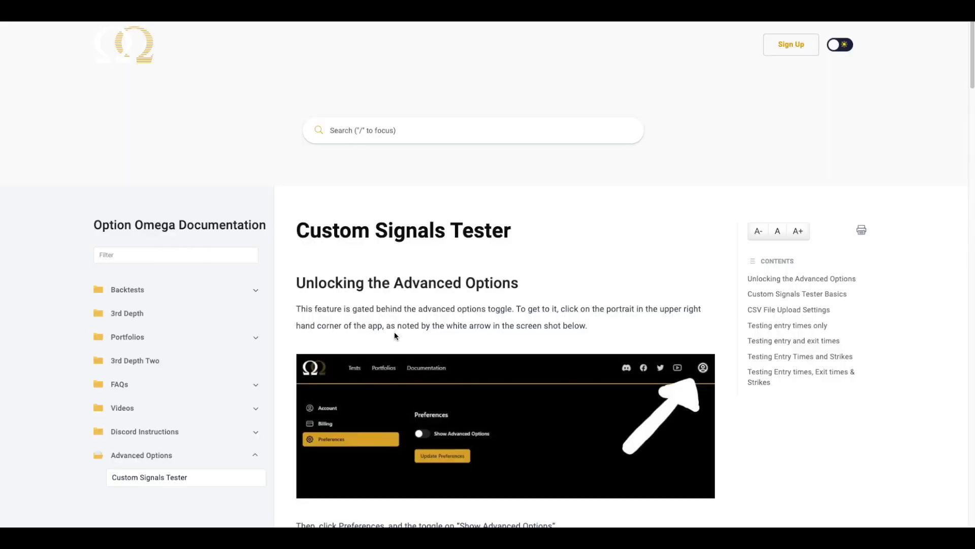
scroll(395, 332, "down", 15)
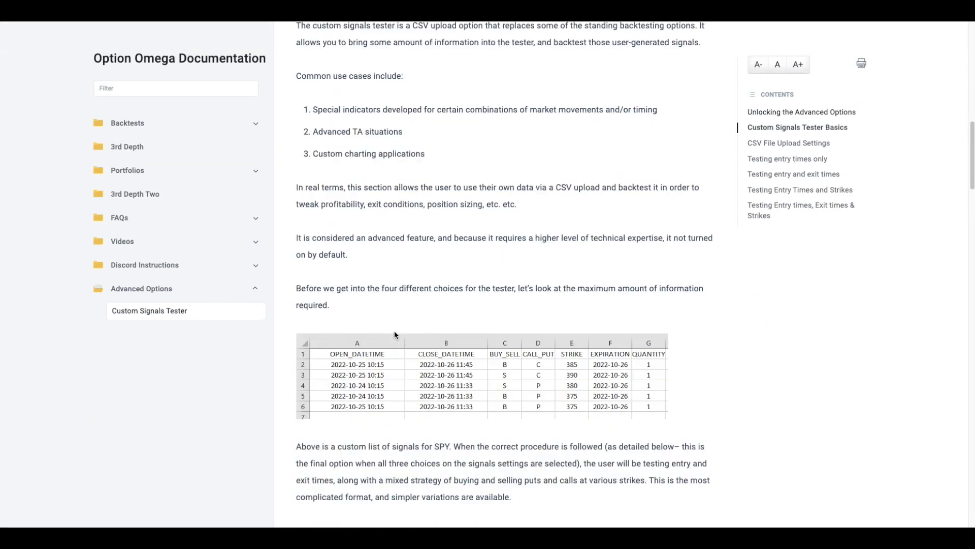
scroll(396, 325, "down", 3)
scroll(398, 328, "down", 15)
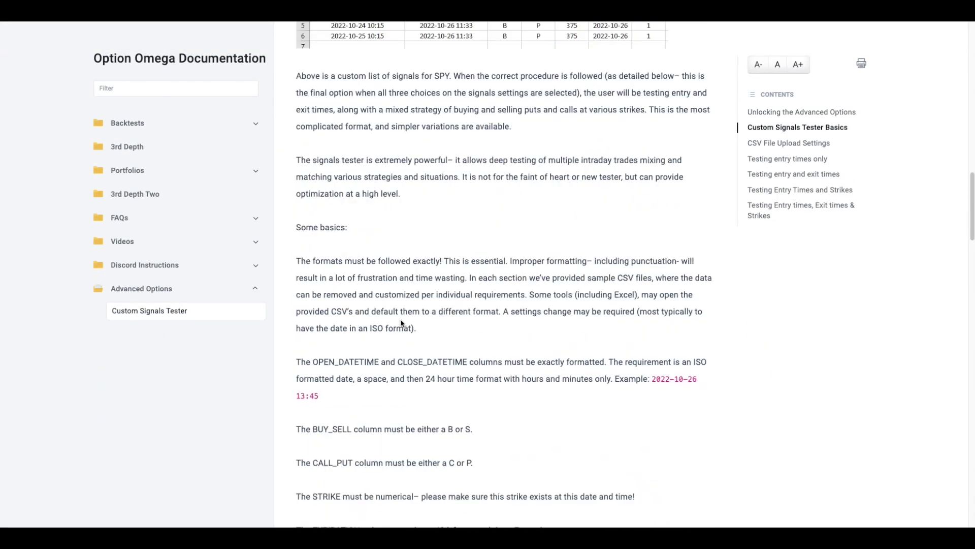
scroll(404, 318, "down", 20)
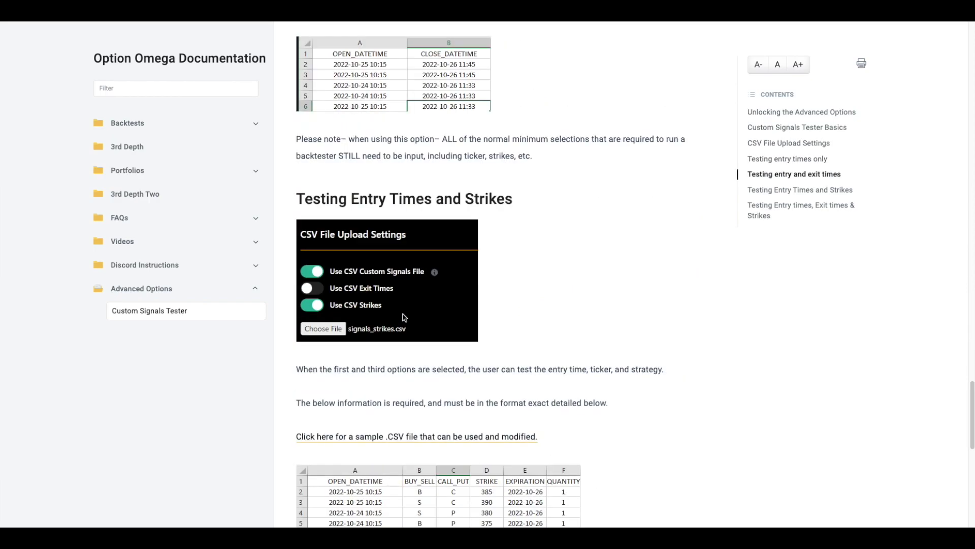
scroll(403, 318, "up", 5)
scroll(404, 316, "down", 3)
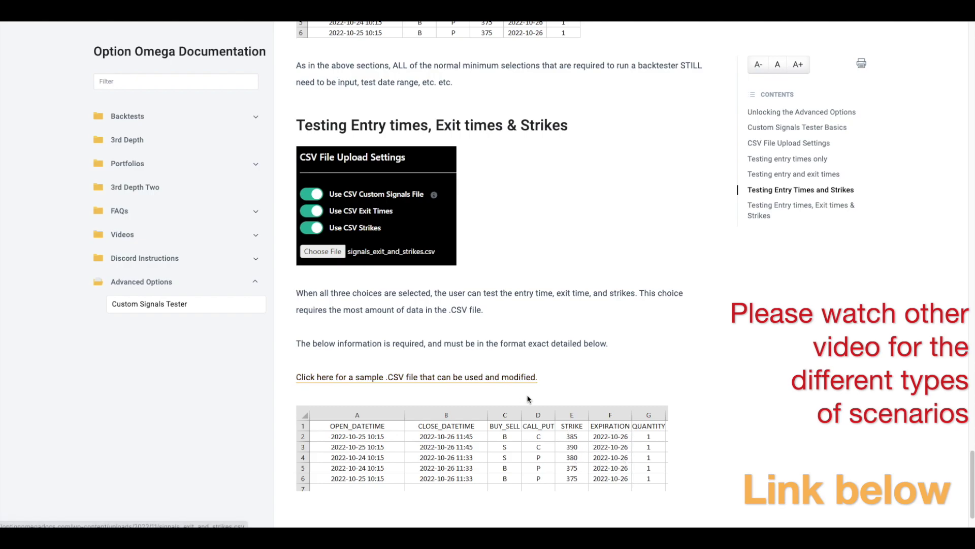
scroll(529, 398, "up", 1)
scroll(523, 406, "up", 3)
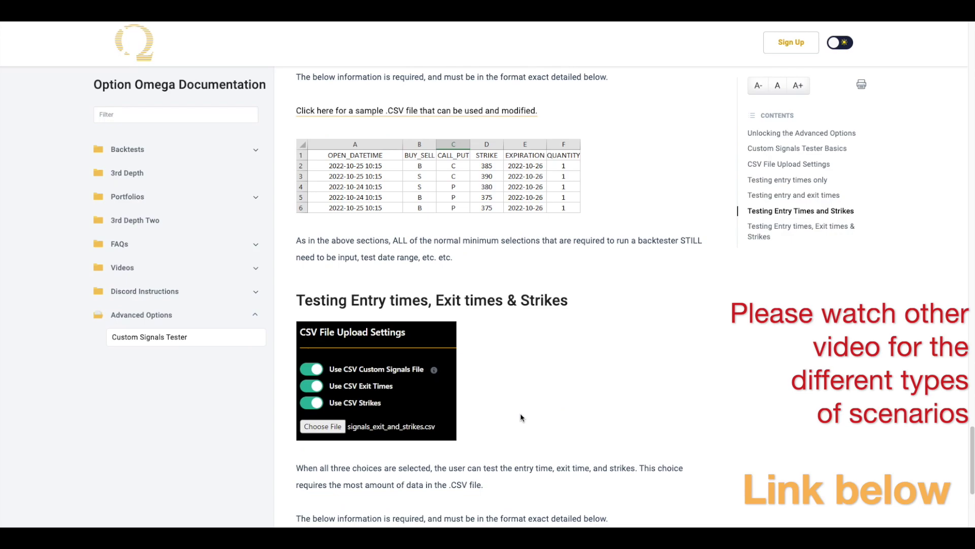
scroll(520, 417, "up", 15)
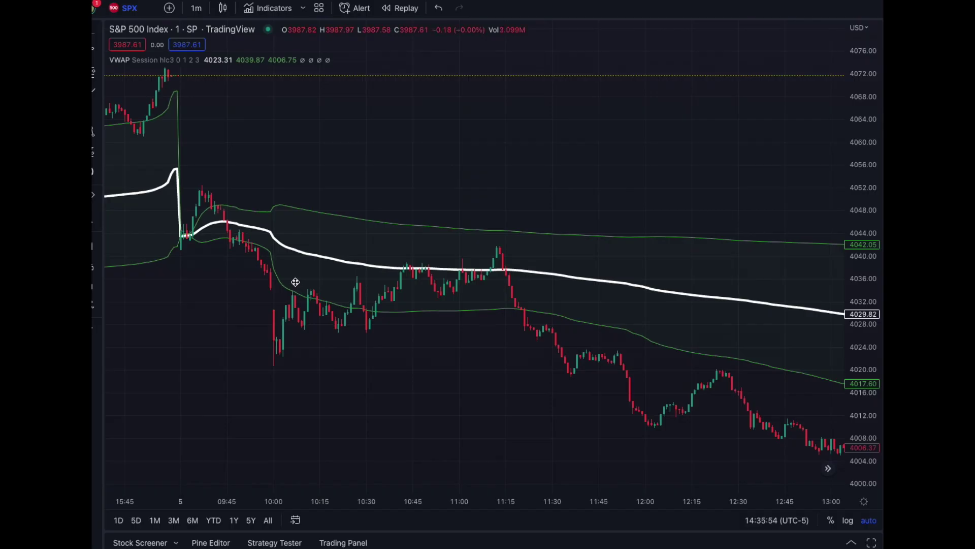
Step: Switch to TradingView and view the SPX chart over six months, three months and one month
left_click(194, 521)
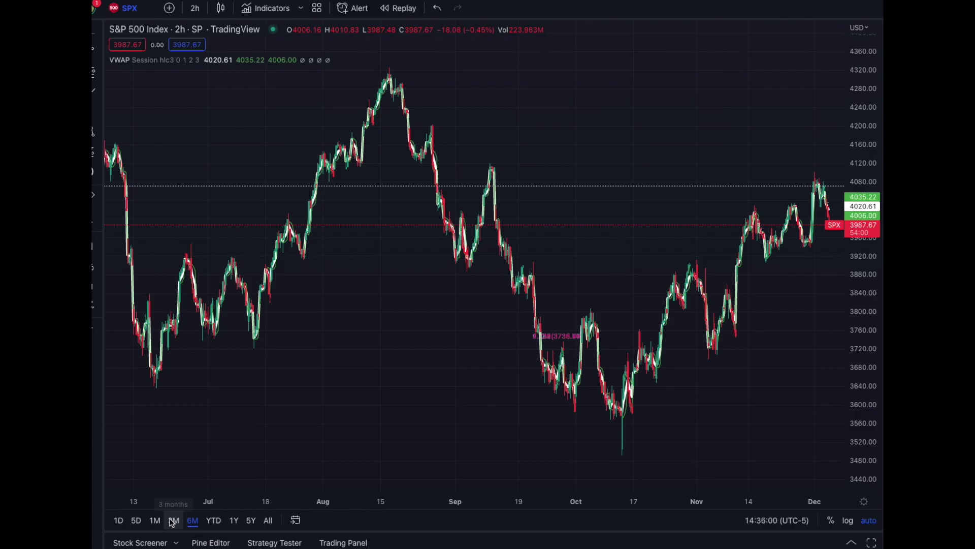
left_click(173, 521)
left_click(155, 523)
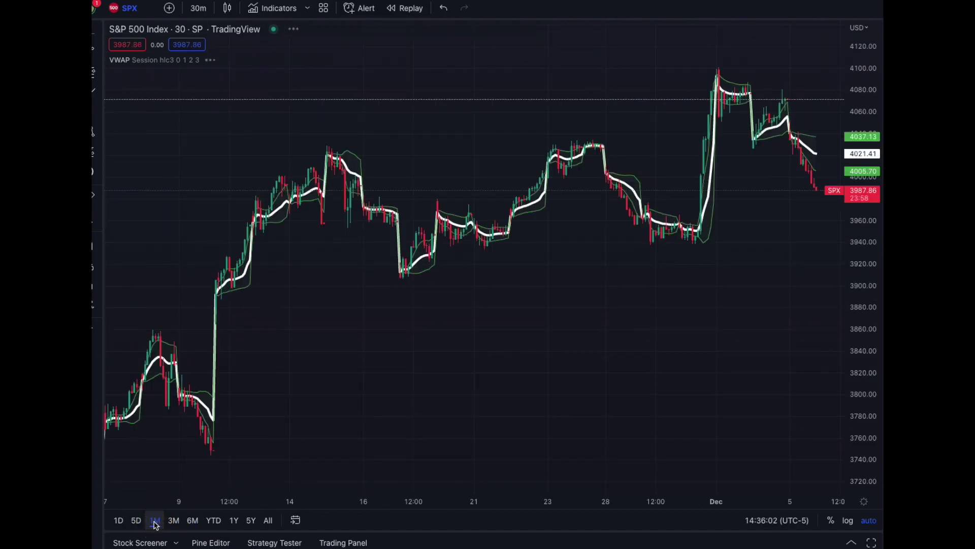
Step: View the SPX chart over five days, examine the latest sessions against the VWAP bands, and return to the one-month range
left_click(138, 523)
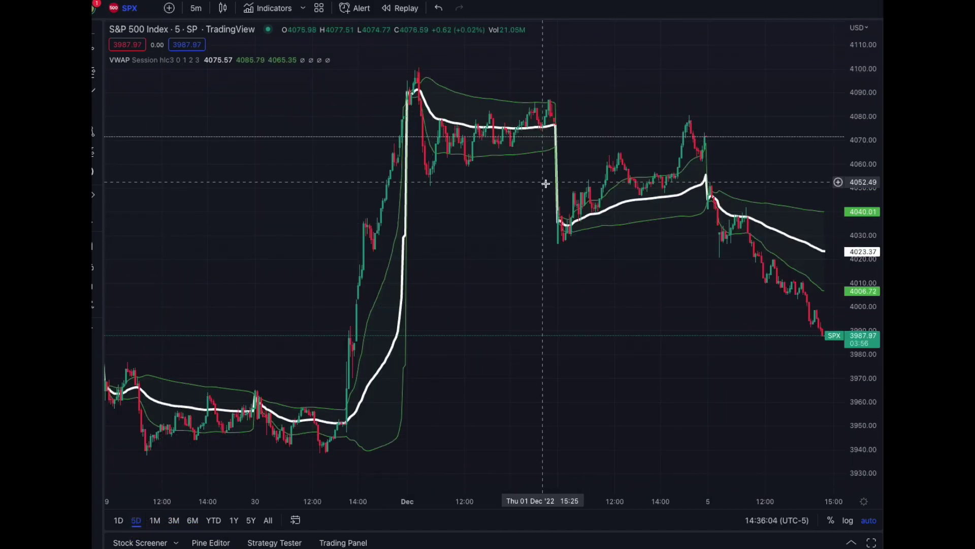
scroll(562, 236, "up", 5)
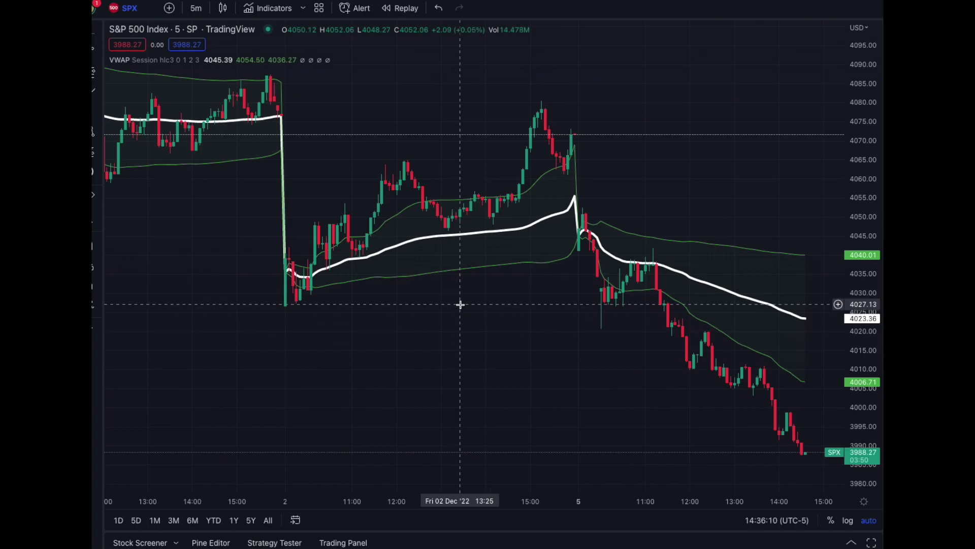
scroll(496, 235, "up", 3)
scroll(466, 236, "up", 2)
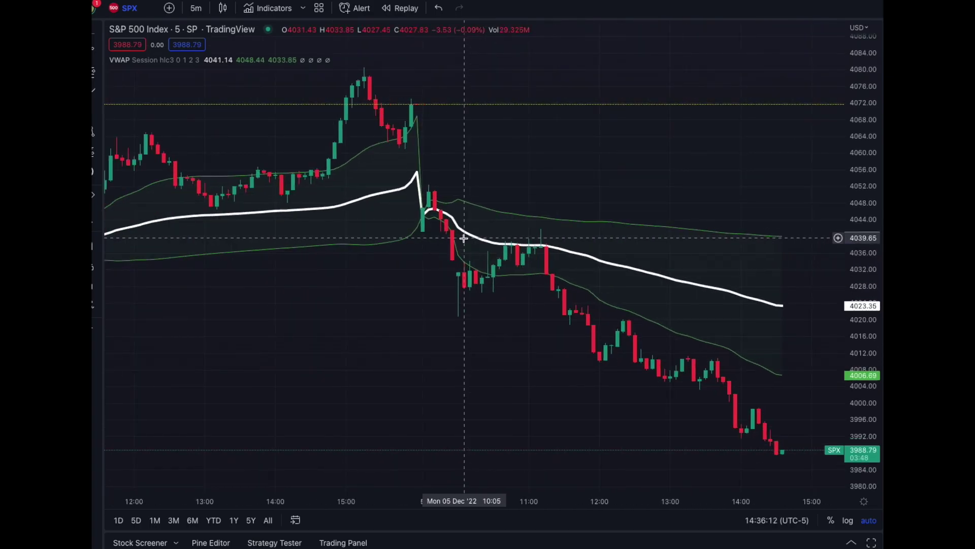
scroll(330, 305, "down", 2)
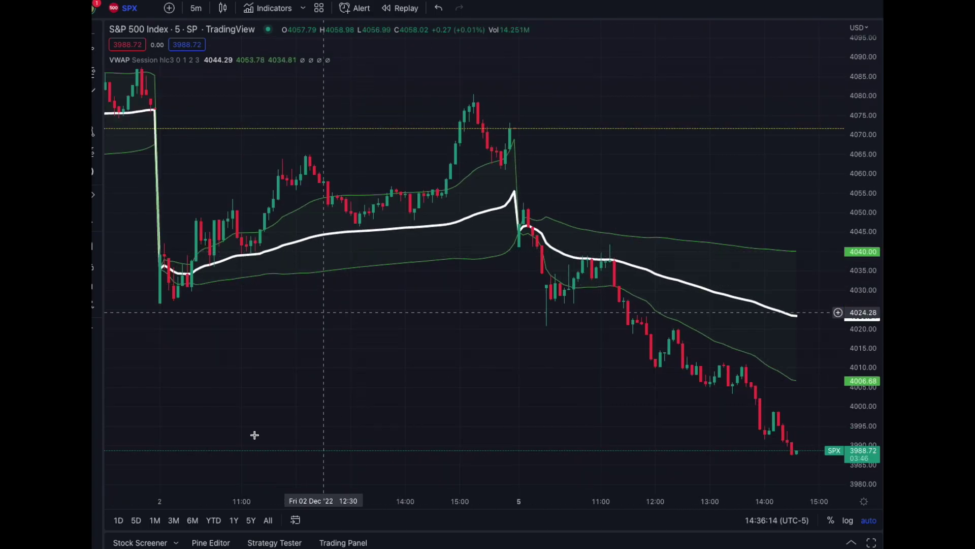
left_click(153, 521)
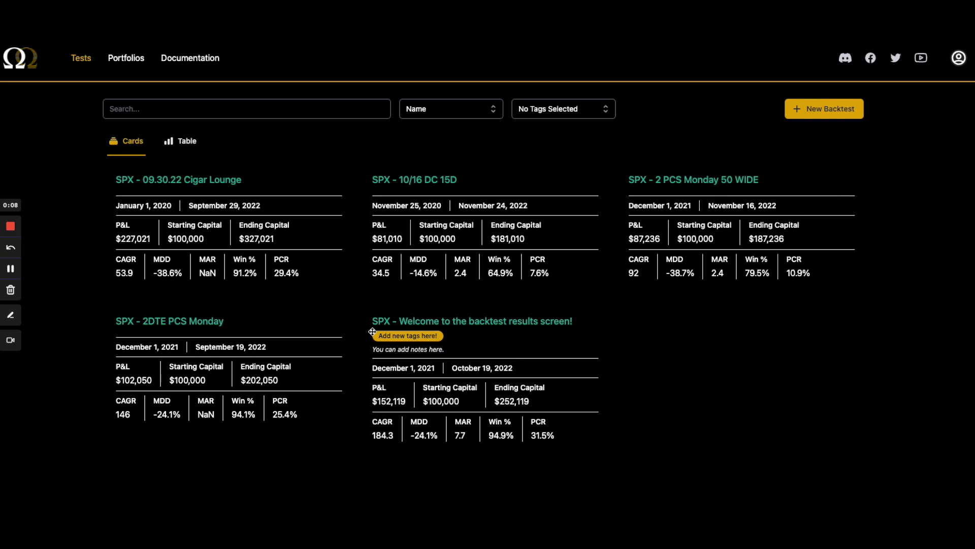
Step: Switch to Option Omega and open the results of the SPX backtest 10/16 DC 15D
left_click(414, 264)
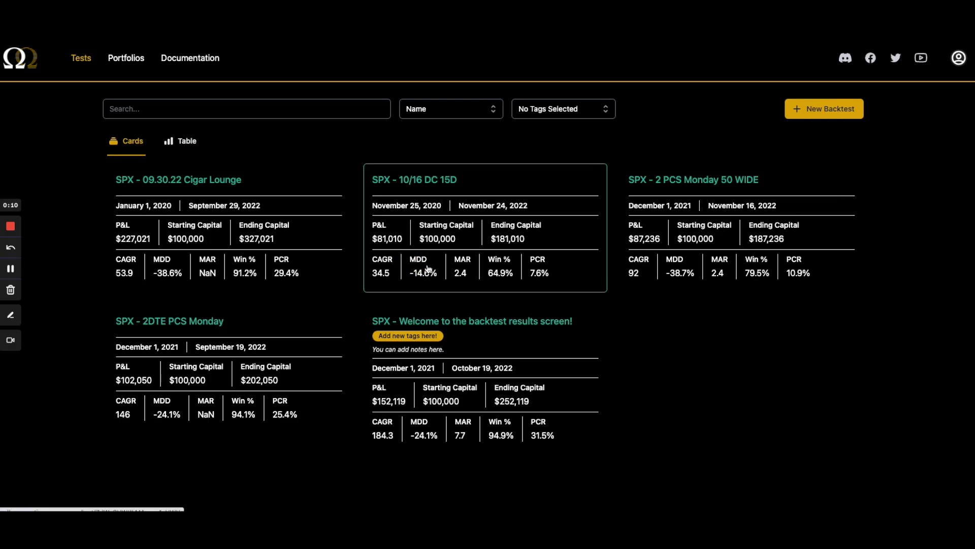
left_click(428, 269)
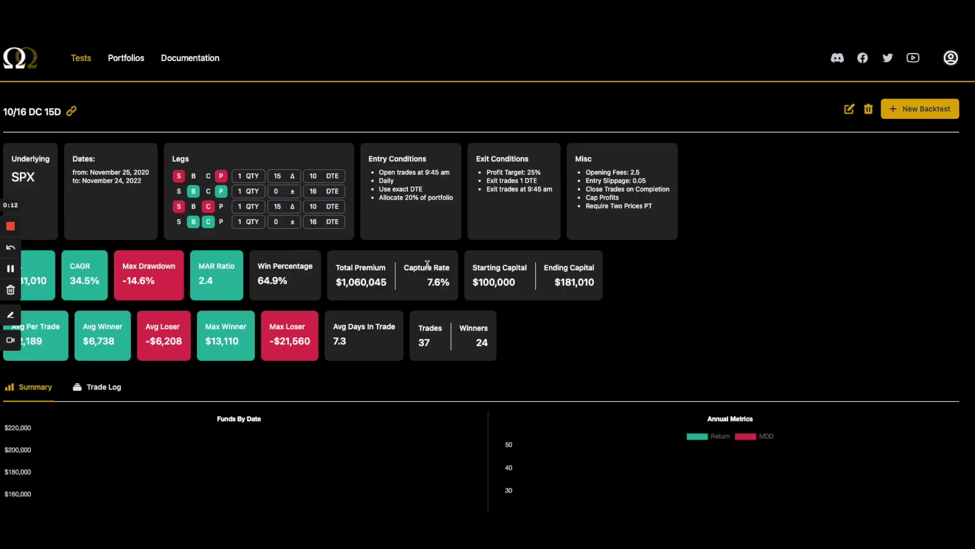